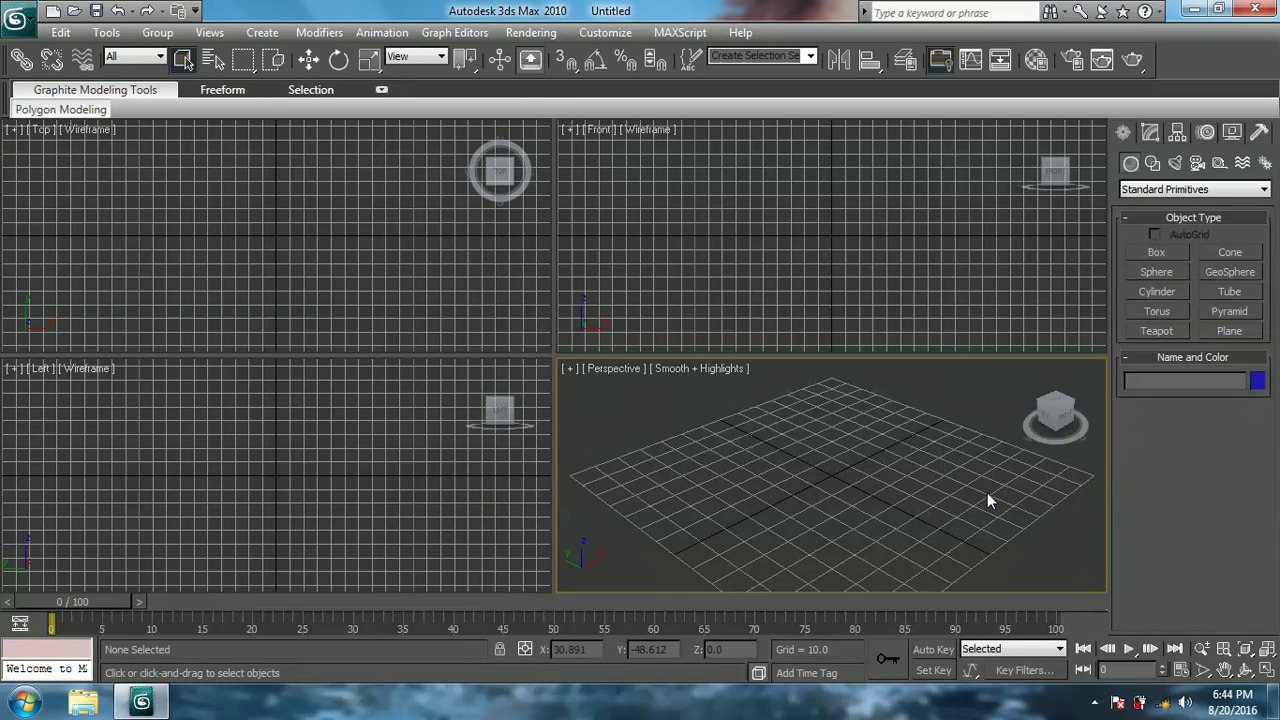
# Step: Create a sphere with a radius of about 40.2 at the grid origin in the maximized Perspective view
pyautogui.click(987, 492)
pyautogui.click(1156, 273)
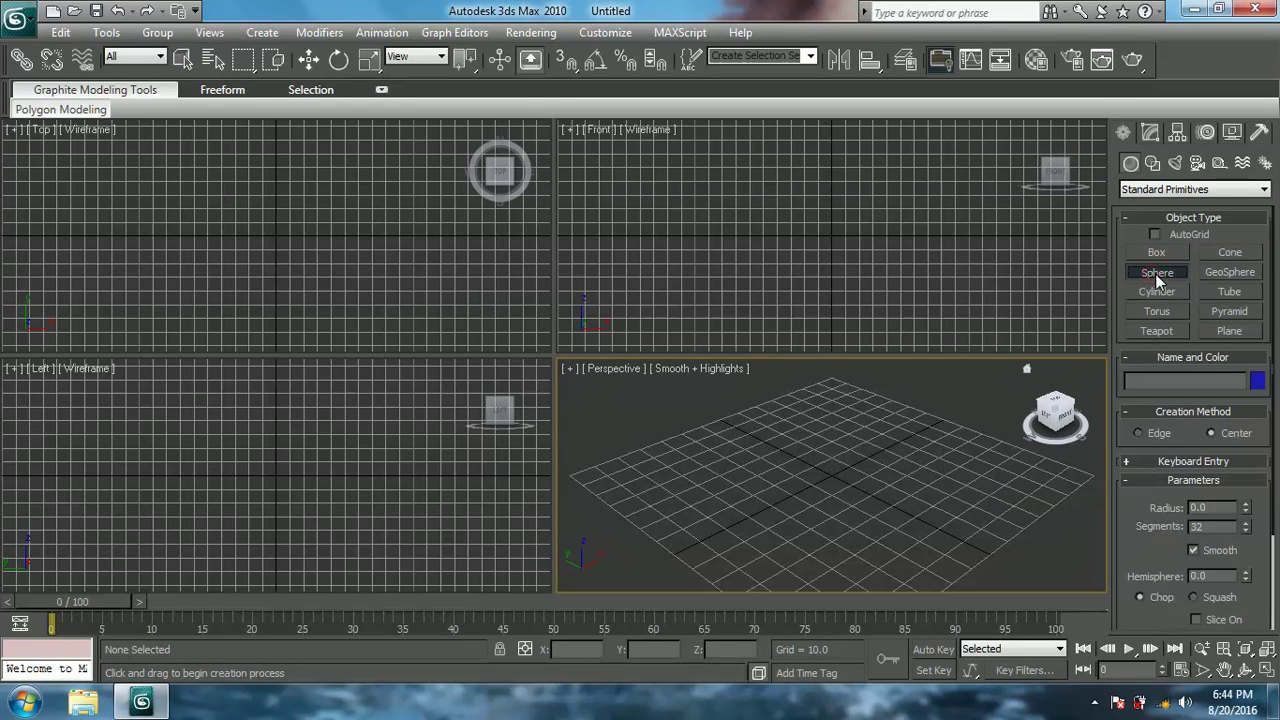
pyautogui.hotkey('alt', 'w')
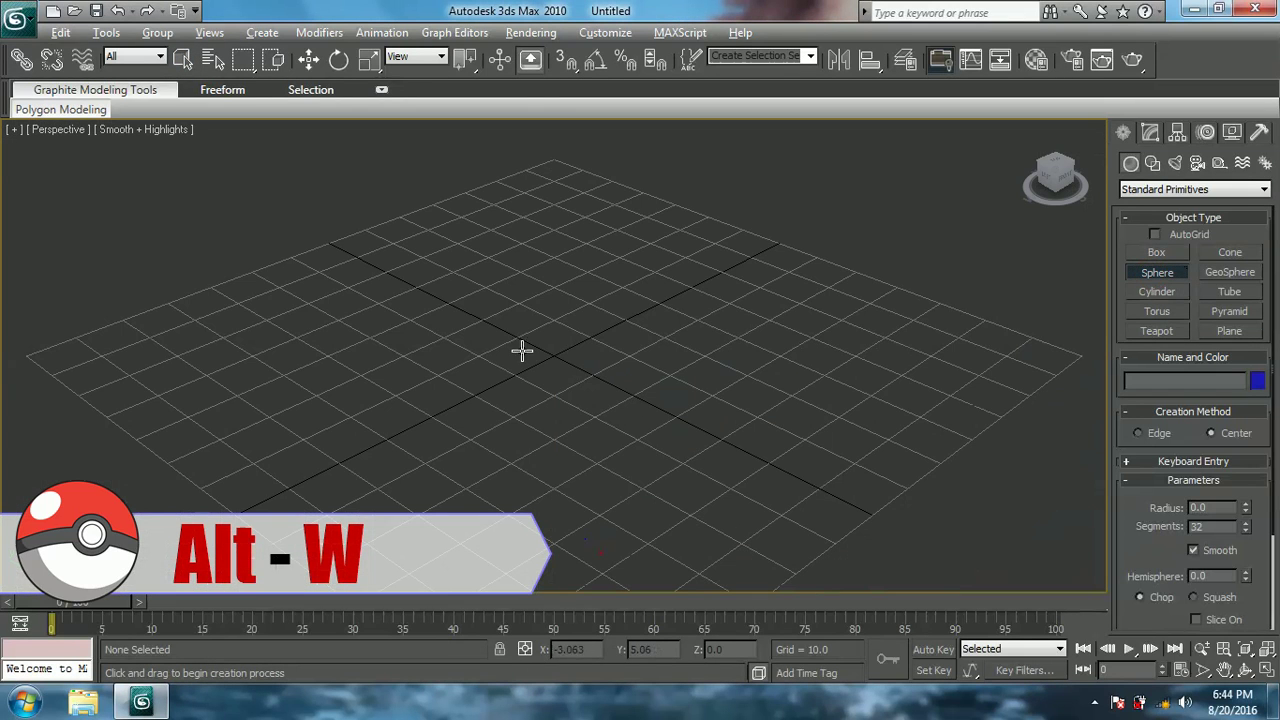
pyautogui.click(558, 356)
pyautogui.moveTo(558, 356); pyautogui.dragTo(567, 482)
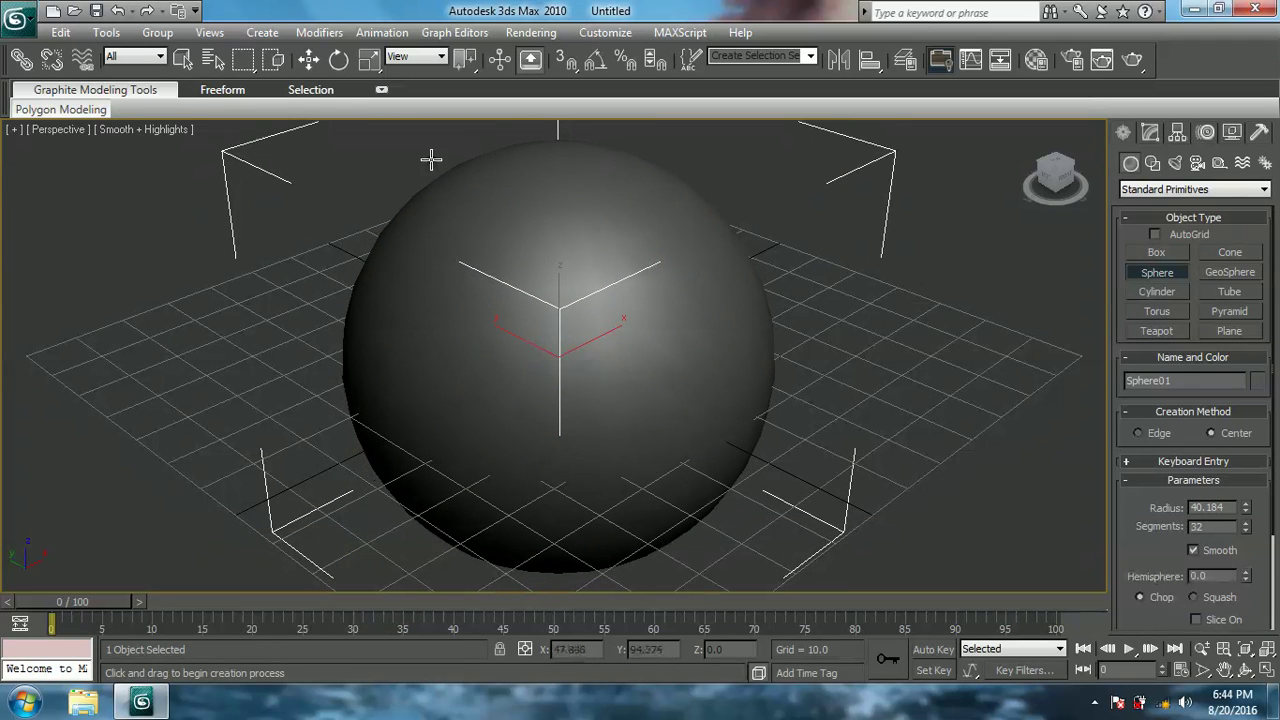
pyautogui.click(308, 60)
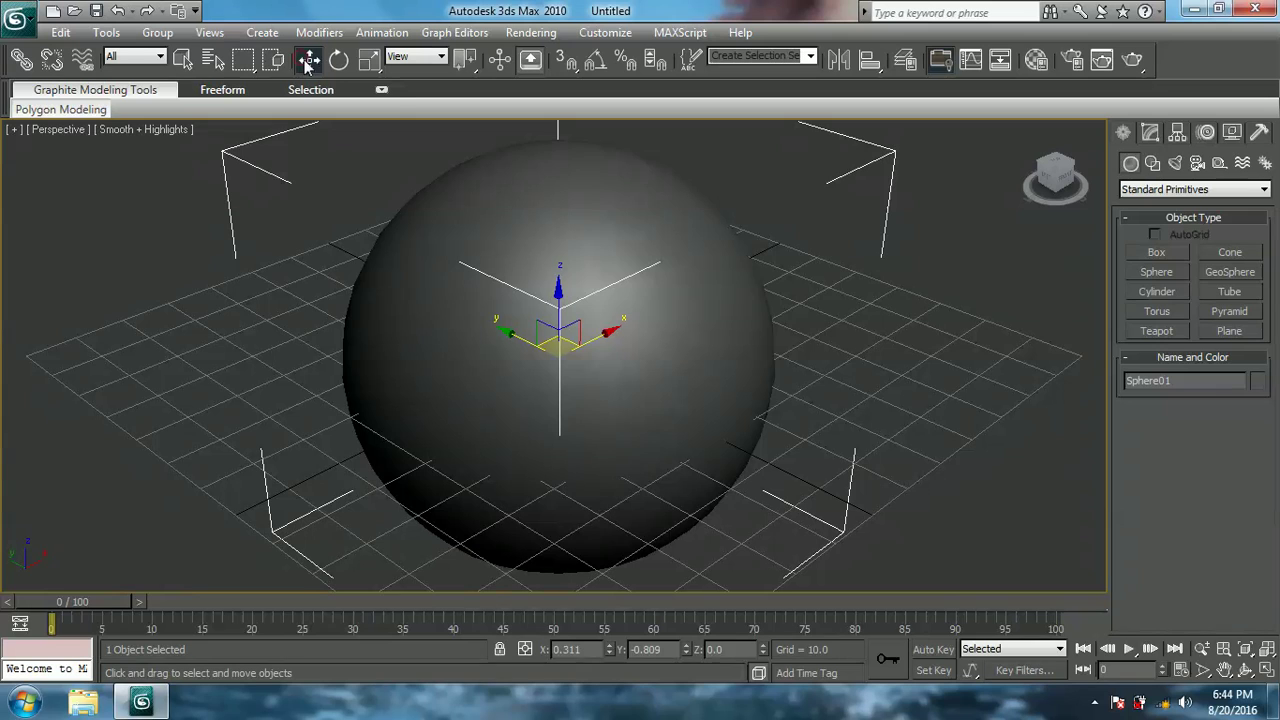
# Step: Set the sphere's radius to 40 and its segments to 38
pyautogui.click(1161, 135)
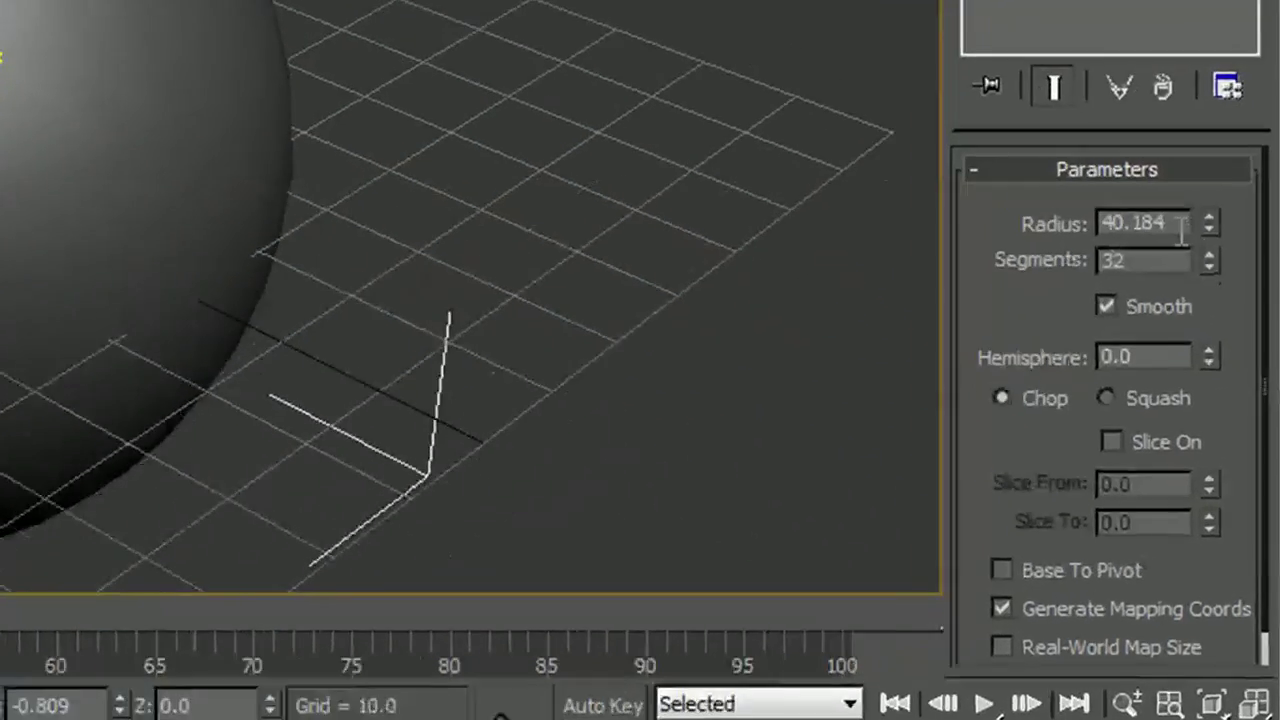
pyautogui.doubleClick(1180, 224)
pyautogui.write('40')
pyautogui.click(1150, 262)
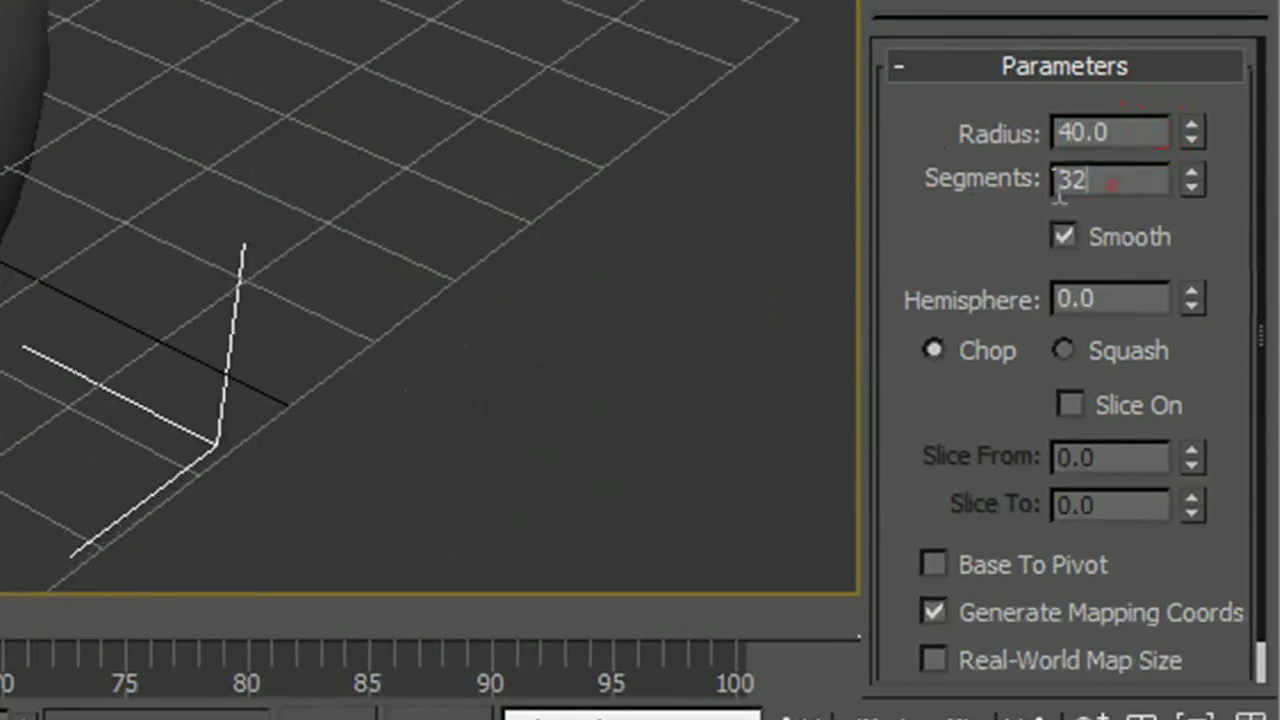
pyautogui.doubleClick(1070, 180)
pyautogui.write('38')
pyautogui.press('Return')
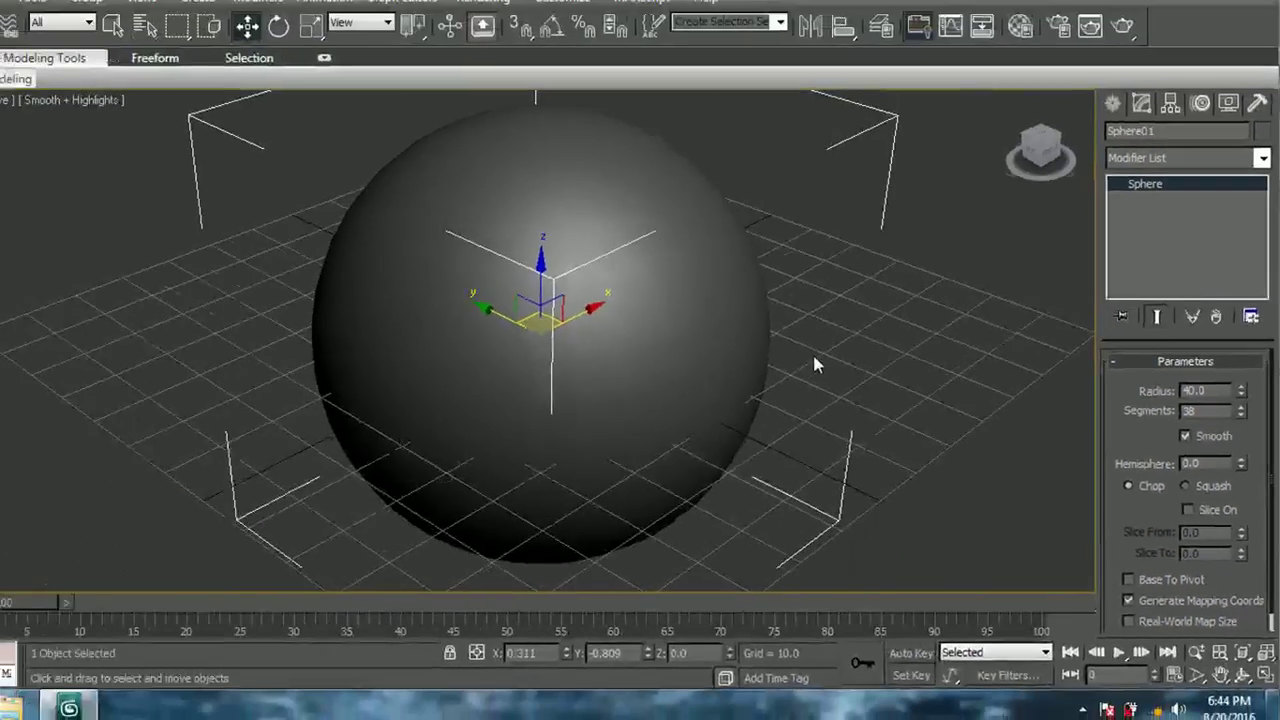
# Step: Show the sphere with edged faces in the Front view and convert it to an Editable Poly
pyautogui.press('f')
pyautogui.scroll(3, 406, 372)
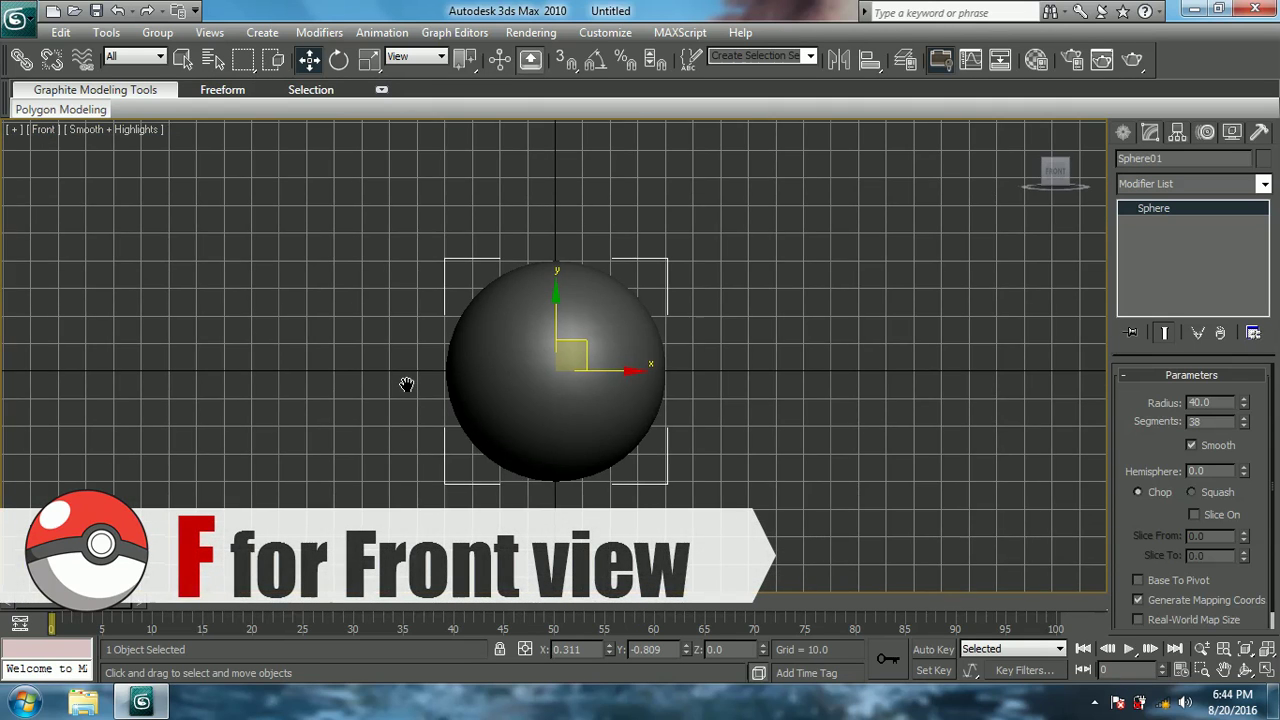
pyautogui.scroll(2, 407, 385)
pyautogui.press('F4')
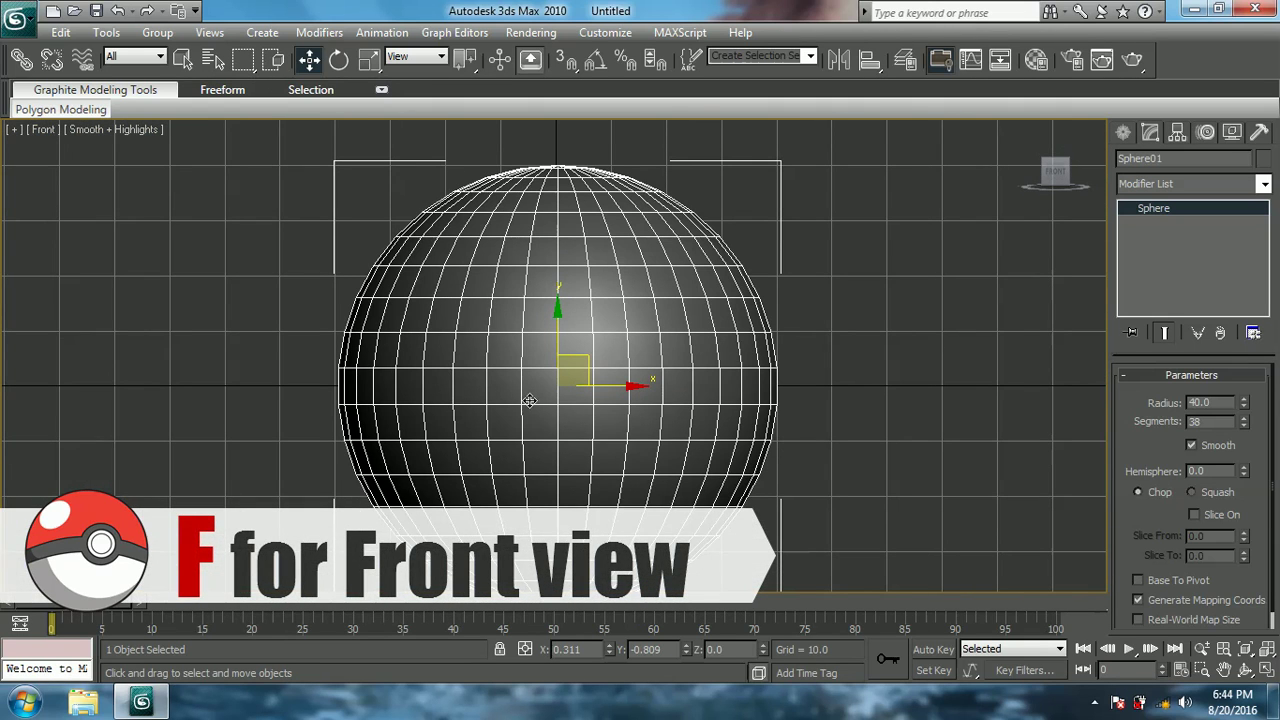
pyautogui.rightClick(546, 384)
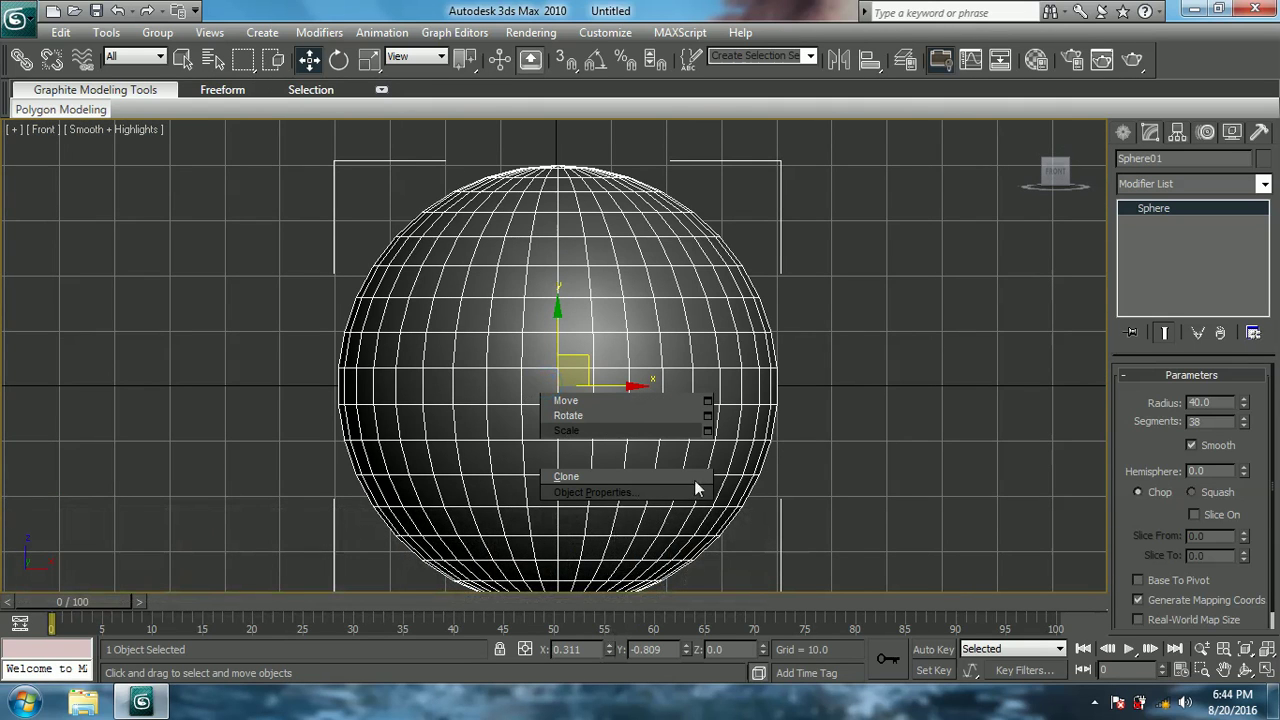
pyautogui.moveTo(614, 555)
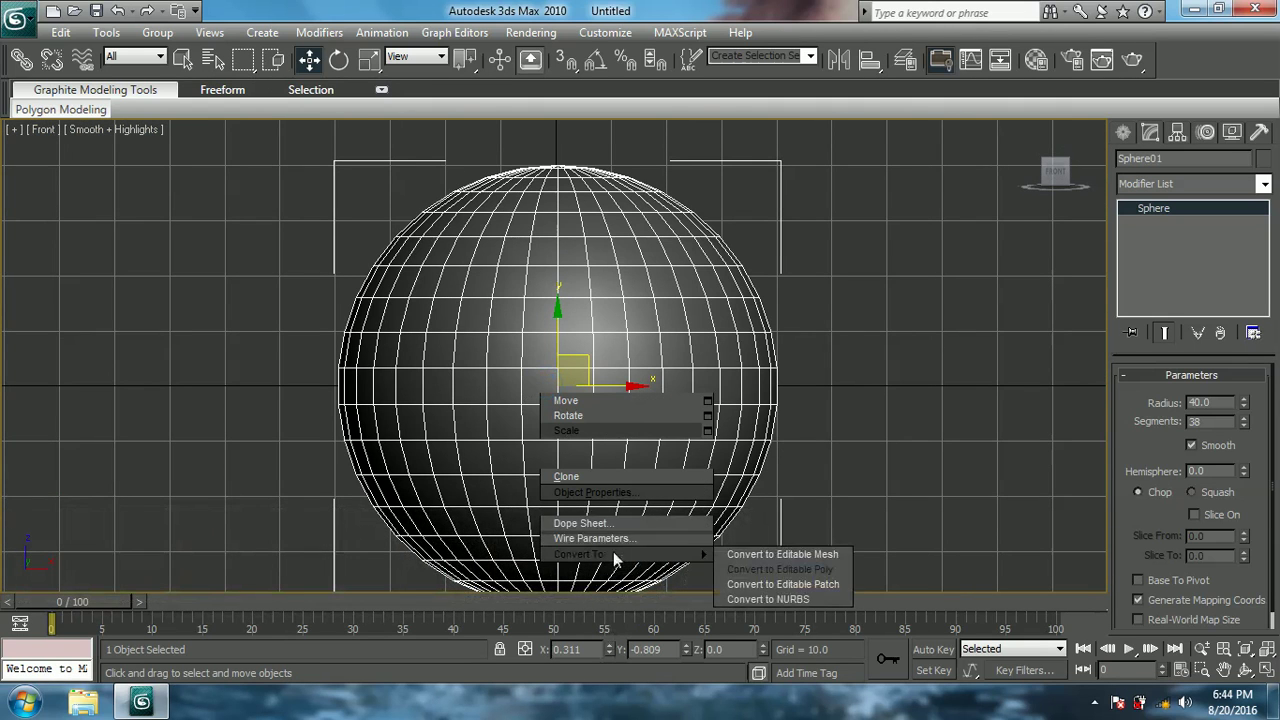
pyautogui.click(777, 569)
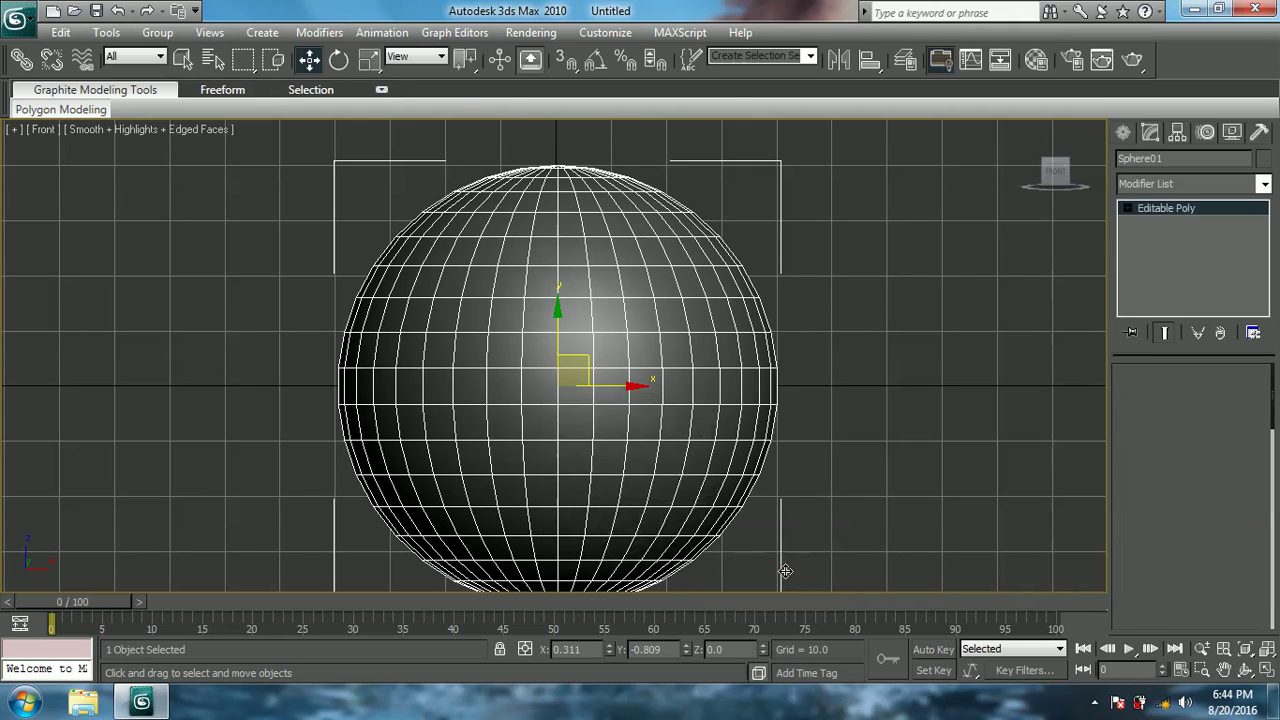
# Step: Select the band of polygons running around the sphere's equator
pyautogui.click(1127, 209)
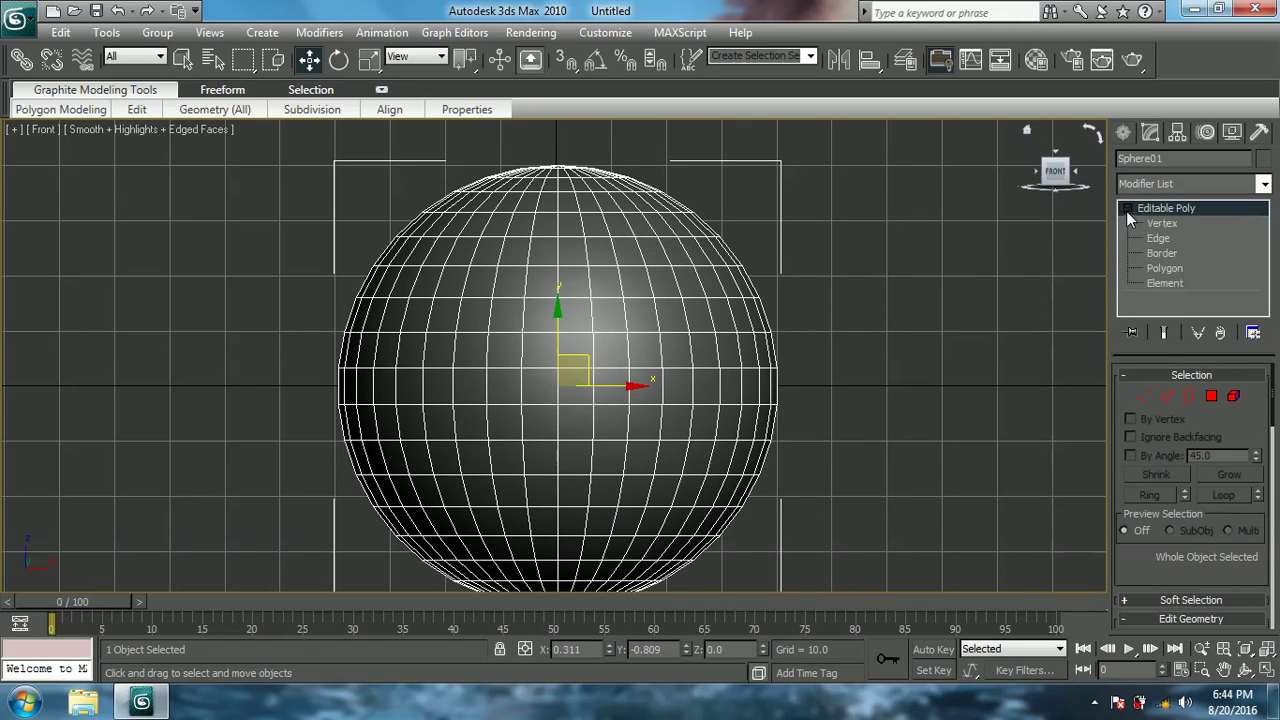
pyautogui.click(1175, 269)
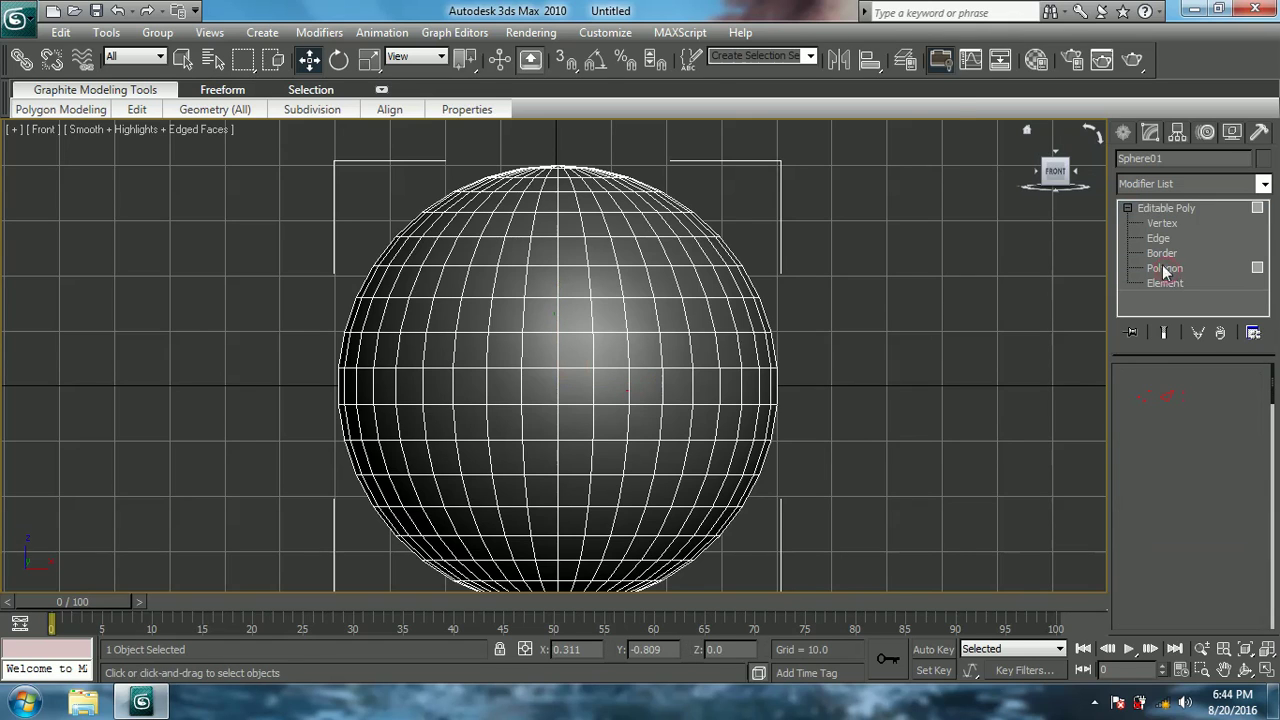
pyautogui.moveTo(325, 383); pyautogui.dragTo(841, 397)
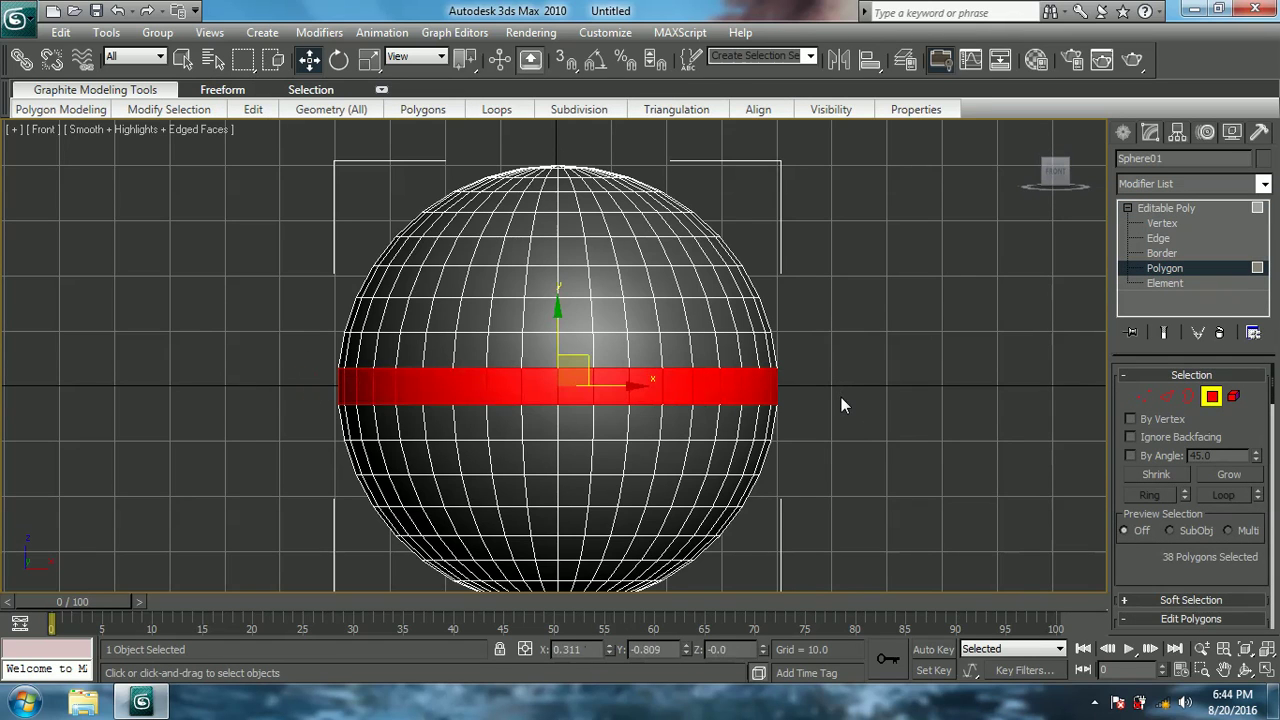
# Step: Open the Bevel settings for the equator polygons in the Perspective view and choose the Local Normal bevel type
pyautogui.moveTo(1162, 572); pyautogui.dragTo(1176, 372)
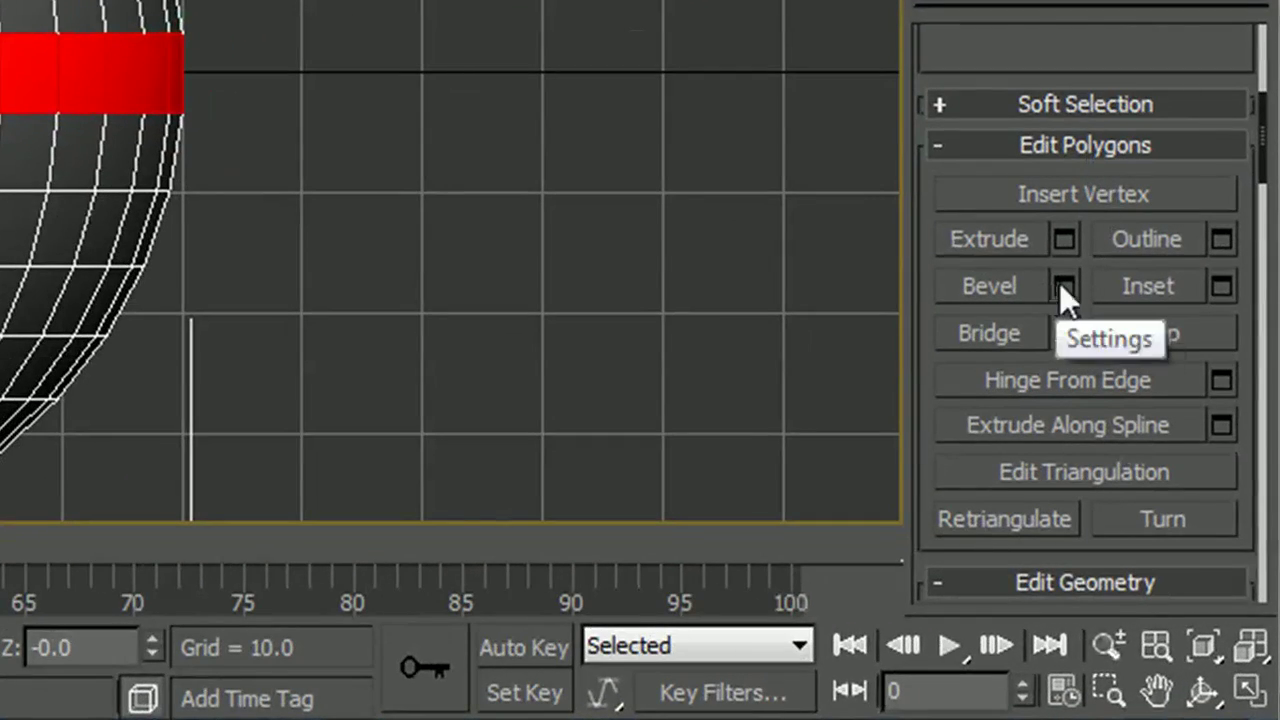
pyautogui.press('p')
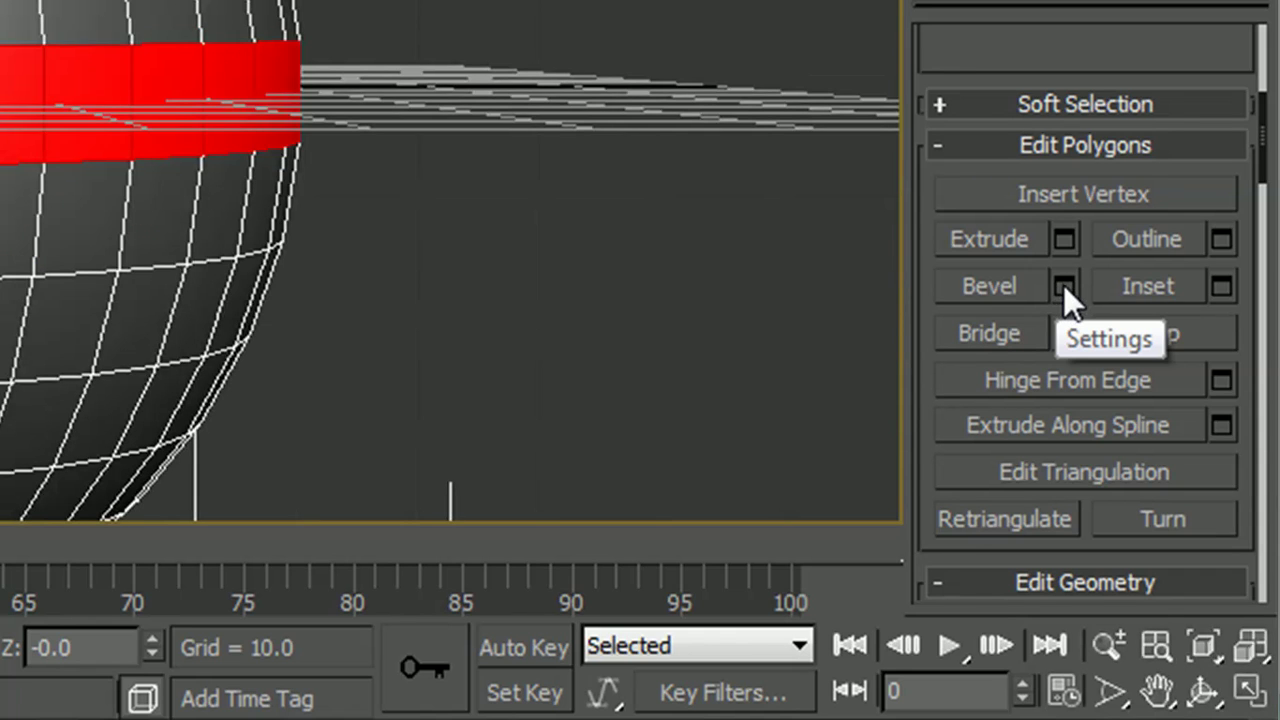
pyautogui.press('g')
pyautogui.click(1068, 288)
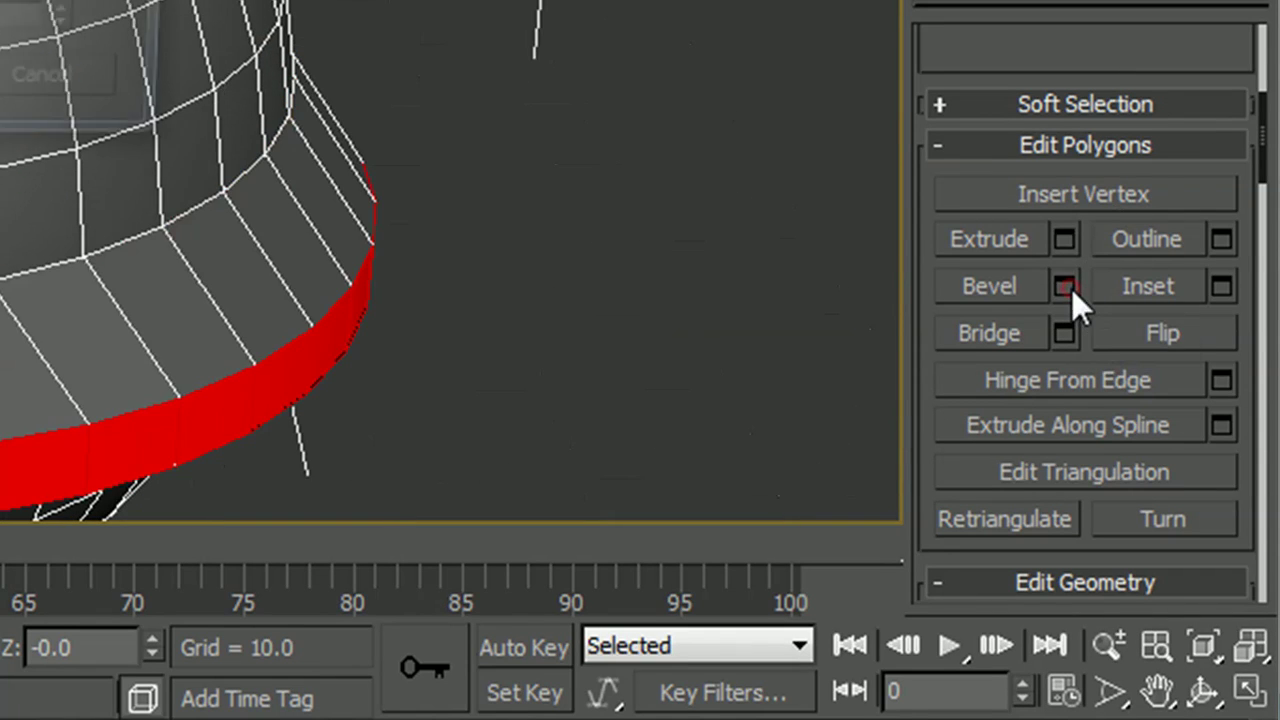
pyautogui.moveTo(514, 251); pyautogui.dragTo(549, 104, button='middle')
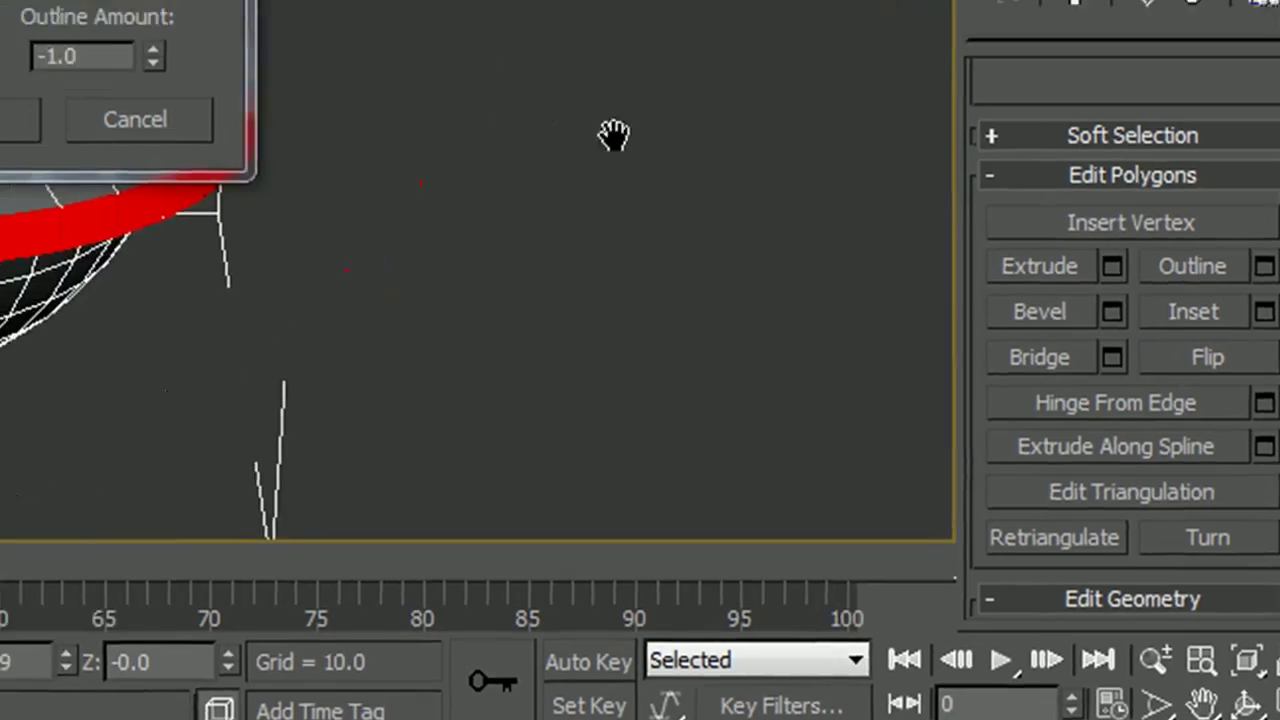
pyautogui.moveTo(614, 135); pyautogui.dragTo(471, 480, button='middle')
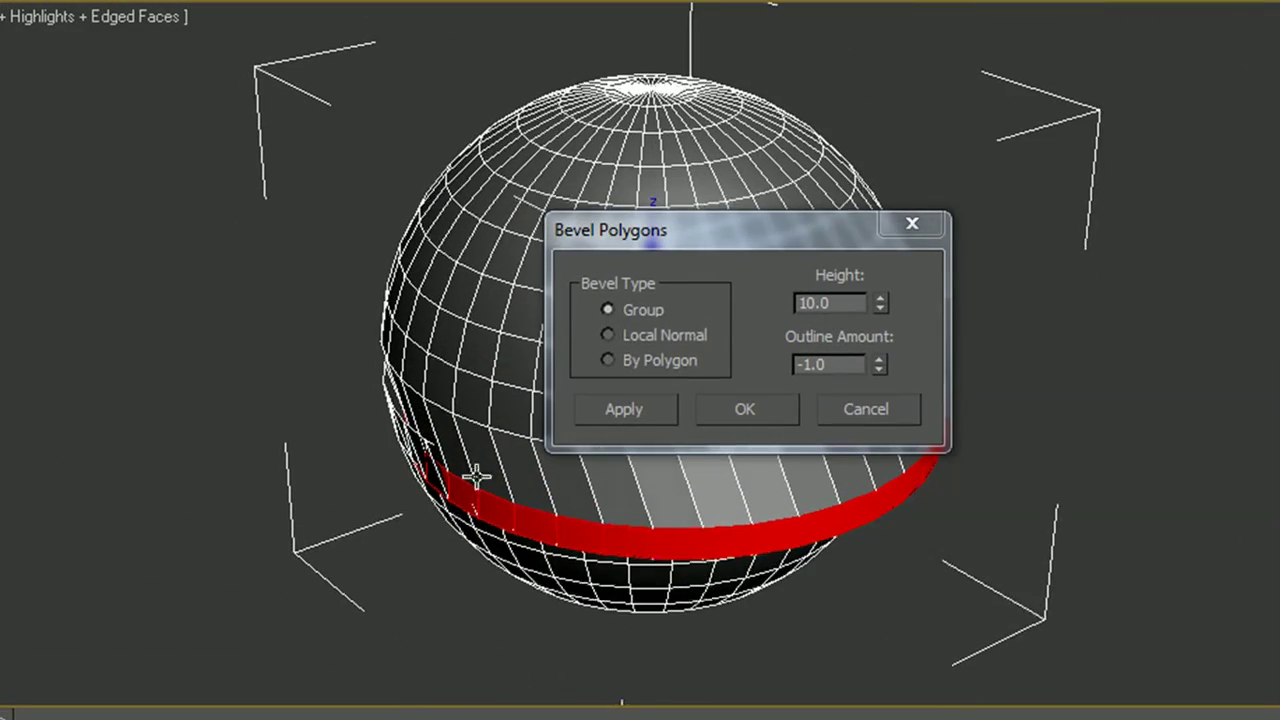
pyautogui.click(607, 335)
pyautogui.keyDown('alt'); pyautogui.moveTo(429, 511); pyautogui.dragTo(262, 518, button='middle'); pyautogui.keyUp('alt')
# Step: Bevel the equator band inward with a height of -4 and an outline amount of 0
pyautogui.doubleClick(850, 301)
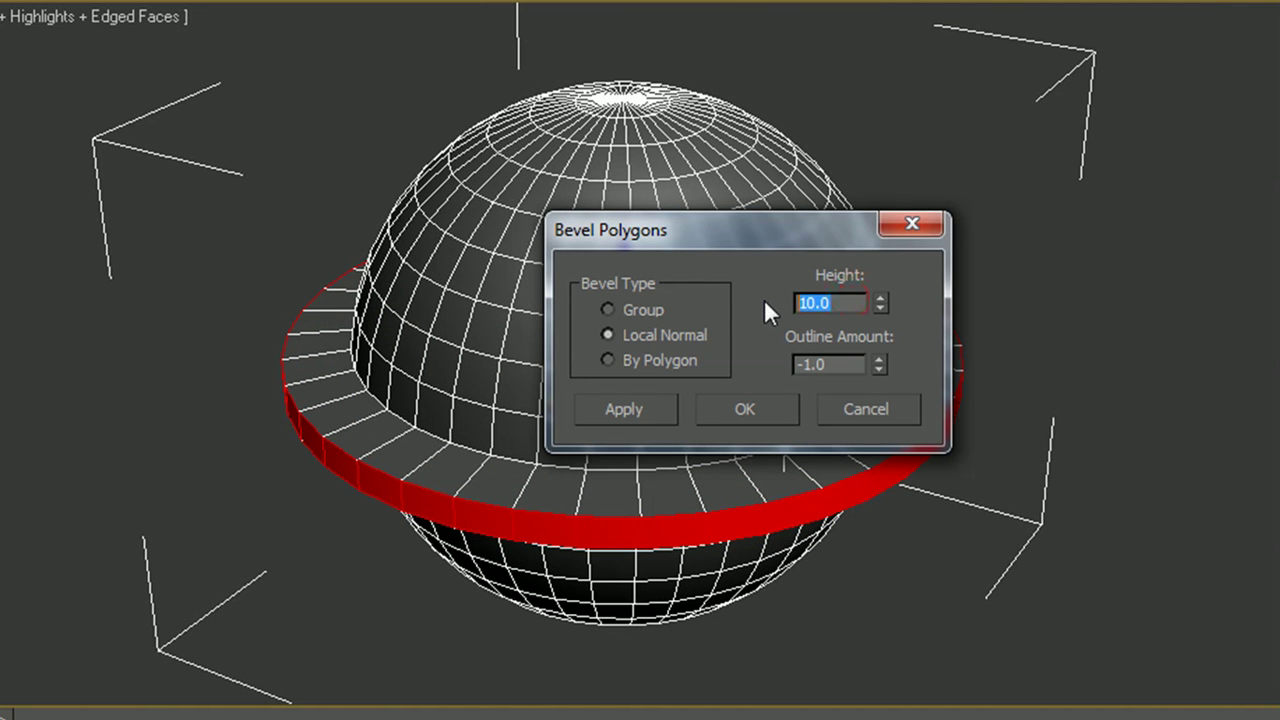
pyautogui.click(766, 294)
pyautogui.write('-4')
pyautogui.doubleClick(836, 366)
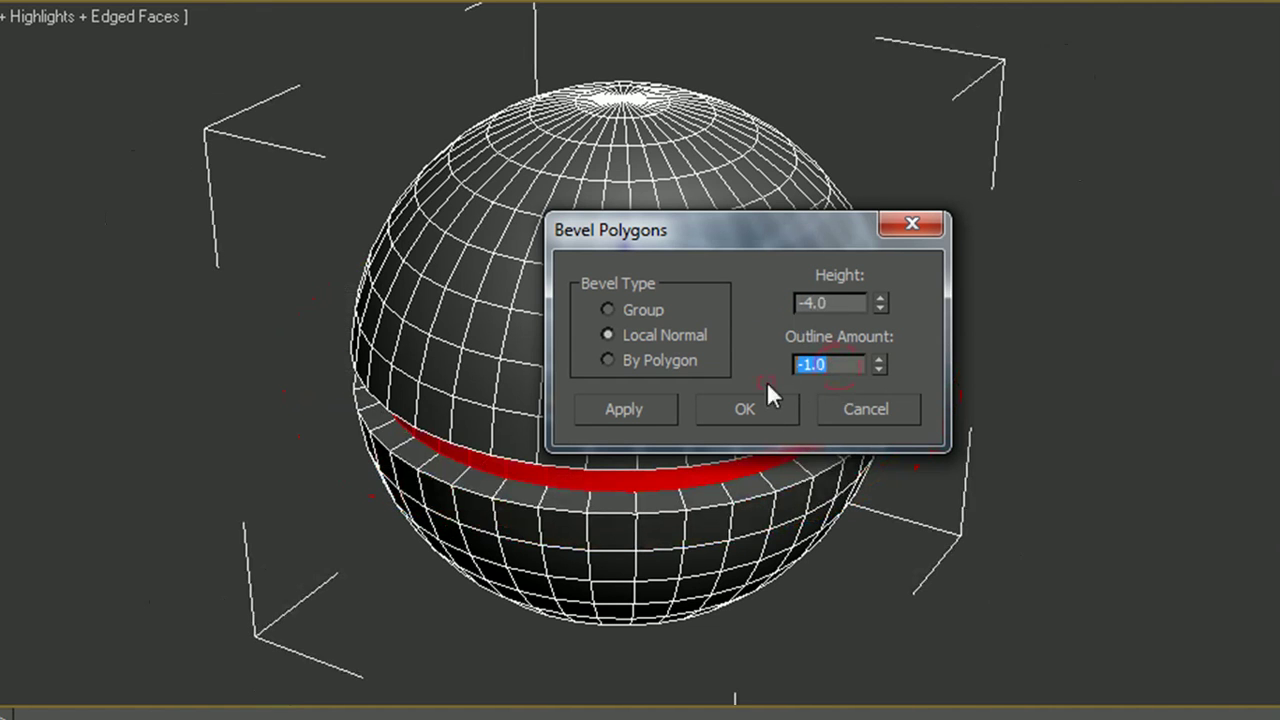
pyautogui.press('BackSpace')
pyautogui.write('0')
pyautogui.keyDown('alt'); pyautogui.moveTo(354, 600); pyautogui.dragTo(252, 583, button='middle'); pyautogui.keyUp('alt')
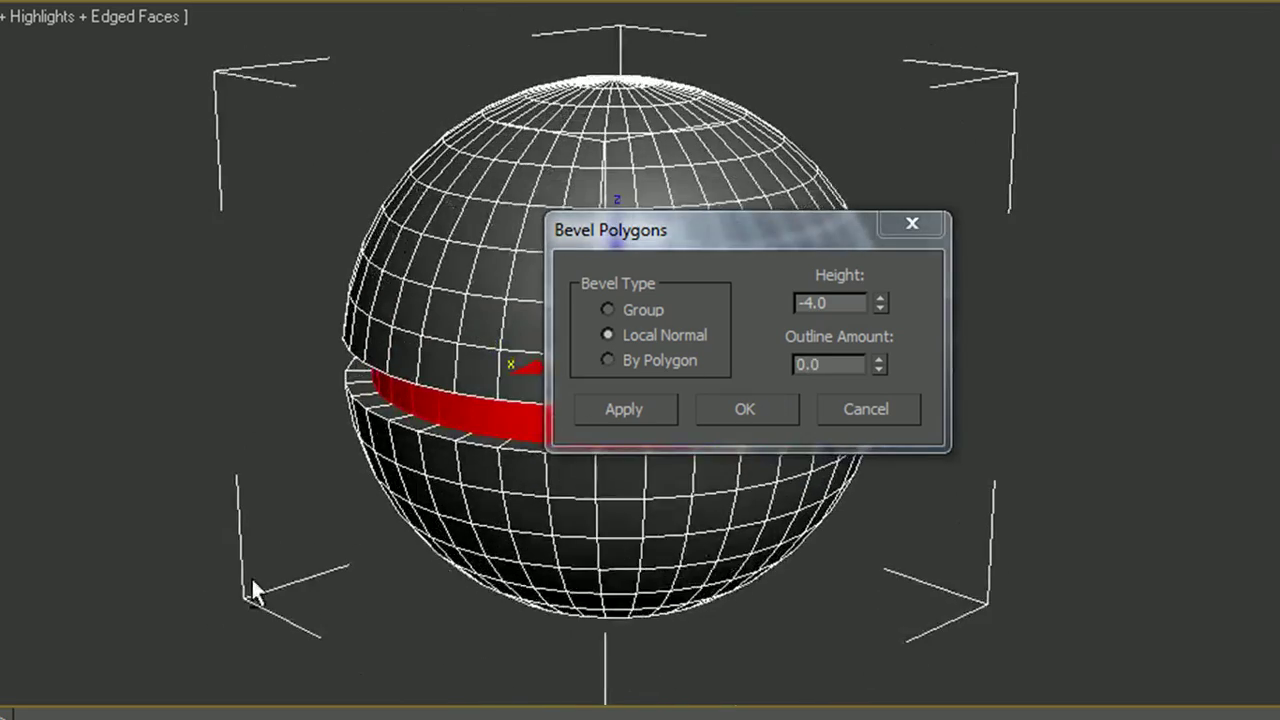
pyautogui.click(747, 409)
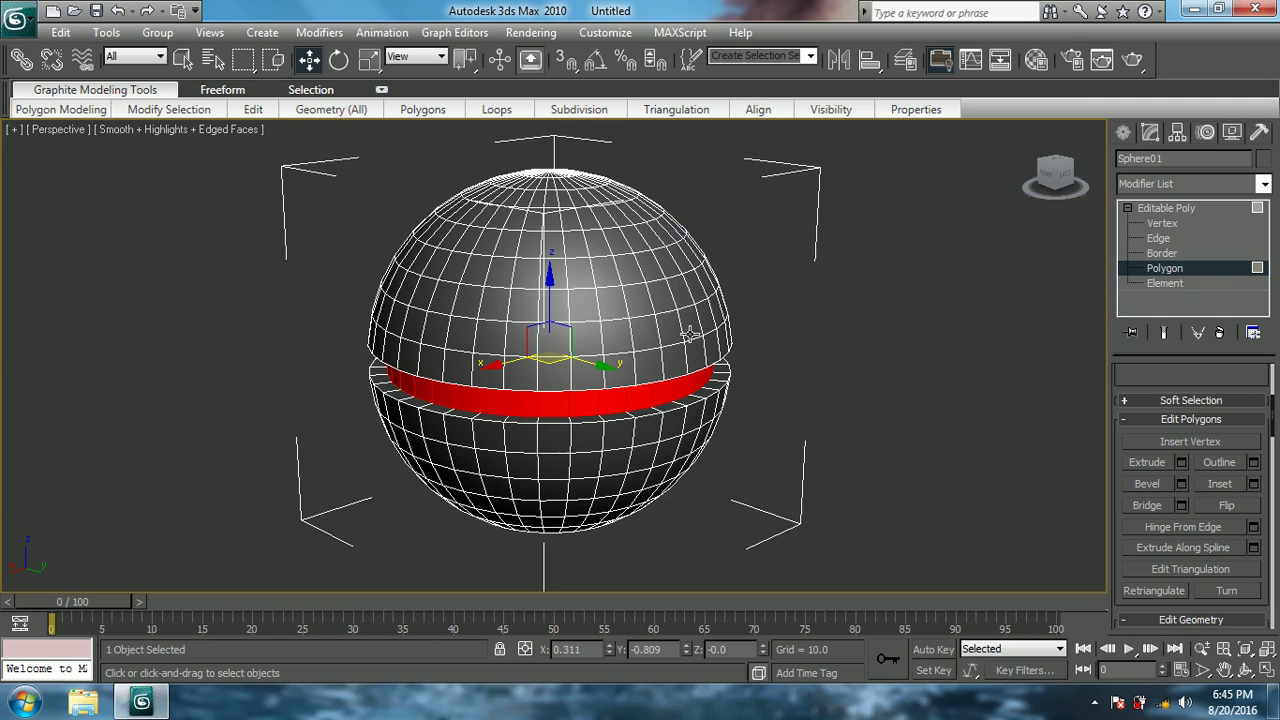
# Step: Delete the recessed equator polygons and return to the whole-object level of the Editable Poly
pyautogui.press('Delete')
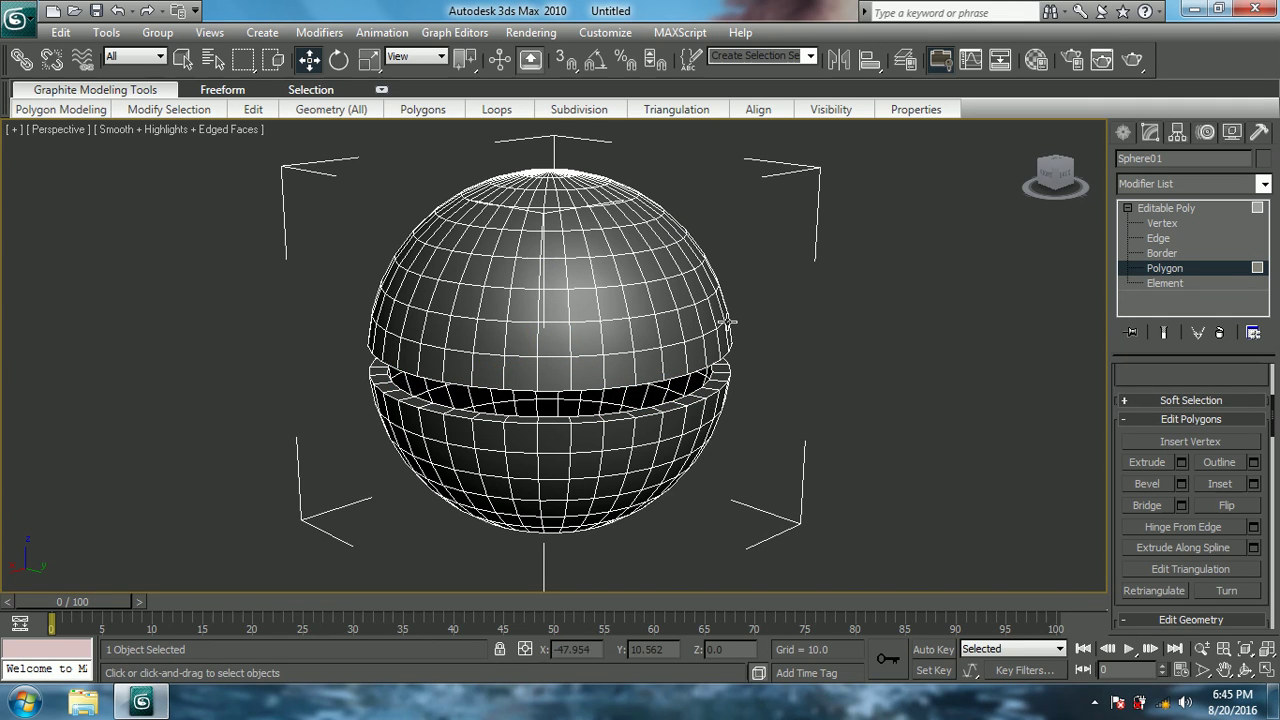
pyautogui.keyDown('alt'); pyautogui.moveTo(790, 328); pyautogui.dragTo(690, 384, button='middle'); pyautogui.keyUp('alt')
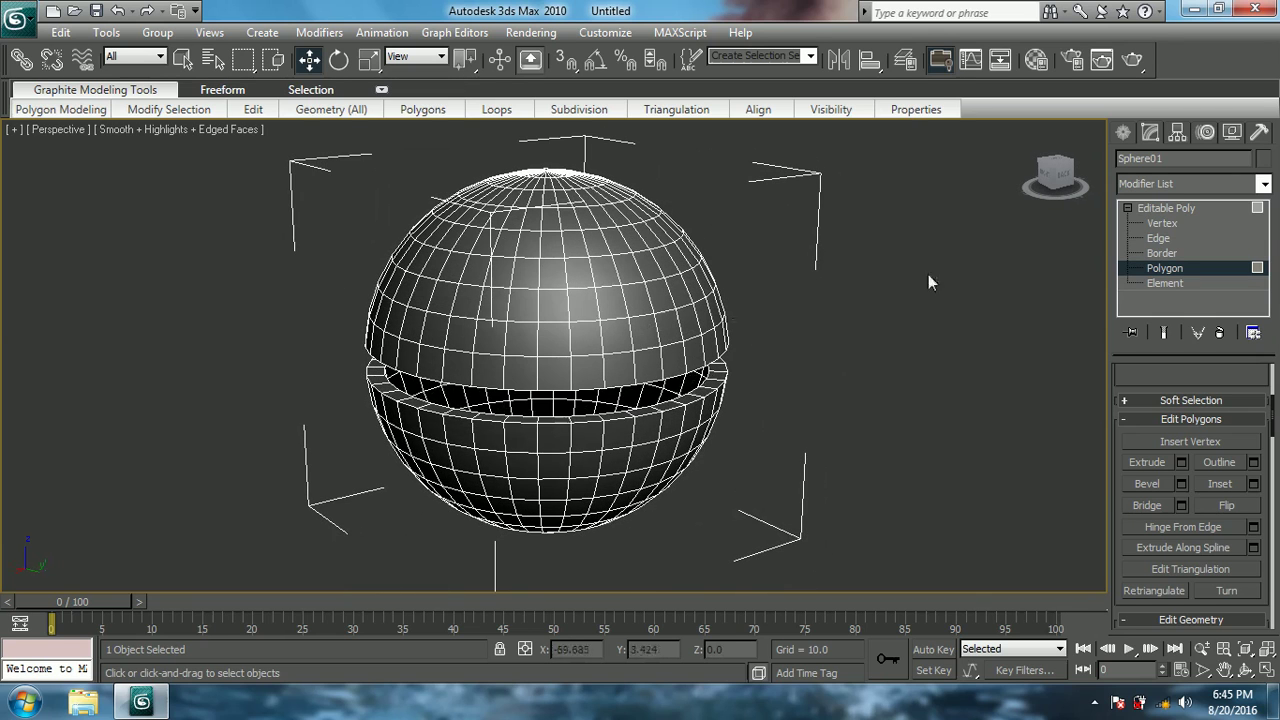
pyautogui.click(1183, 206)
pyautogui.click(857, 328)
pyautogui.click(614, 329)
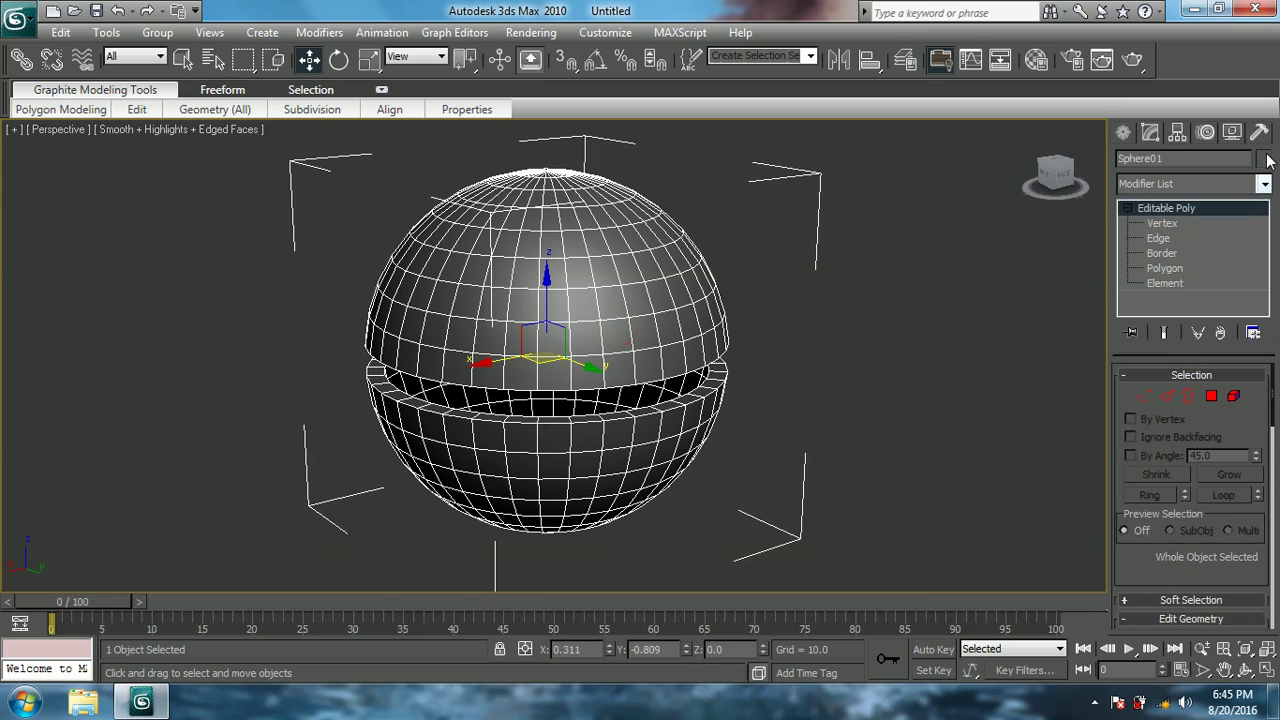
# Step: Change the sphere's object color to the custom red
pyautogui.click(1268, 160)
pyautogui.click(764, 391)
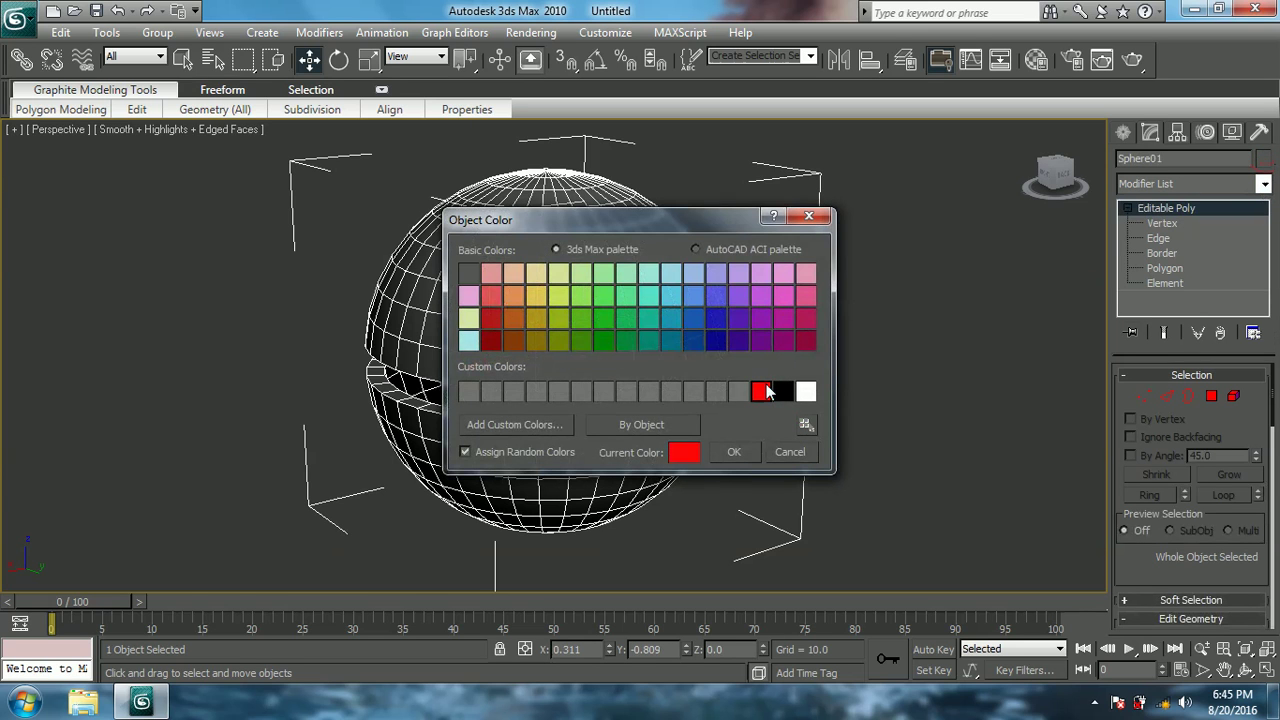
pyautogui.click(735, 452)
pyautogui.click(869, 377)
pyautogui.keyDown('alt'); pyautogui.moveTo(869, 377); pyautogui.dragTo(700, 366, button='middle'); pyautogui.keyUp('alt')
pyautogui.click(692, 357)
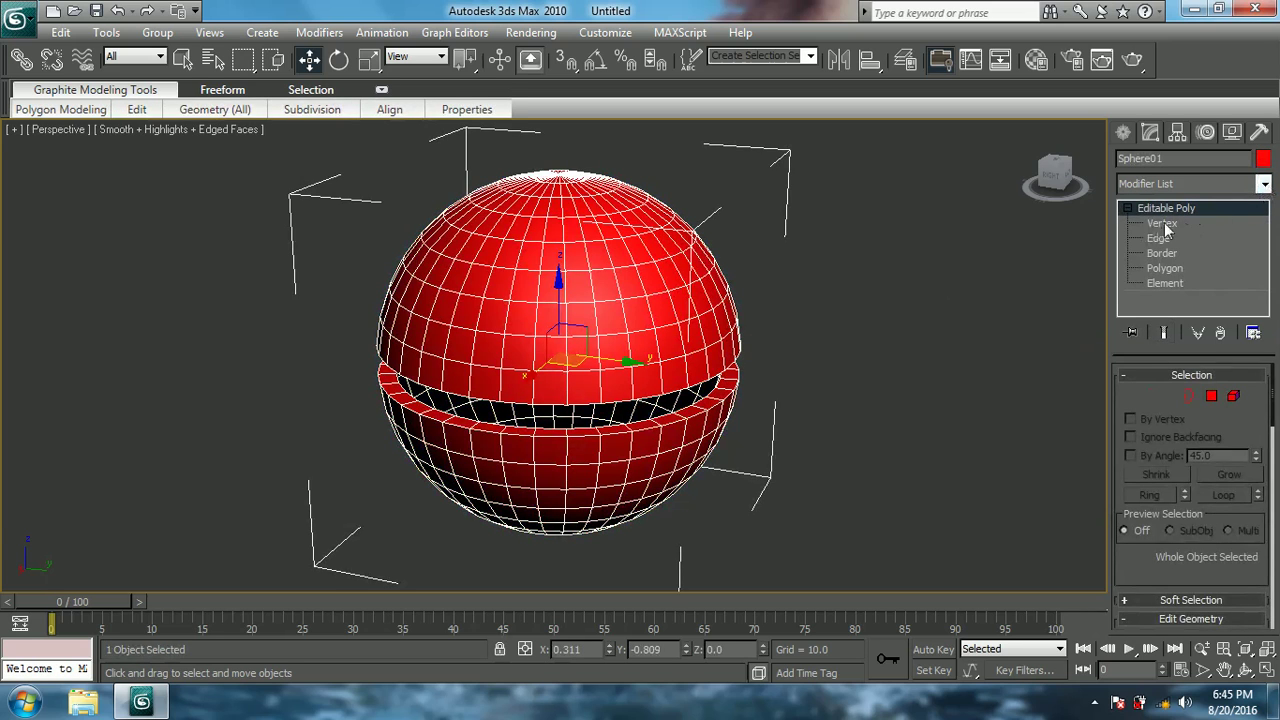
# Step: Create a very thin cylinder with a radius of about 9 at the sphere's center in the Front view
pyautogui.click(1124, 133)
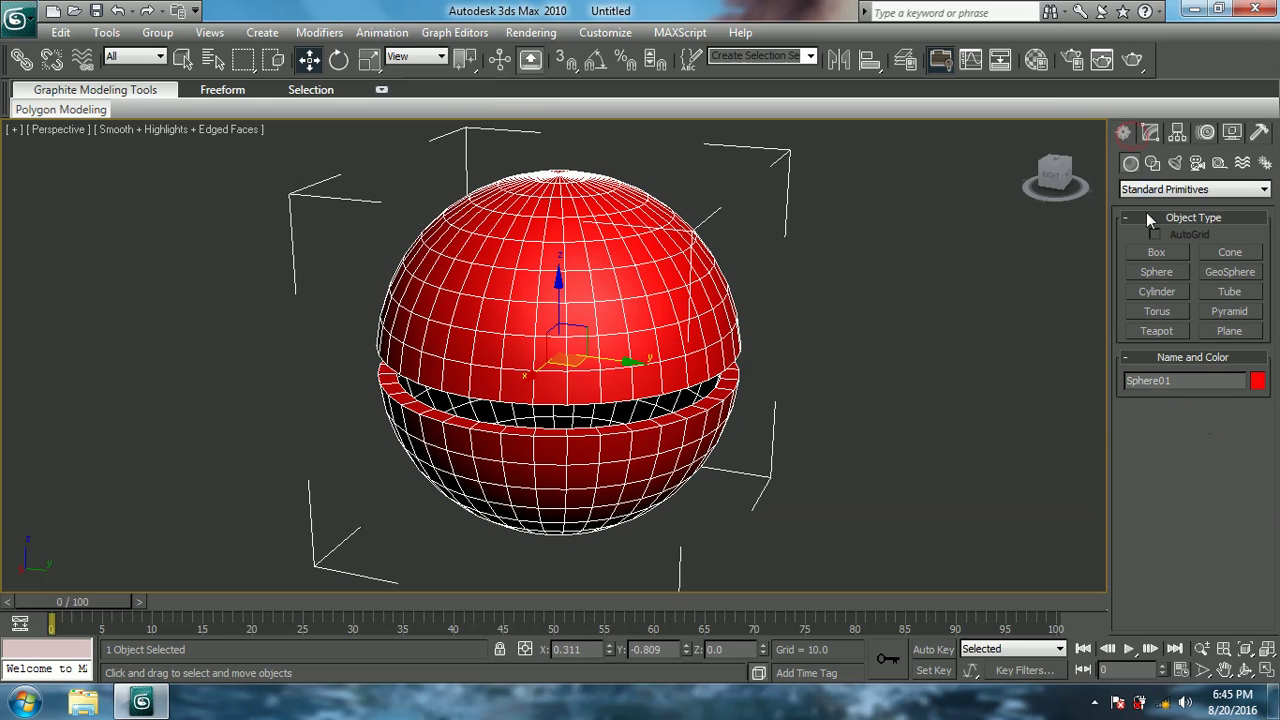
pyautogui.click(1156, 292)
pyautogui.press('f')
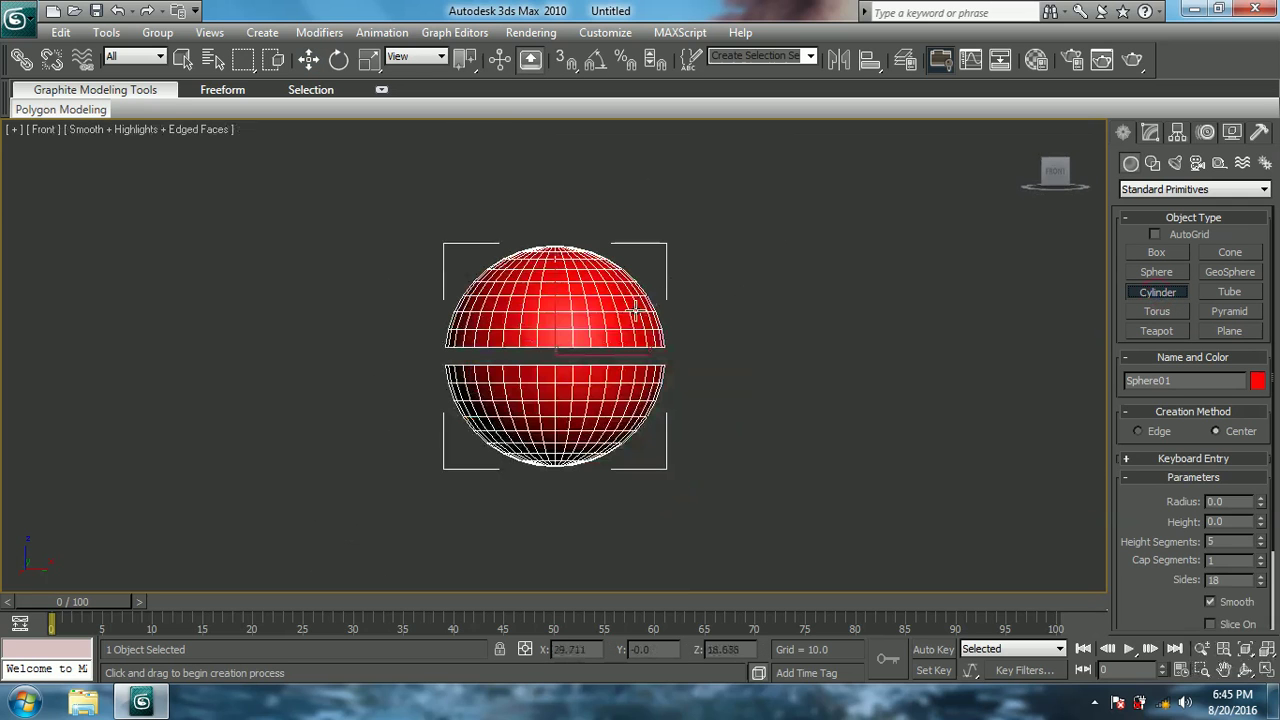
pyautogui.scroll(3, 333, 275)
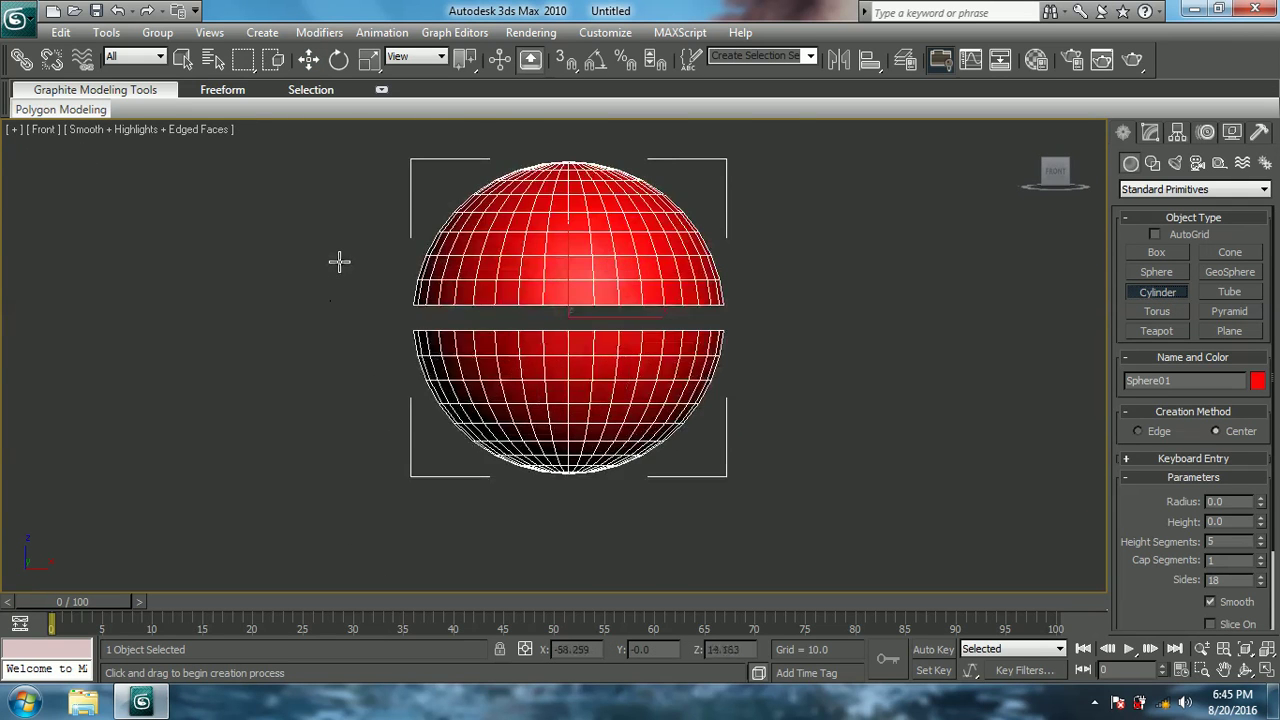
pyautogui.scroll(3, 340, 263)
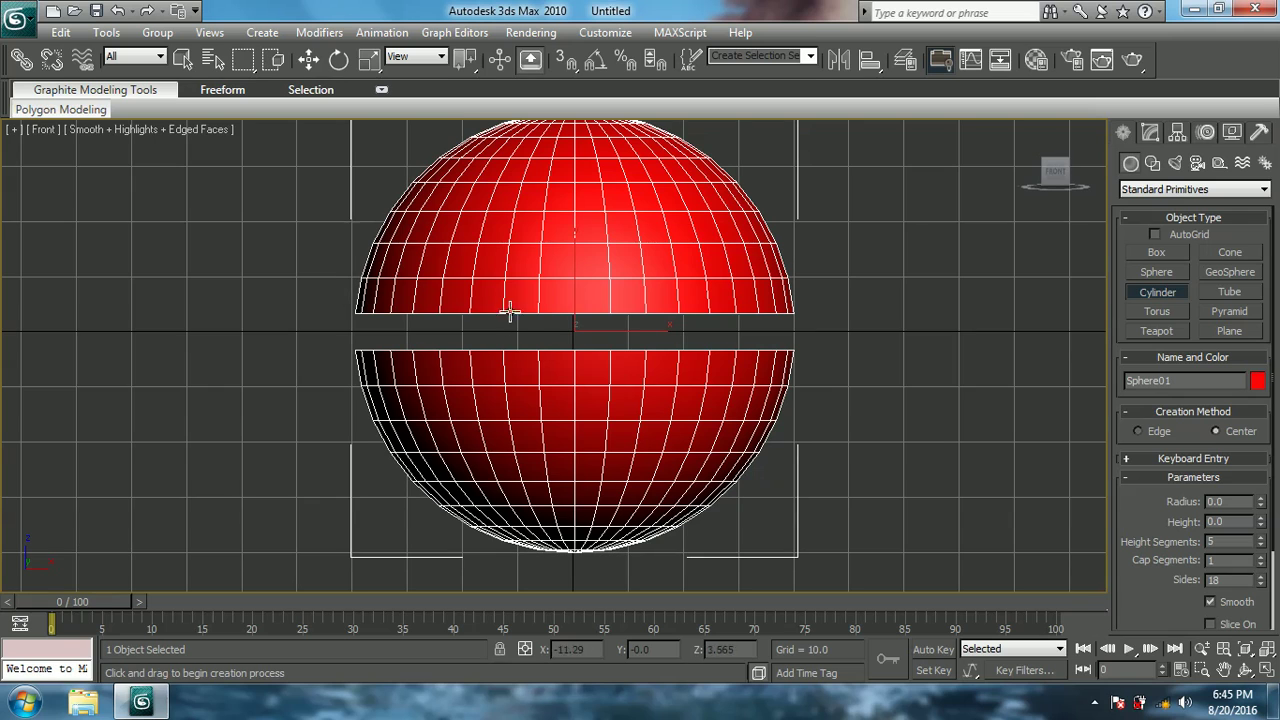
pyautogui.moveTo(574, 328); pyautogui.dragTo(586, 376)
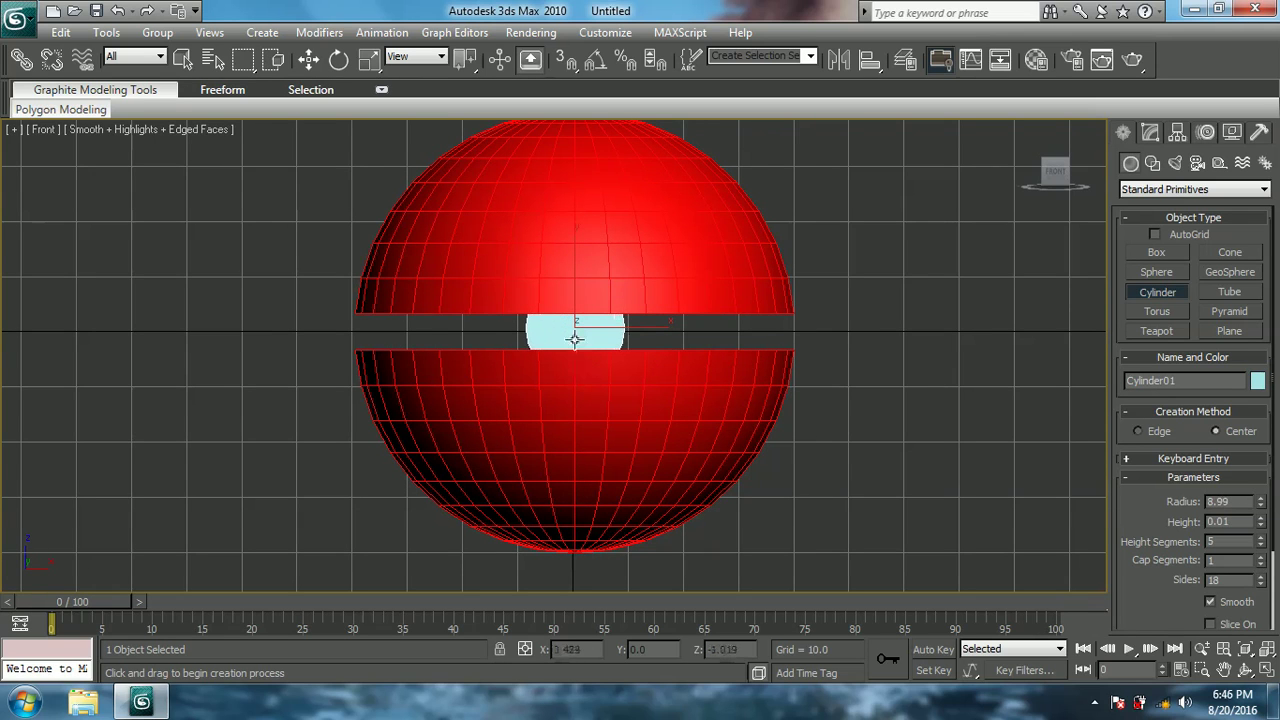
pyautogui.click(543, 129)
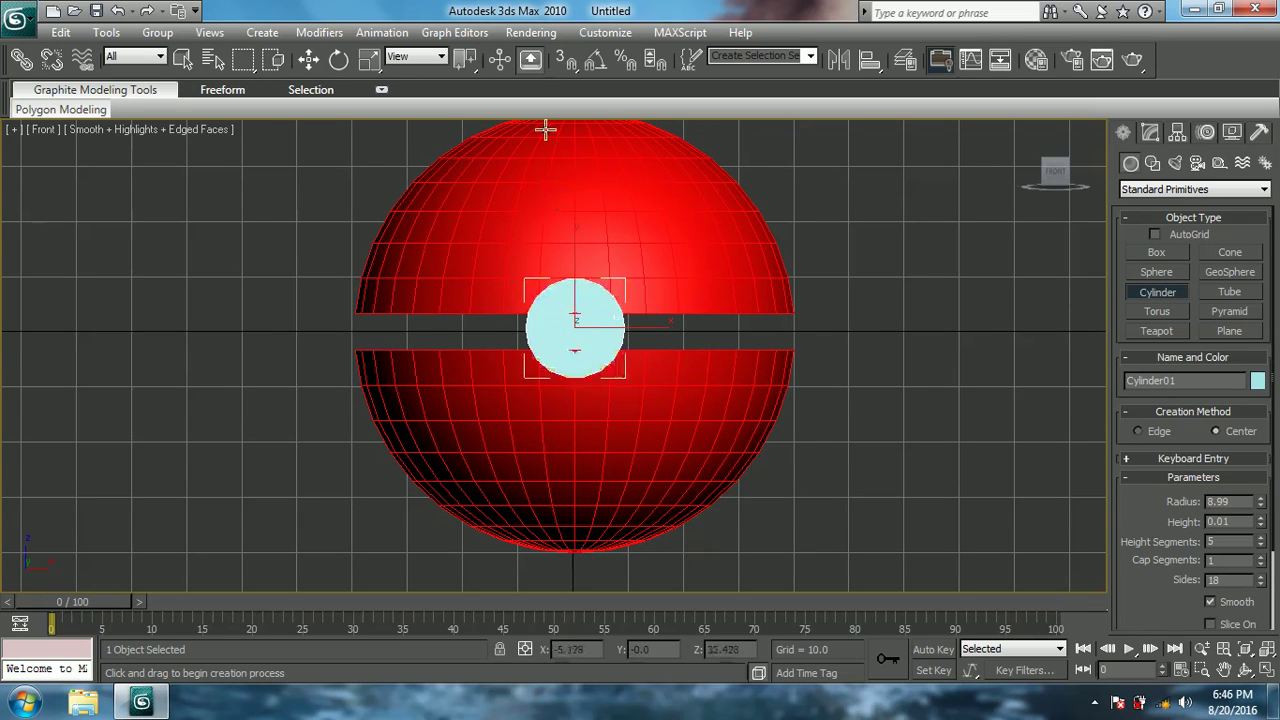
# Step: Move the cylinder back along the Y axis to about 16.2 so it protrudes less from the sphere's front
pyautogui.click(307, 60)
pyautogui.press('p')
pyautogui.keyDown('alt'); pyautogui.moveTo(430, 305); pyautogui.dragTo(471, 317, button='middle'); pyautogui.keyUp('alt')
pyautogui.press('g')
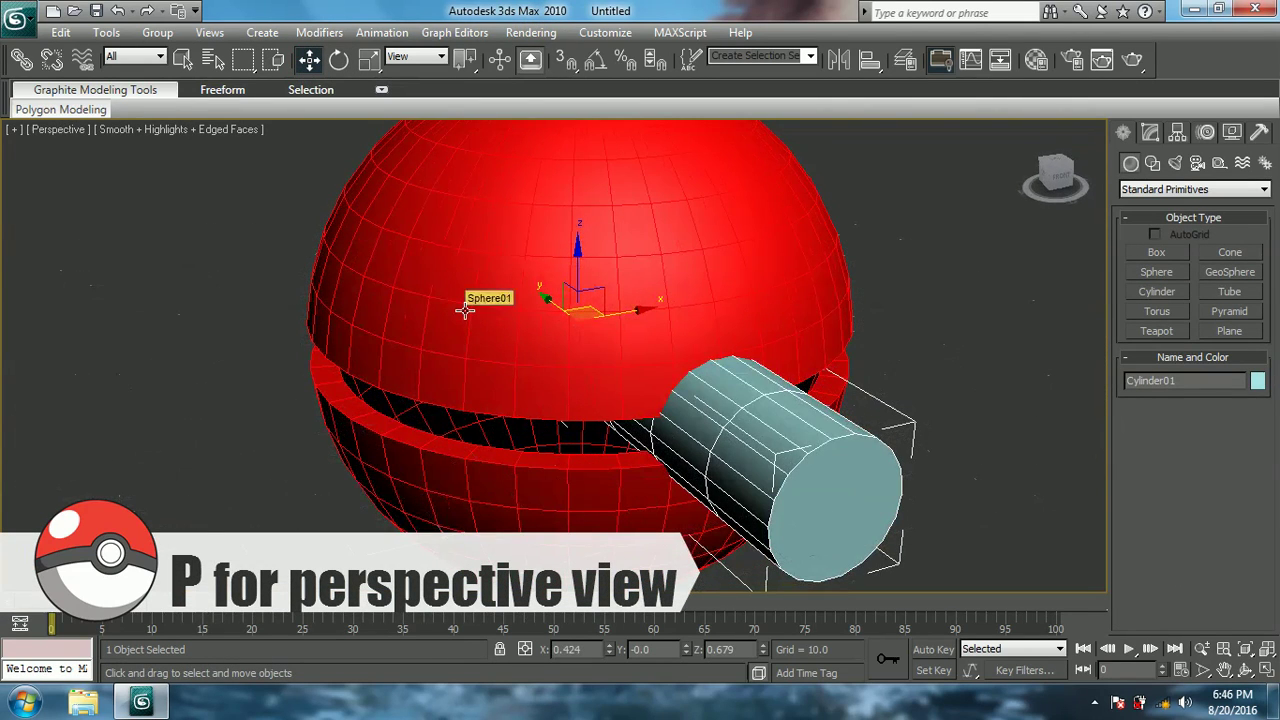
pyautogui.moveTo(540, 310); pyautogui.dragTo(503, 286)
# Step: Check the cylinder's position against the sphere and its equator gap in the Front and Perspective views
pyautogui.press('f')
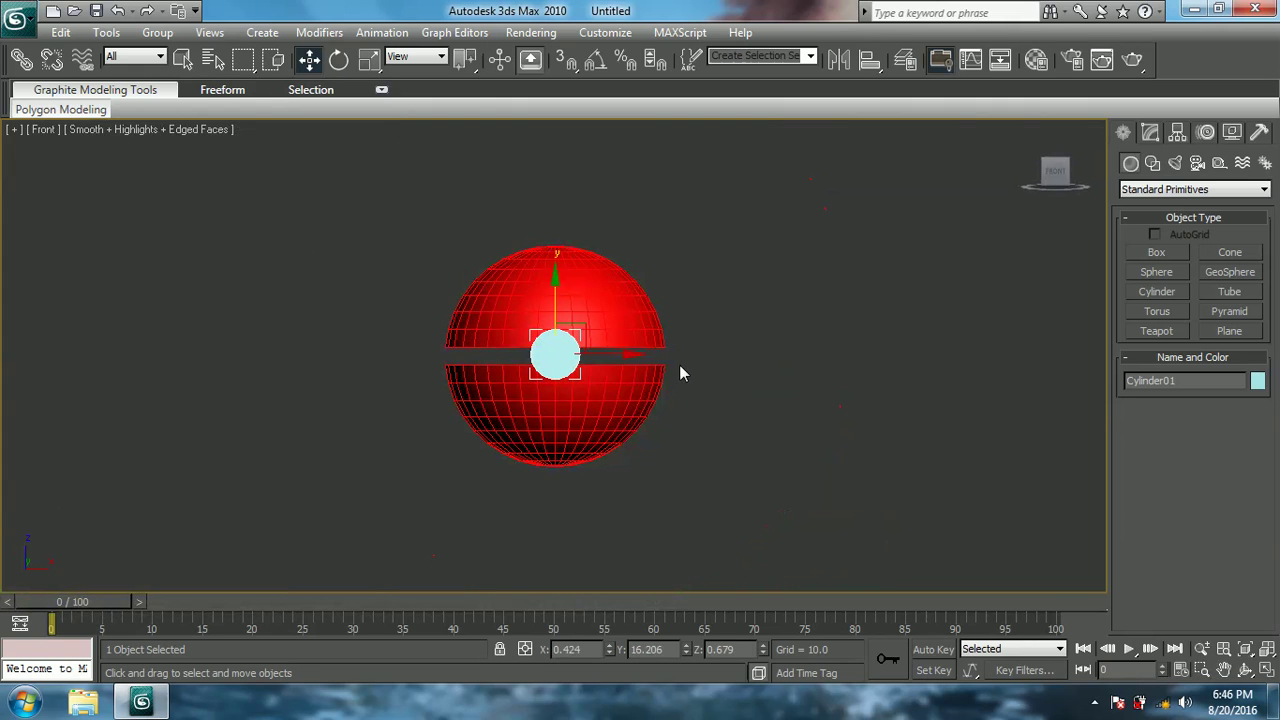
pyautogui.press('p')
pyautogui.keyDown('alt'); pyautogui.moveTo(667, 350); pyautogui.dragTo(620, 340, button='middle'); pyautogui.keyUp('alt')
pyautogui.scroll(3, 620, 340)
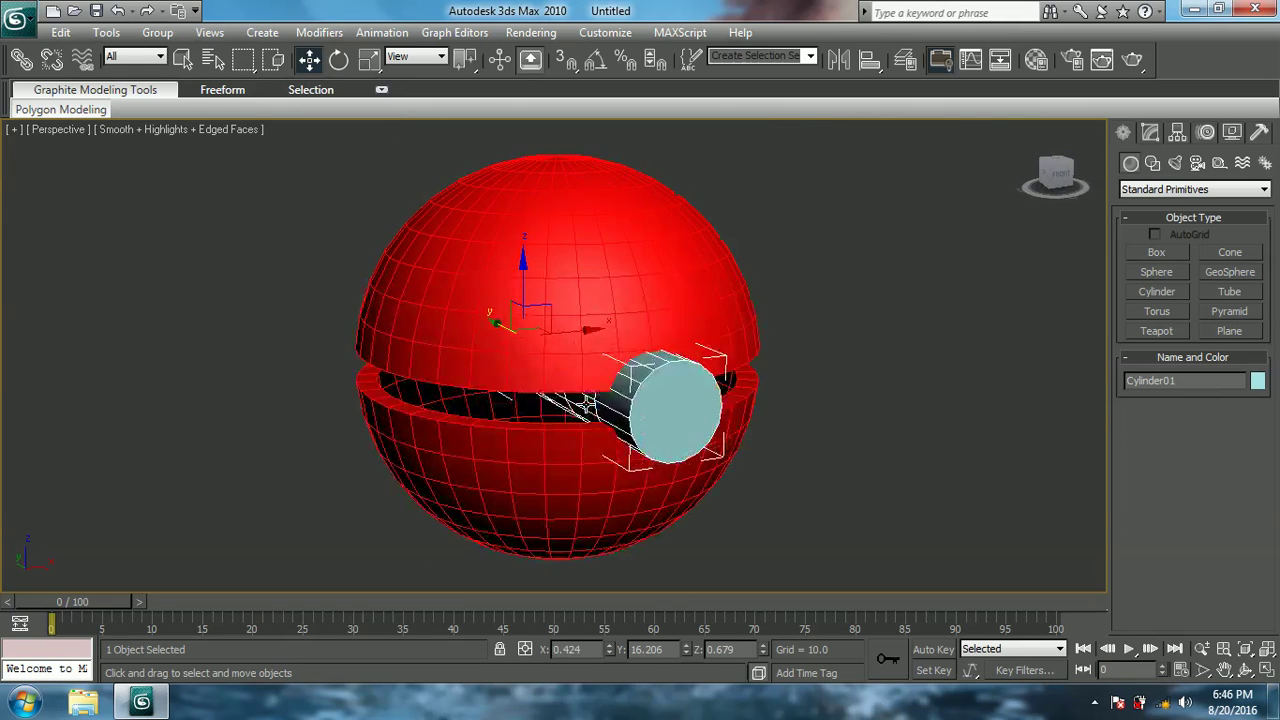
pyautogui.press('f')
pyautogui.scroll(5, 546, 360)
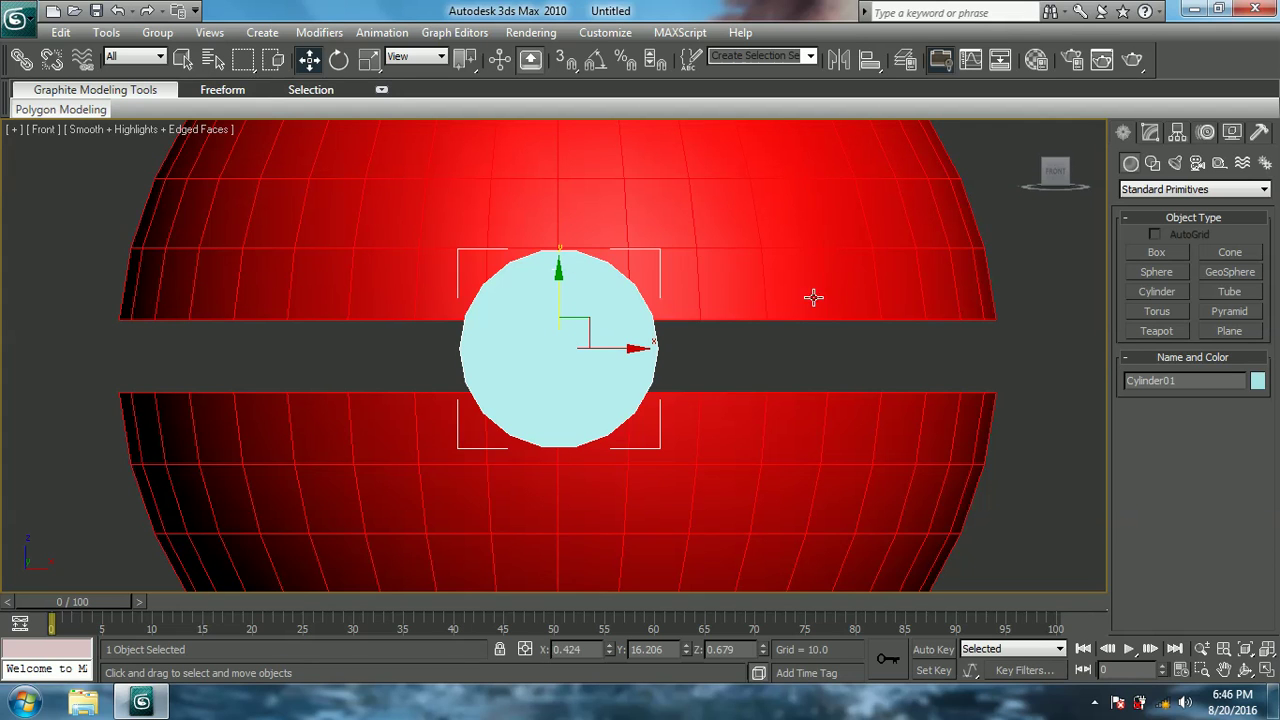
pyautogui.press('p')
pyautogui.scroll(-4, 887, 331)
pyautogui.keyDown('alt'); pyautogui.moveTo(887, 331); pyautogui.dragTo(654, 261, button='middle'); pyautogui.keyUp('alt')
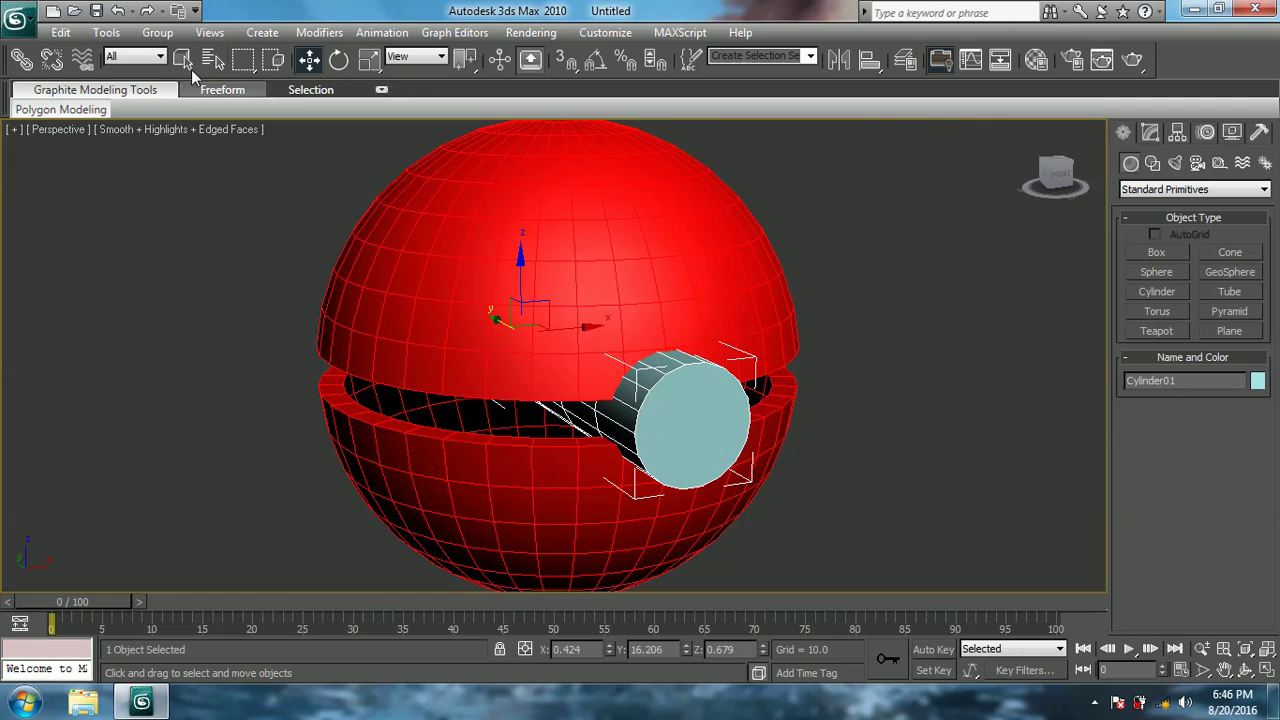
# Step: Cut the cylinder out of the red sphere with a Boolean compound object, picking the cylinder as operand B in Move mode
pyautogui.click(729, 209)
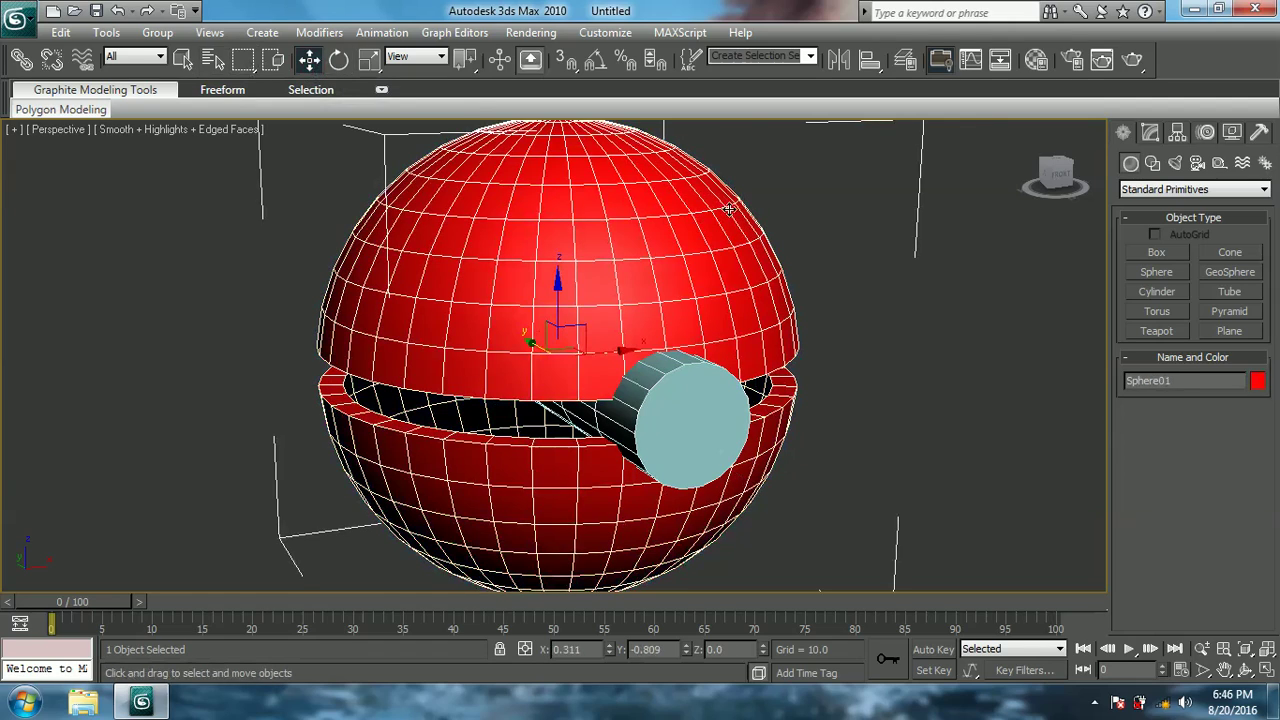
pyautogui.click(1152, 133)
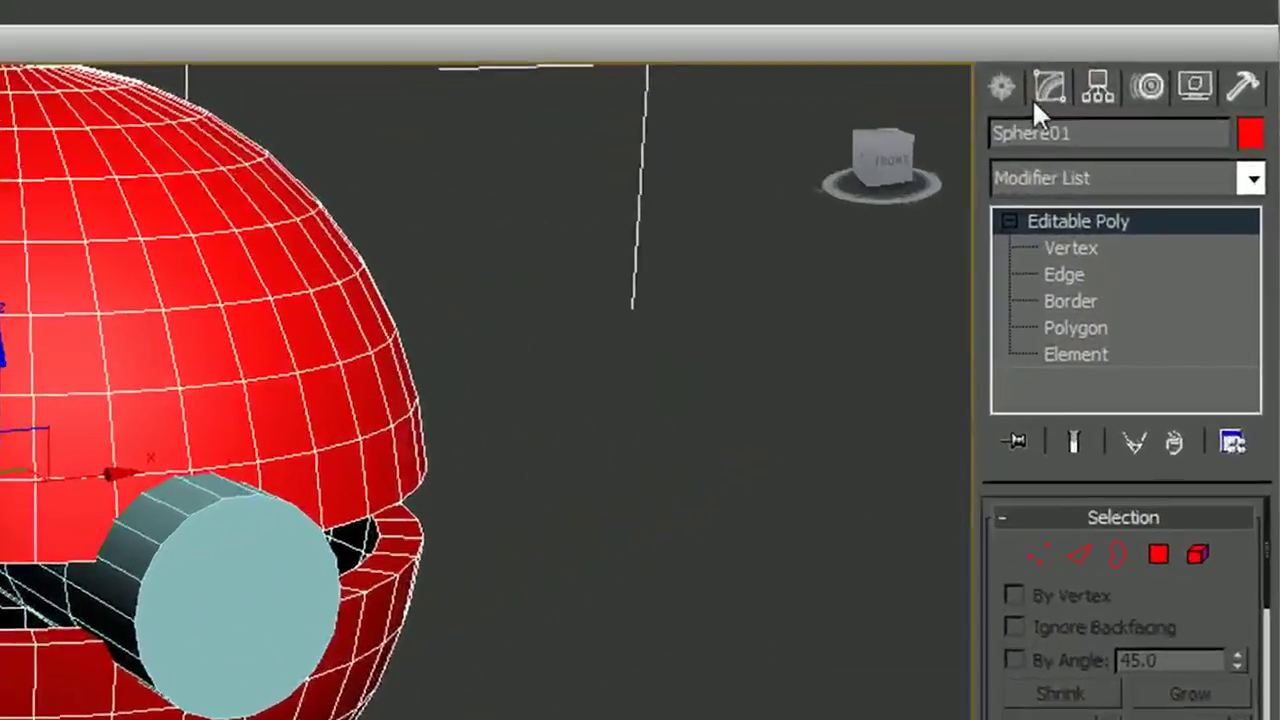
pyautogui.click(1001, 88)
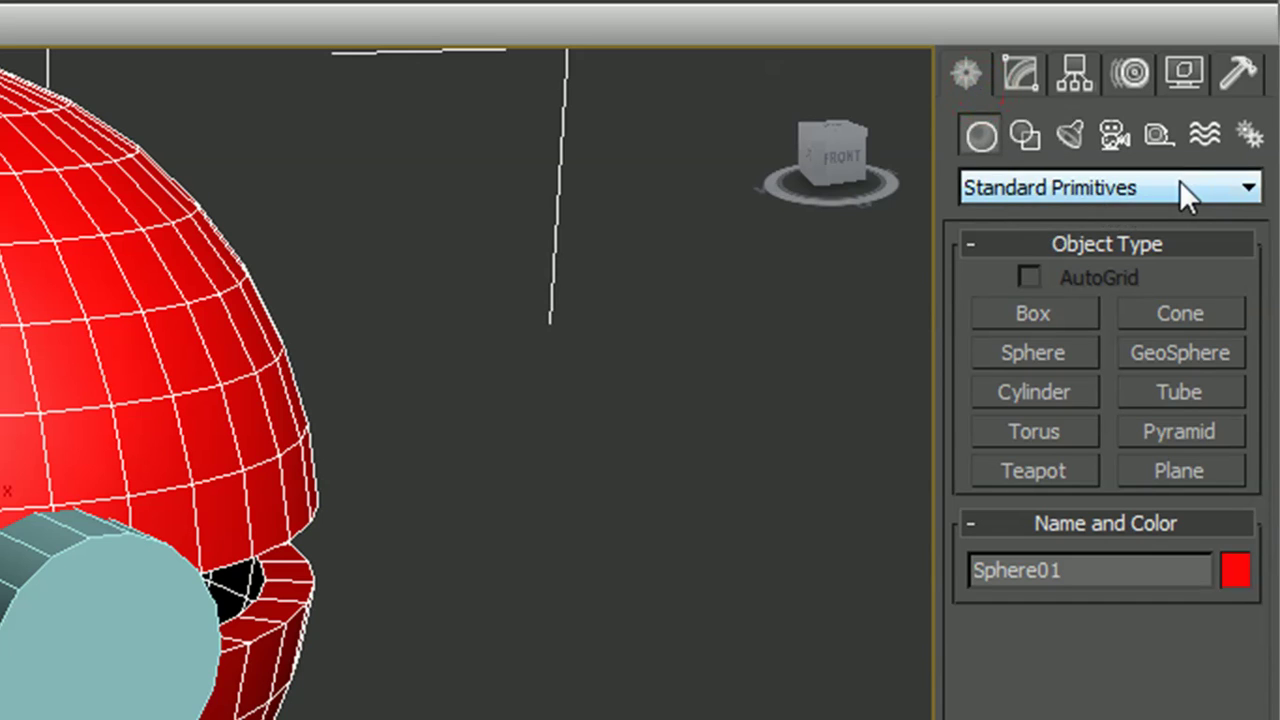
pyautogui.click(1181, 190)
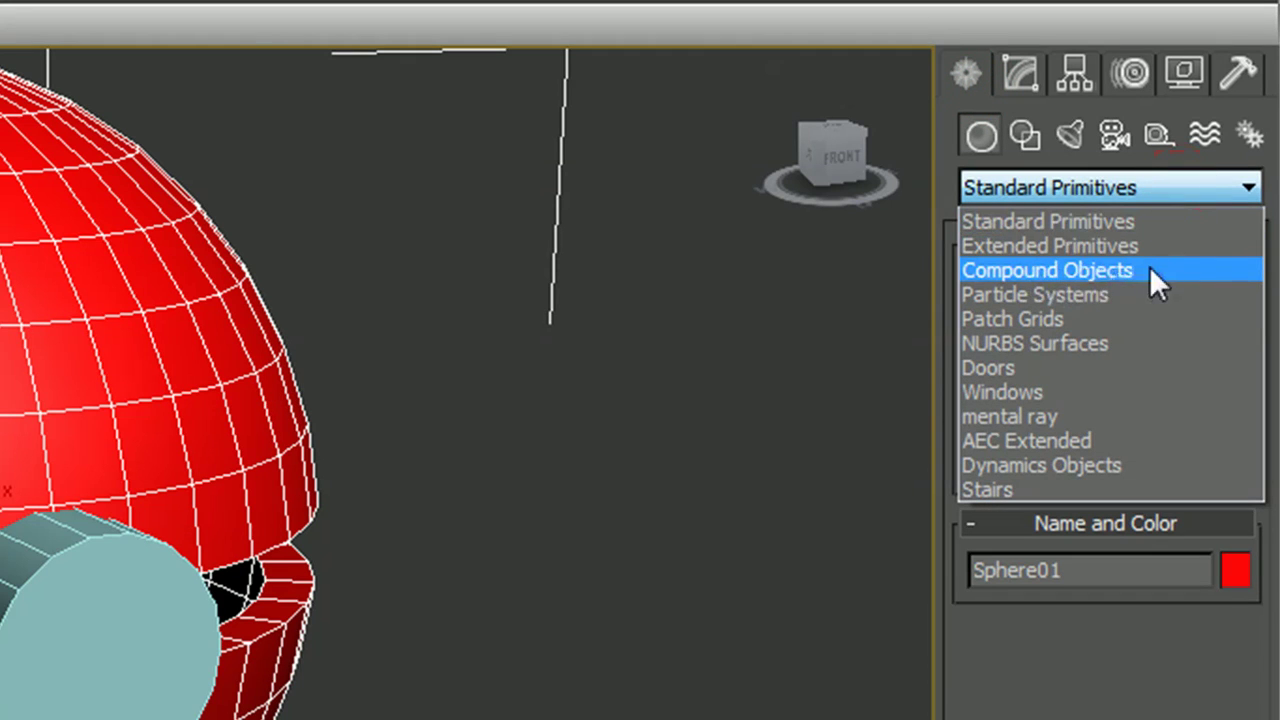
pyautogui.click(1120, 271)
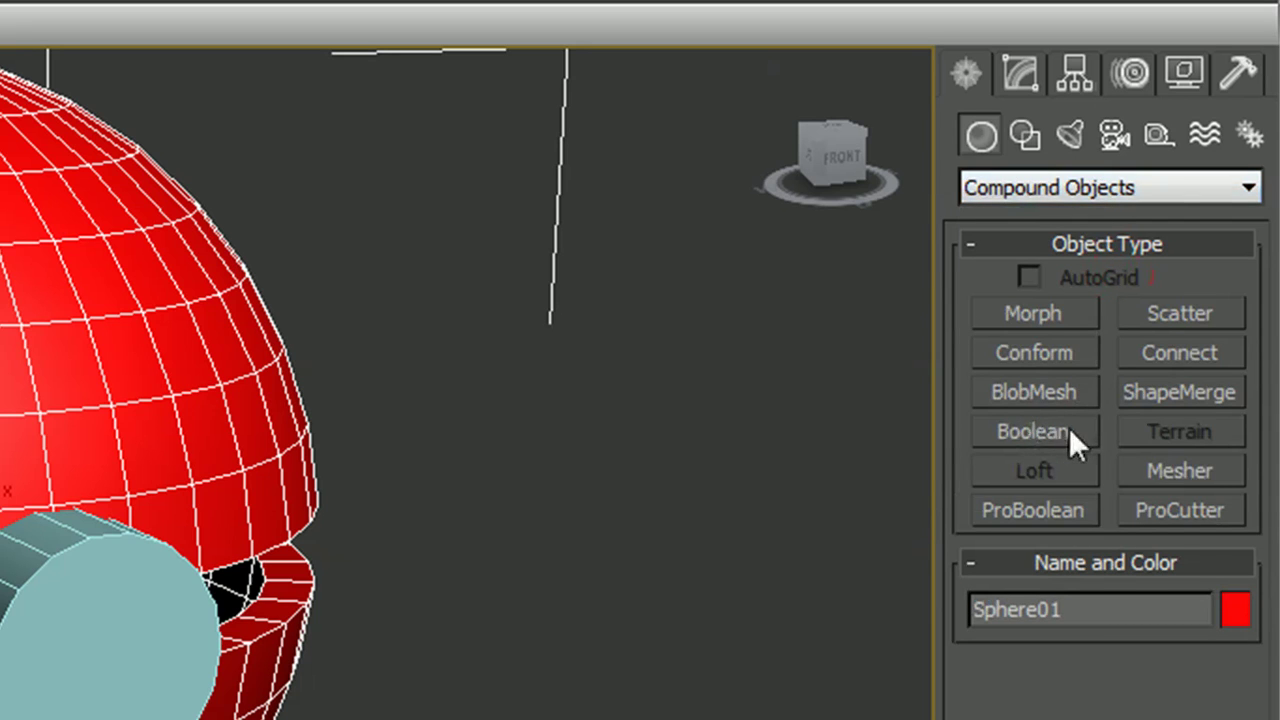
pyautogui.click(1033, 433)
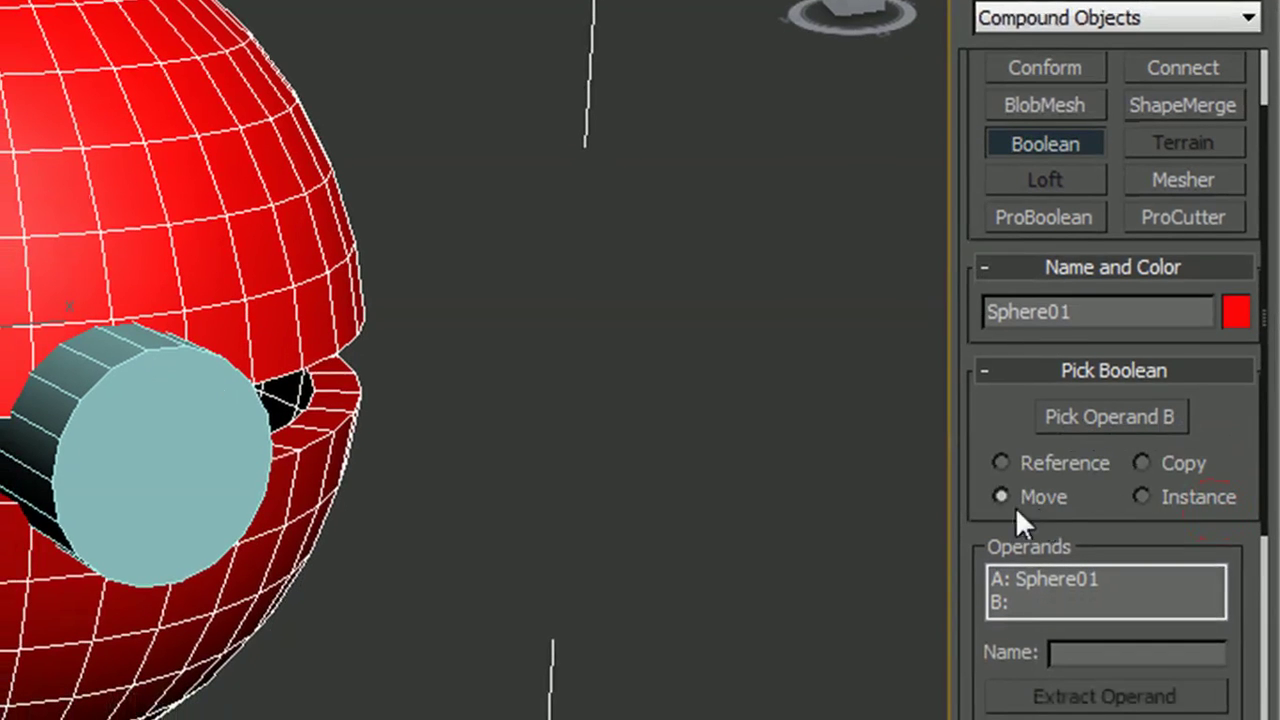
pyautogui.click(1100, 418)
pyautogui.click(1138, 416)
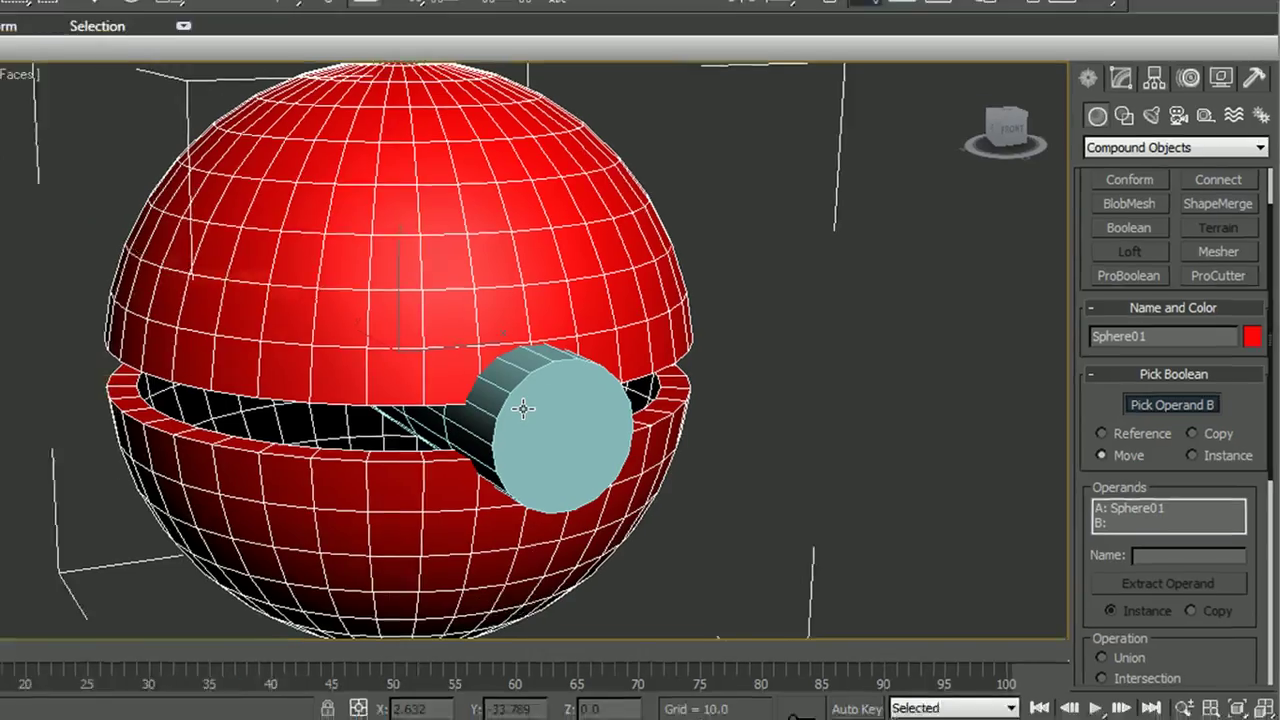
pyautogui.click(366, 414)
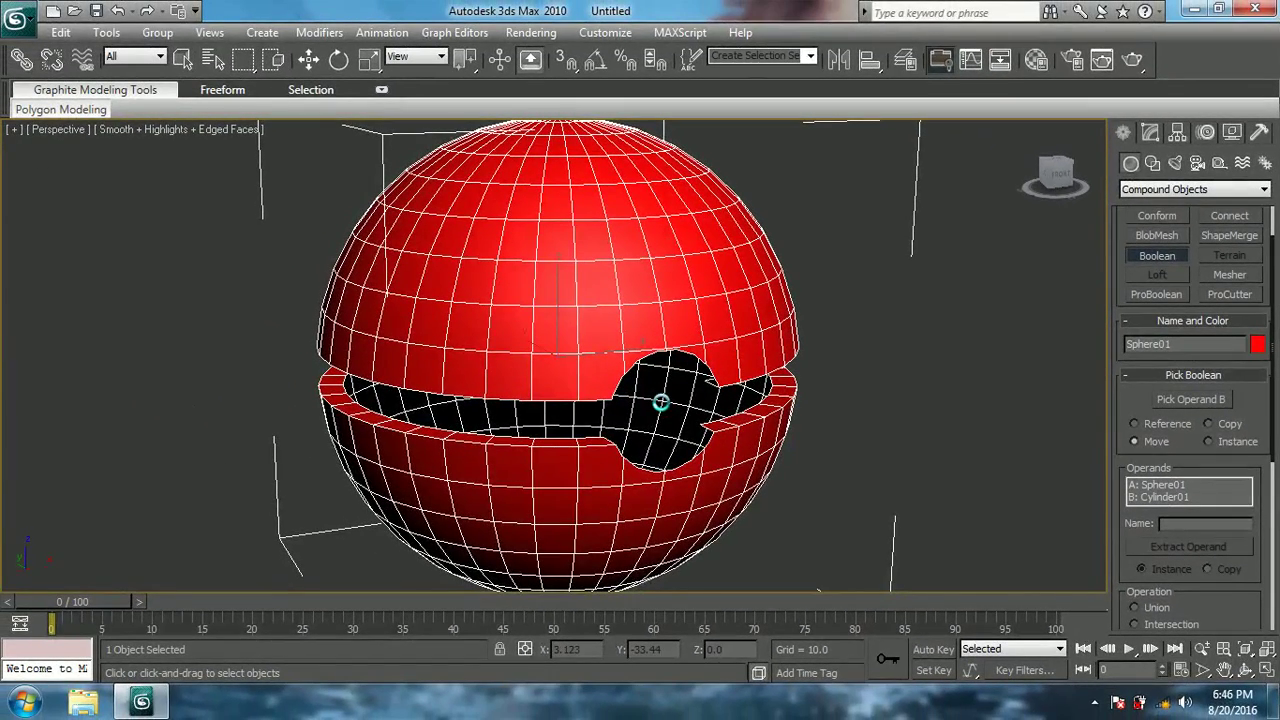
# Step: Convert the Boolean result to an Editable Poly and deselect it
pyautogui.click(1177, 134)
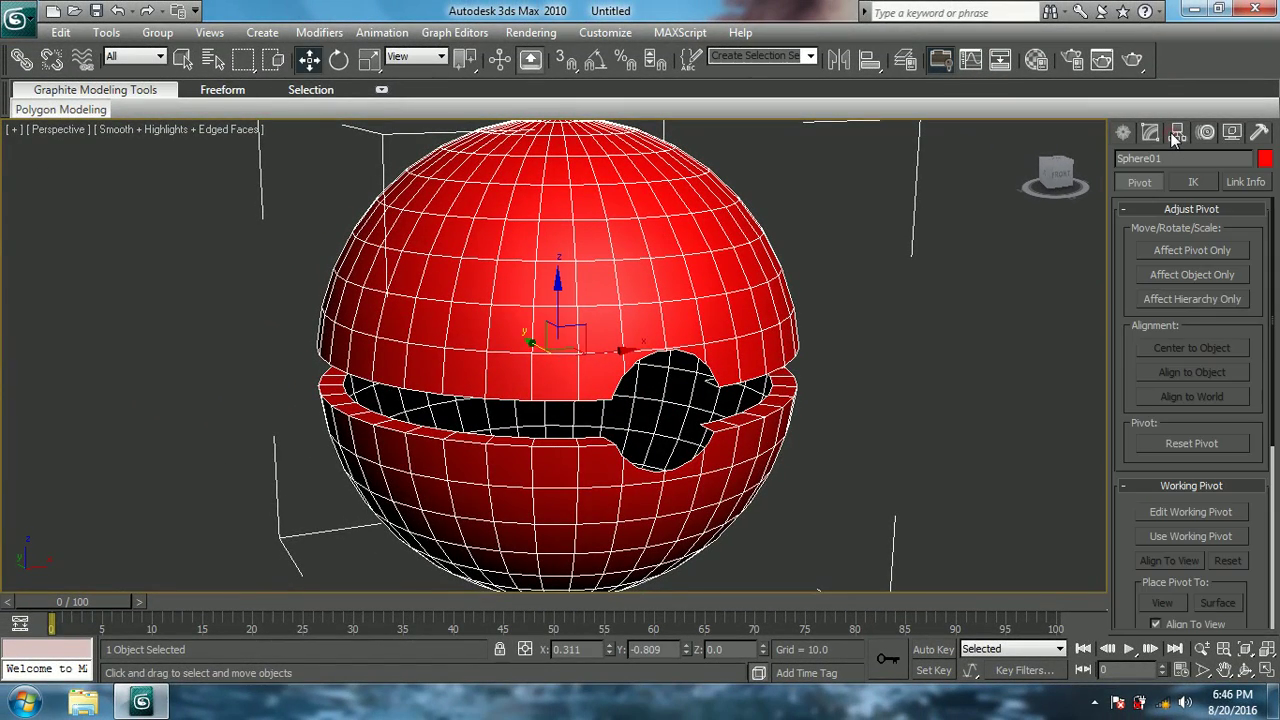
pyautogui.click(1152, 133)
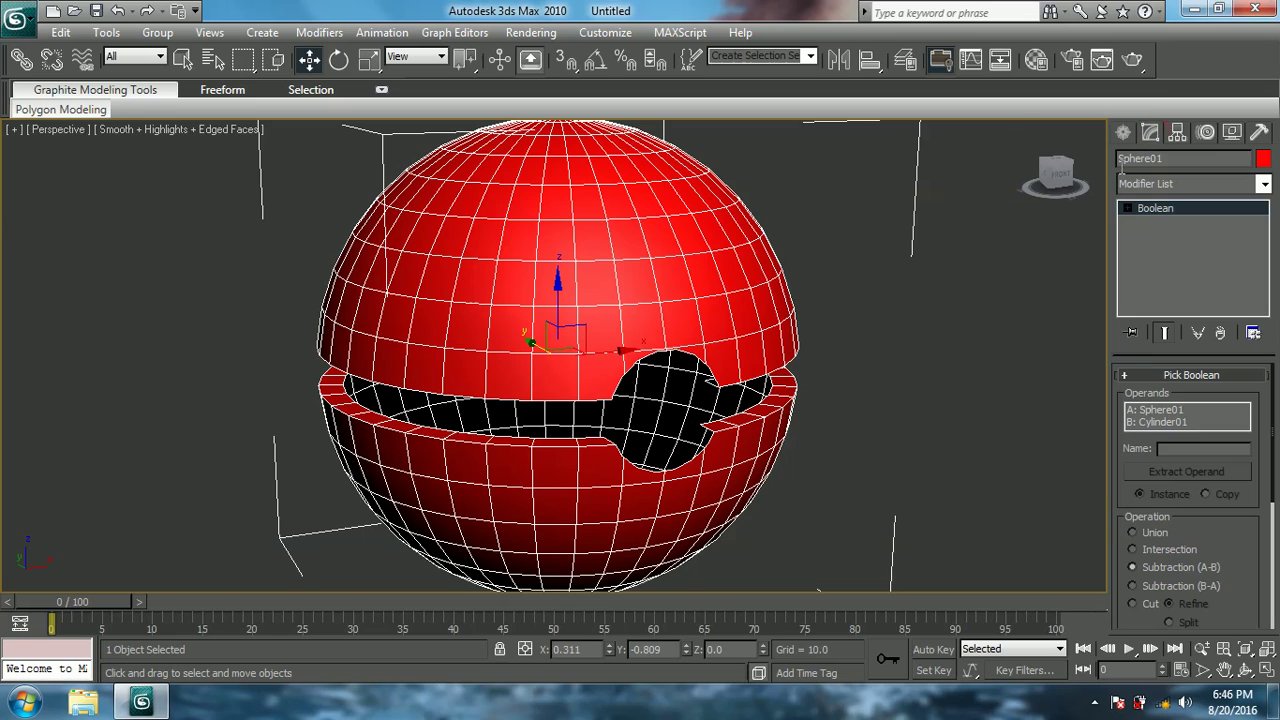
pyautogui.rightClick(738, 266)
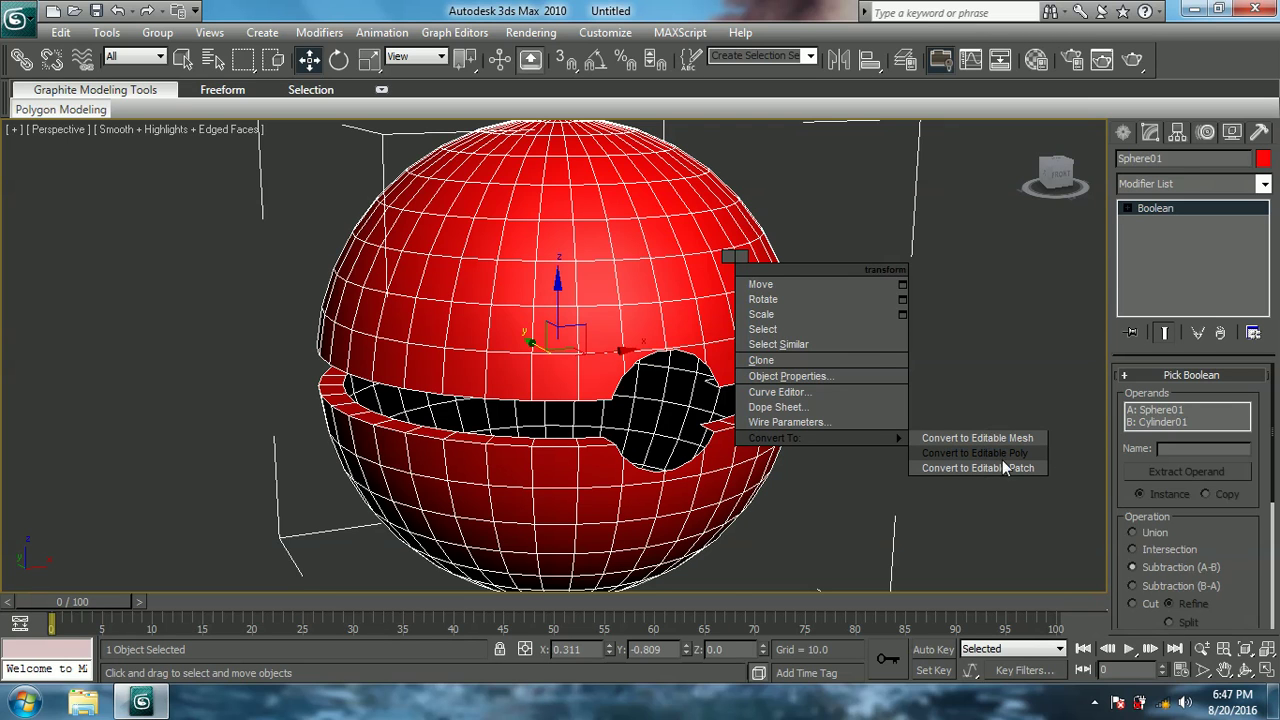
pyautogui.click(1003, 455)
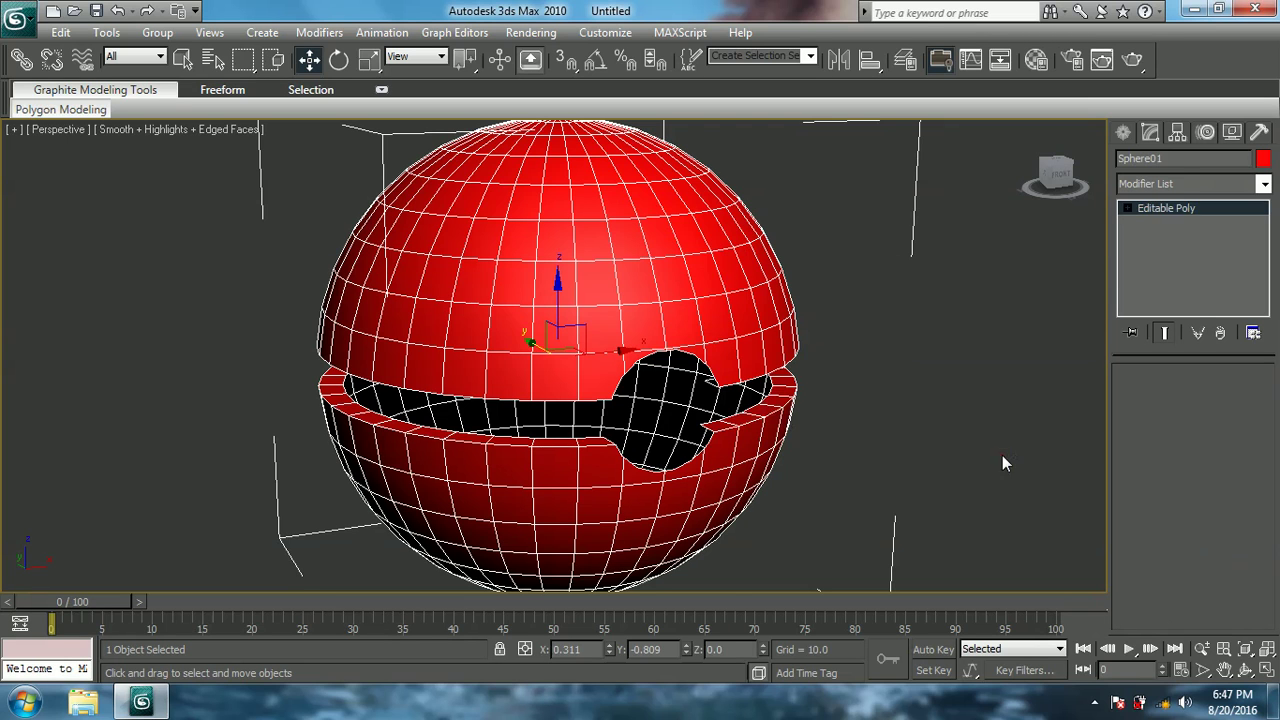
pyautogui.click(976, 274)
# Step: Create a standard-primitive sphere with a radius of about 37.9 at the red ball's center in the Top view
pyautogui.press('t')
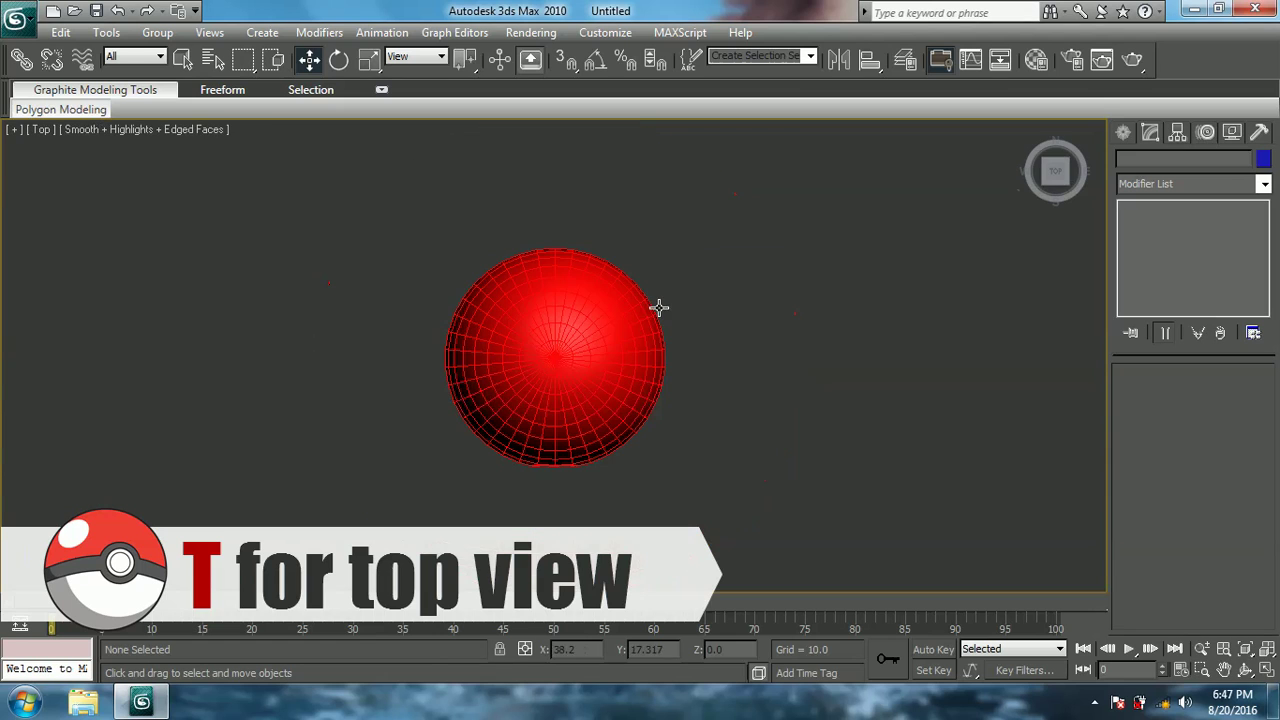
pyautogui.moveTo(248, 191); pyautogui.dragTo(251, 194, button='middle')
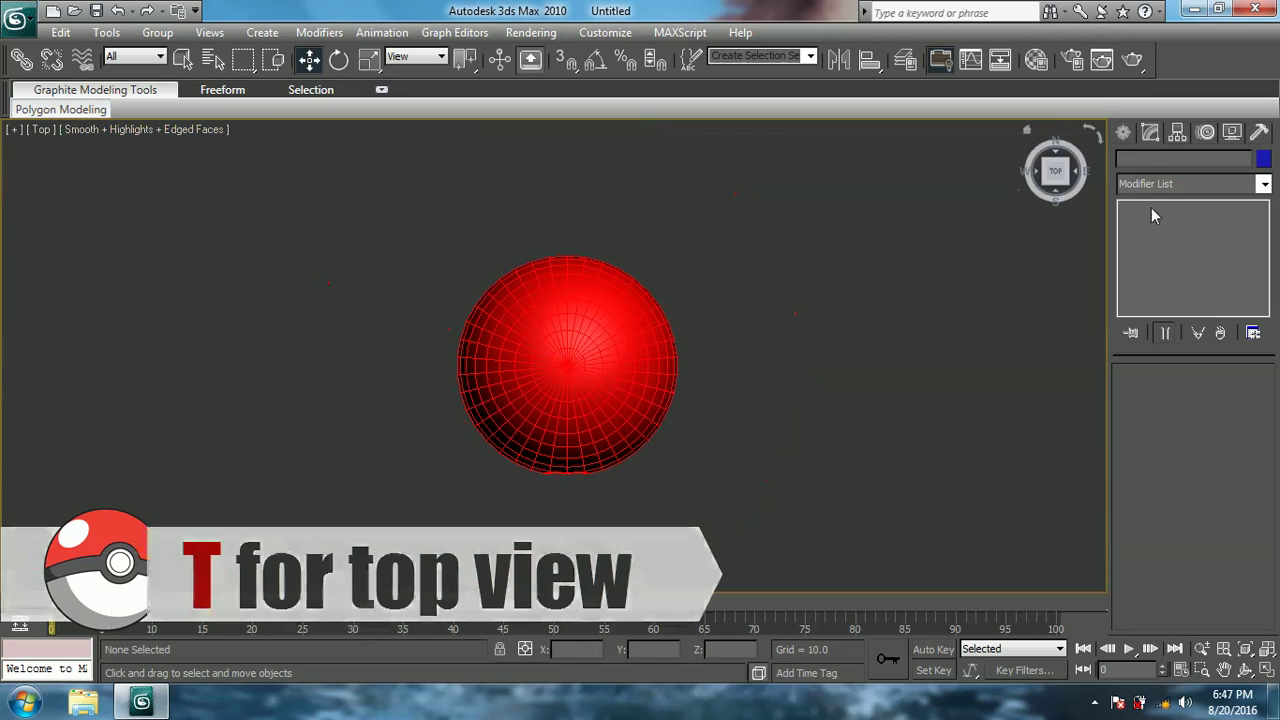
pyautogui.click(1122, 133)
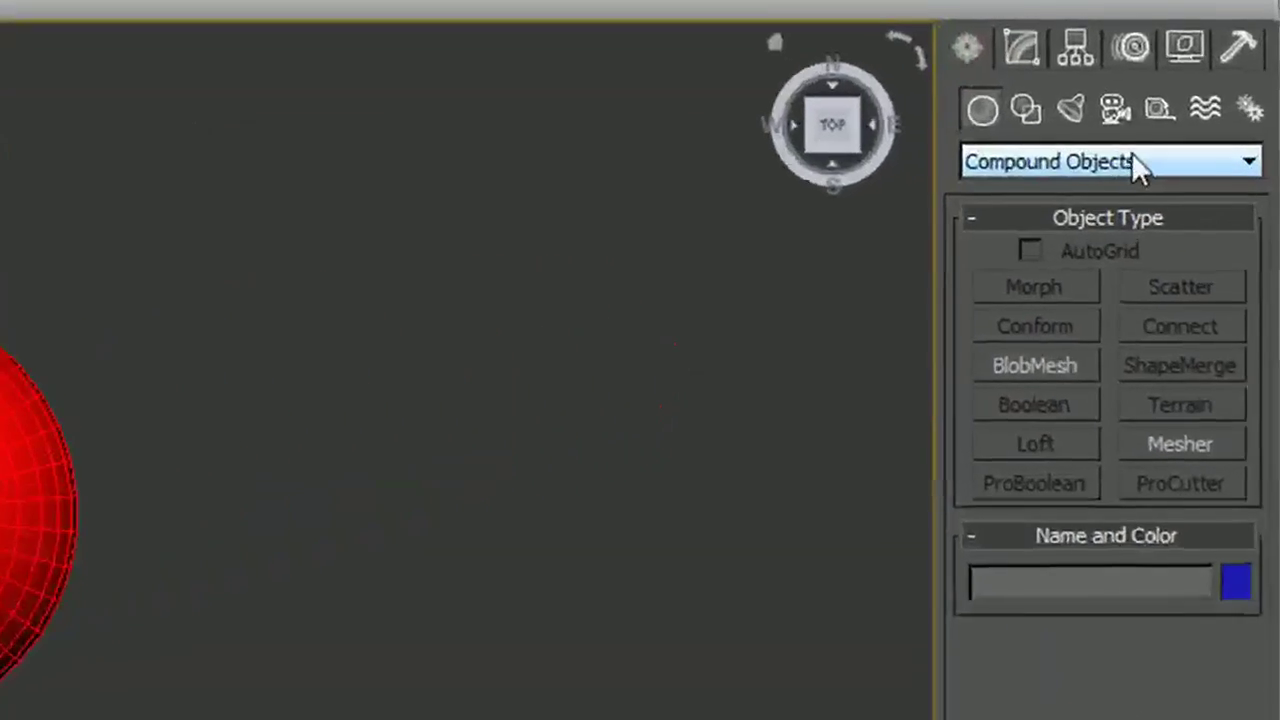
pyautogui.click(1200, 190)
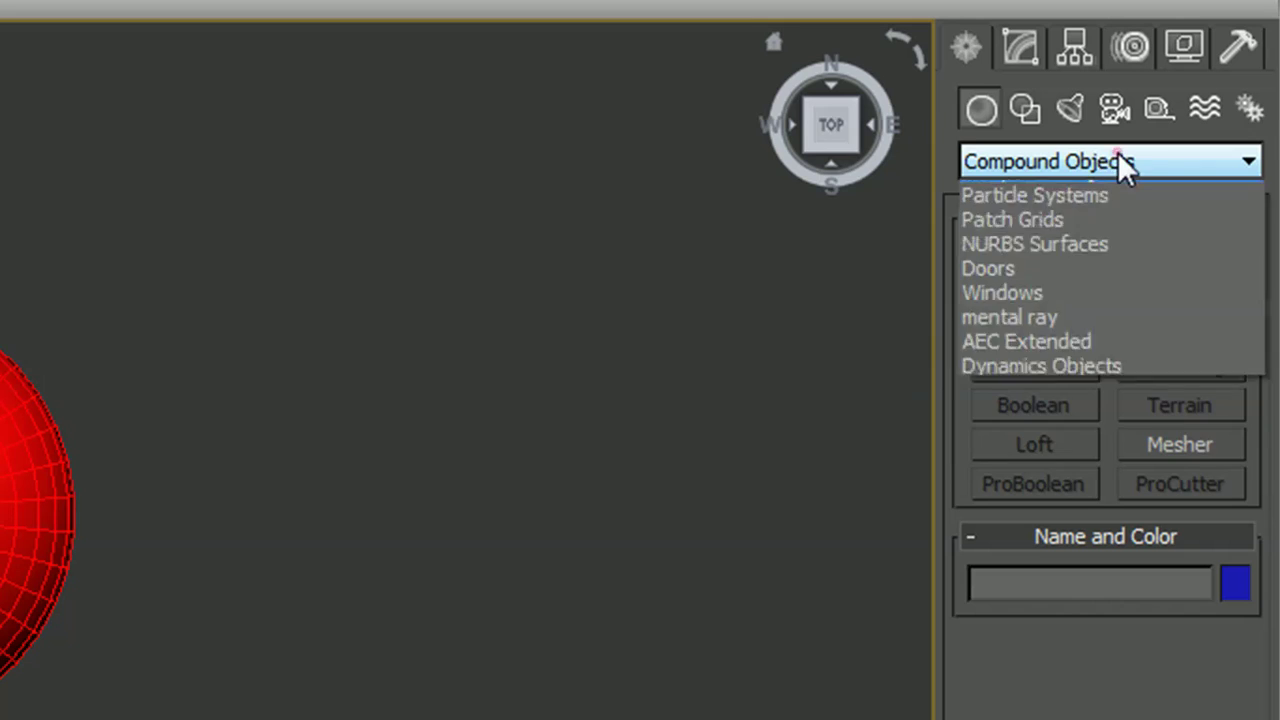
pyautogui.click(1112, 195)
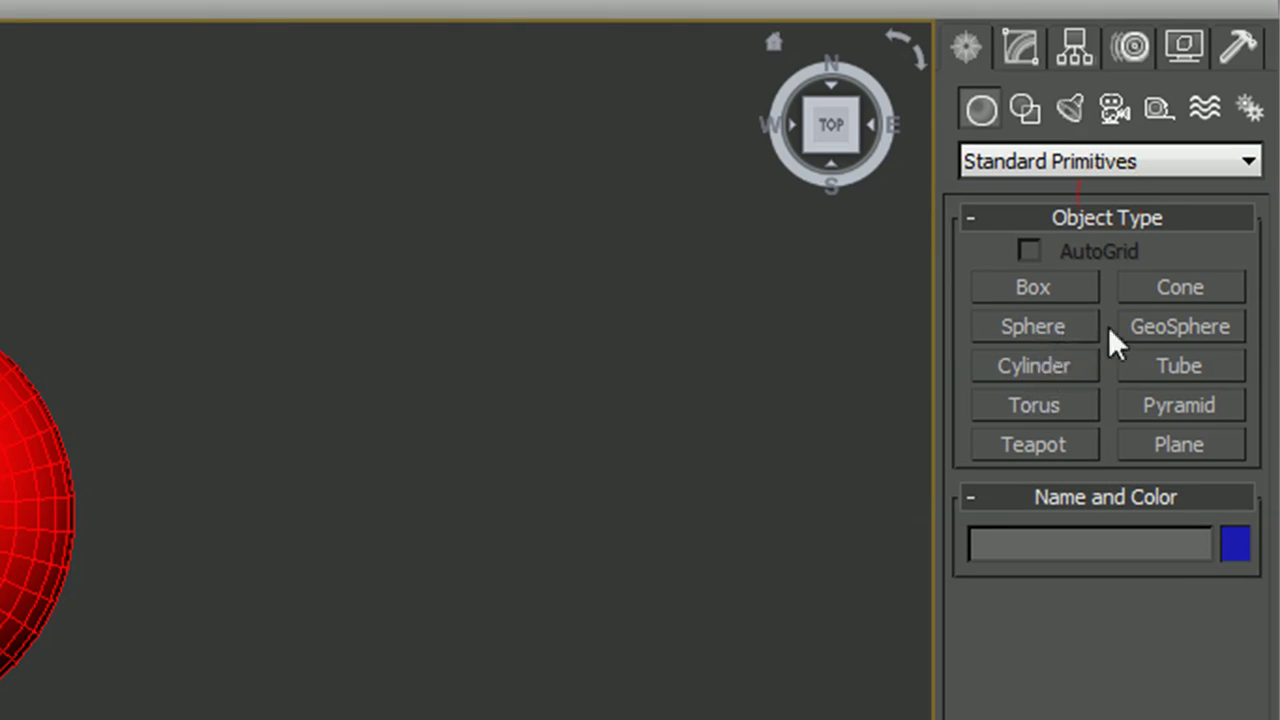
pyautogui.click(1072, 328)
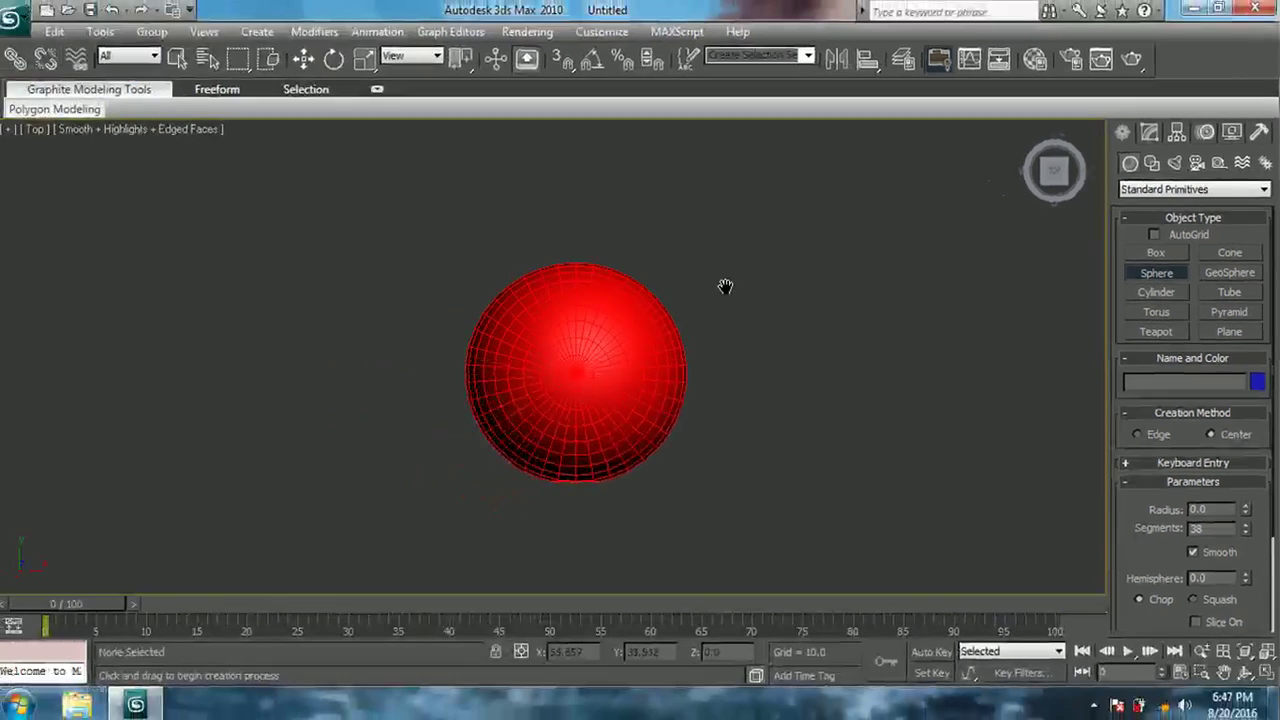
pyautogui.scroll(2, 720, 287)
pyautogui.moveTo(591, 375); pyautogui.dragTo(609, 520)
# Step: Reduce the inner sphere's radius to 36.046 so it sits recessed behind the equator gap
pyautogui.press('p')
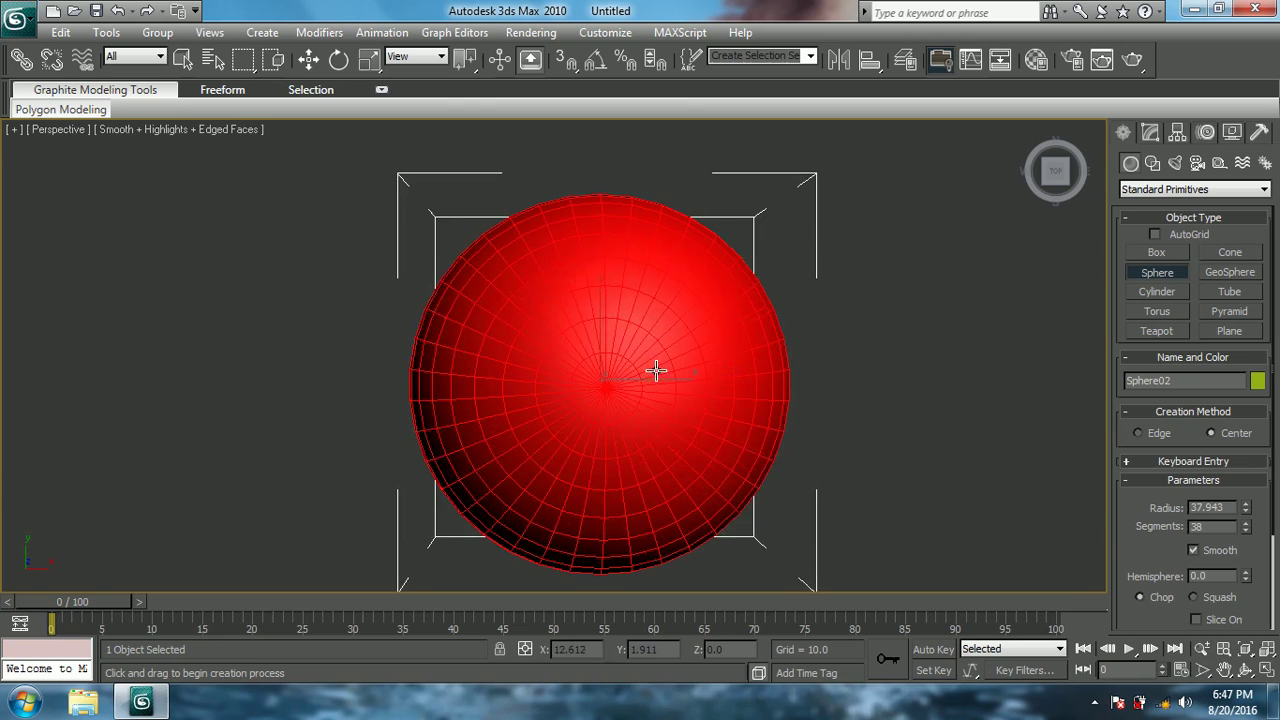
pyautogui.keyDown('alt'); pyautogui.moveTo(337, 289); pyautogui.dragTo(311, 211, button='middle'); pyautogui.keyUp('alt')
pyautogui.keyDown('alt'); pyautogui.moveTo(380, 349); pyautogui.dragTo(430, 325, button='middle'); pyautogui.keyUp('alt')
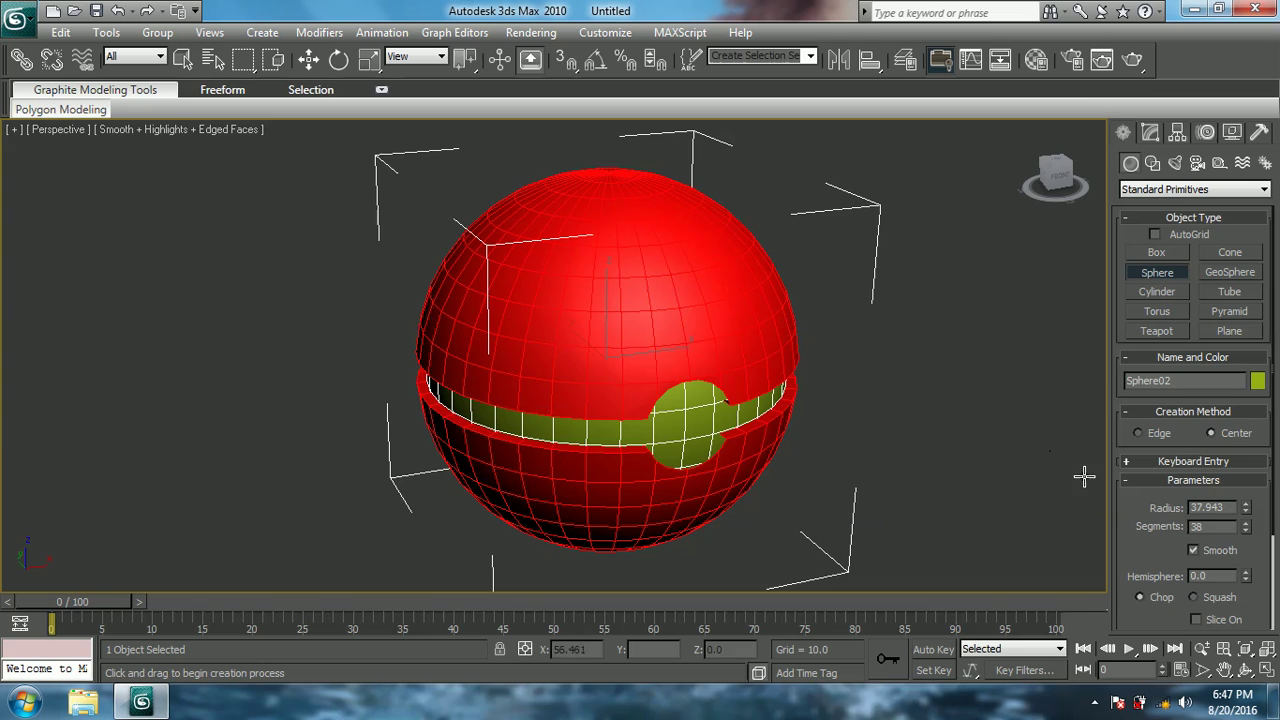
pyautogui.moveTo(1247, 512); pyautogui.dragTo(1246, 510)
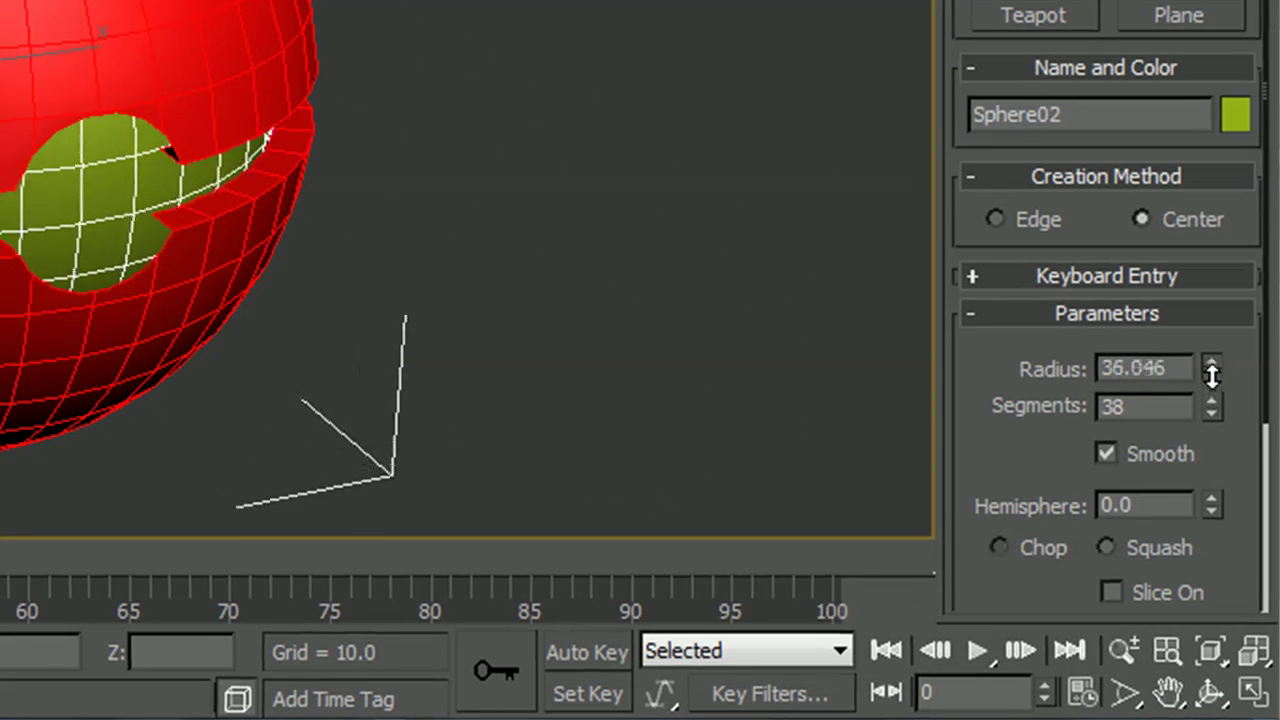
pyautogui.moveTo(1211, 374); pyautogui.dragTo(1210, 375)
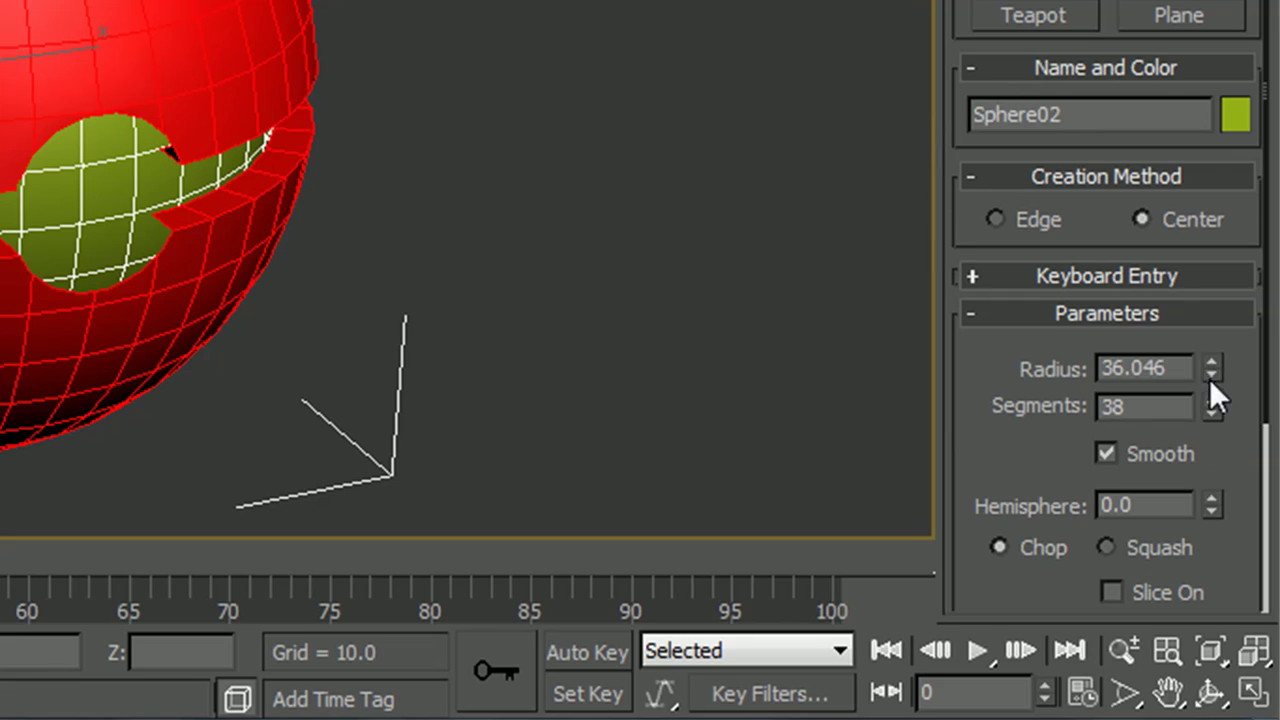
pyautogui.keyDown('alt'); pyautogui.moveTo(86, 120); pyautogui.dragTo(184, 160, button='middle'); pyautogui.keyUp('alt')
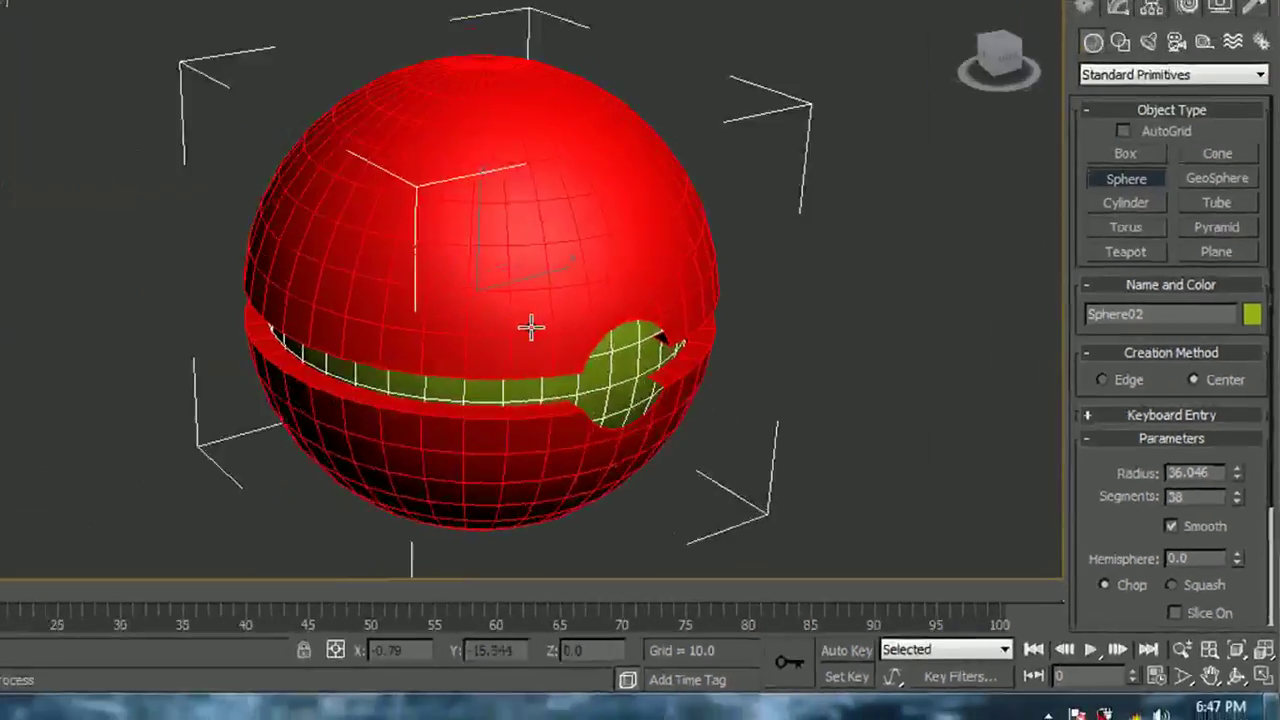
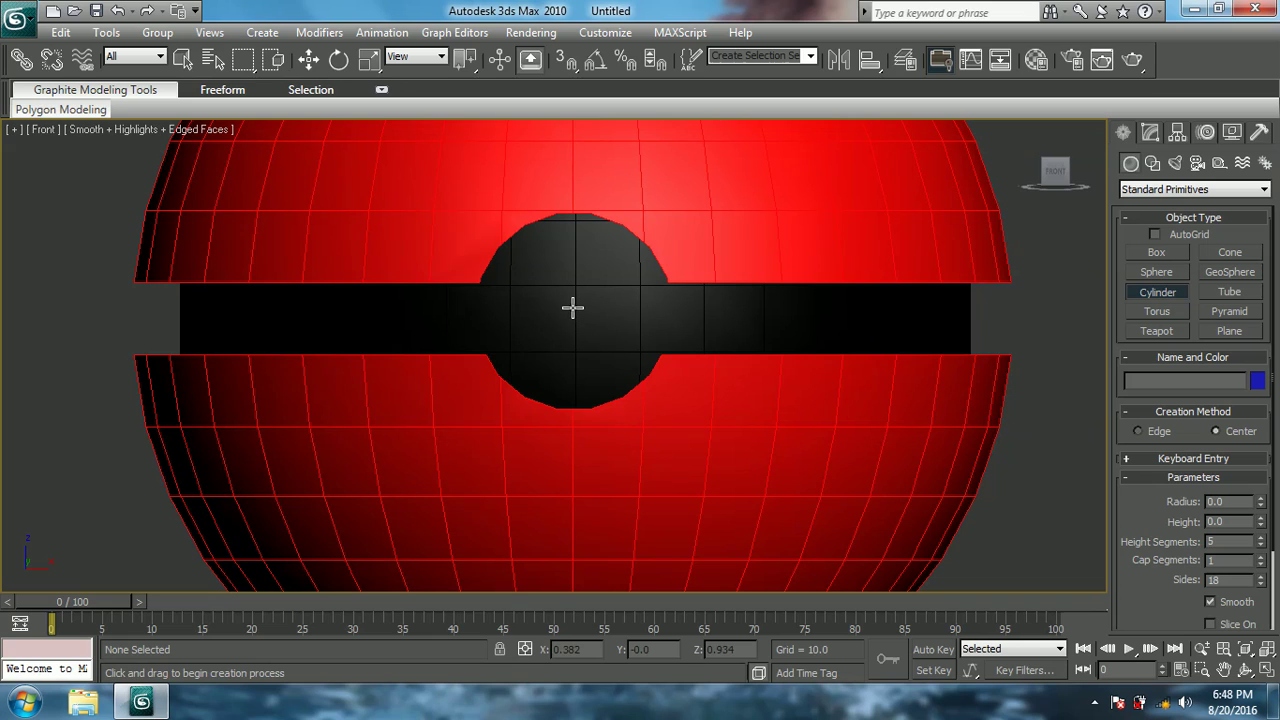
# Step: Create a cylinder with radius about 7.5 and height about 35.4 inside the circular opening, and move it forward along Y
pyautogui.moveTo(573, 307); pyautogui.dragTo(583, 392)
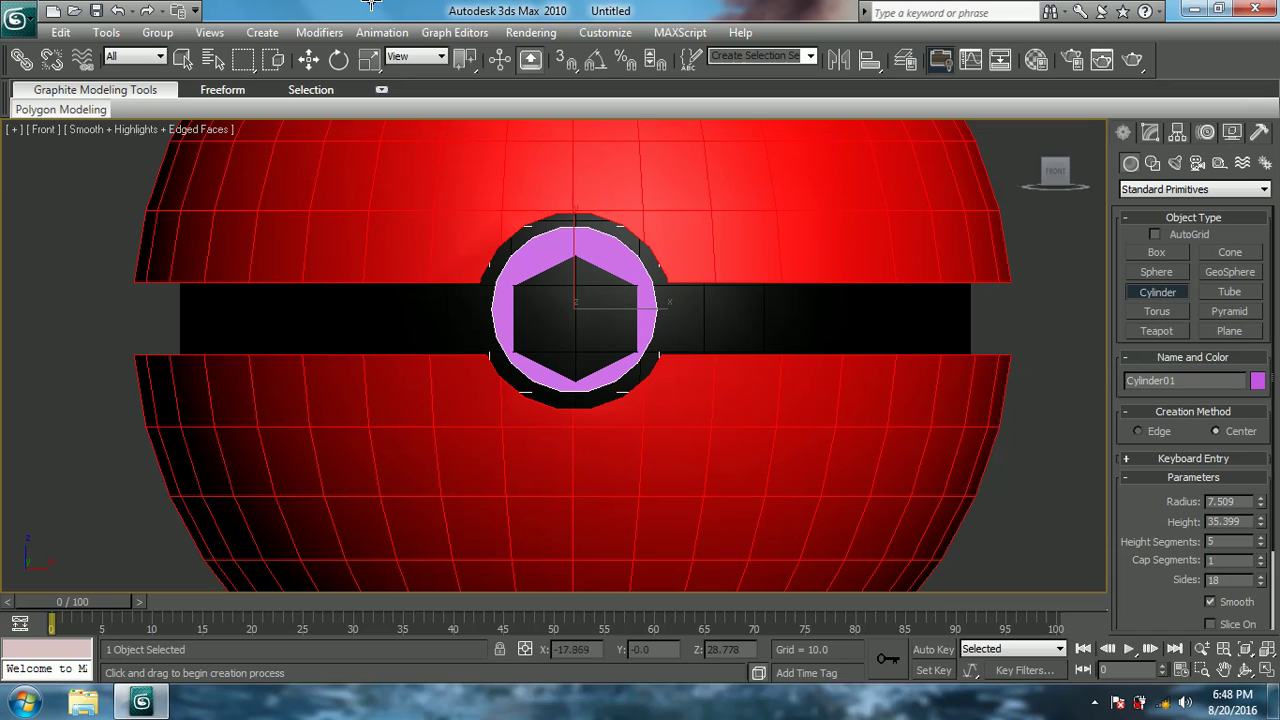
pyautogui.click(308, 59)
pyautogui.press('p')
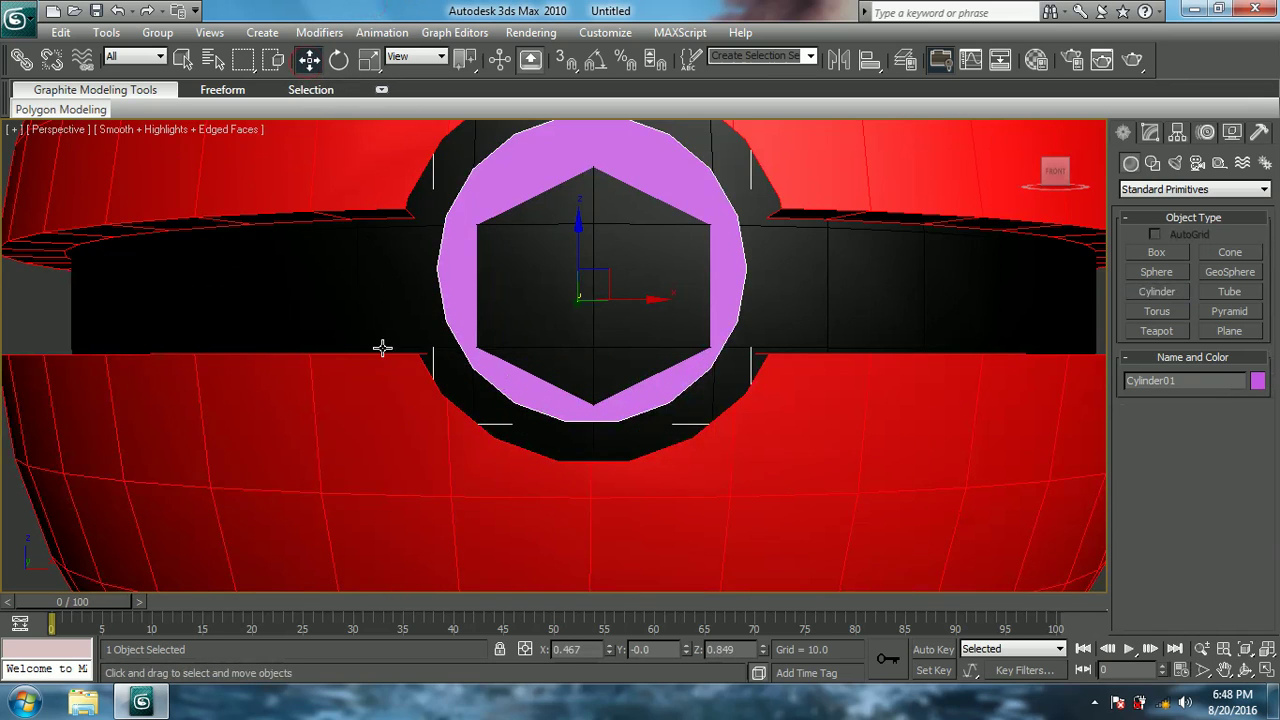
pyautogui.scroll(-6, 363, 414)
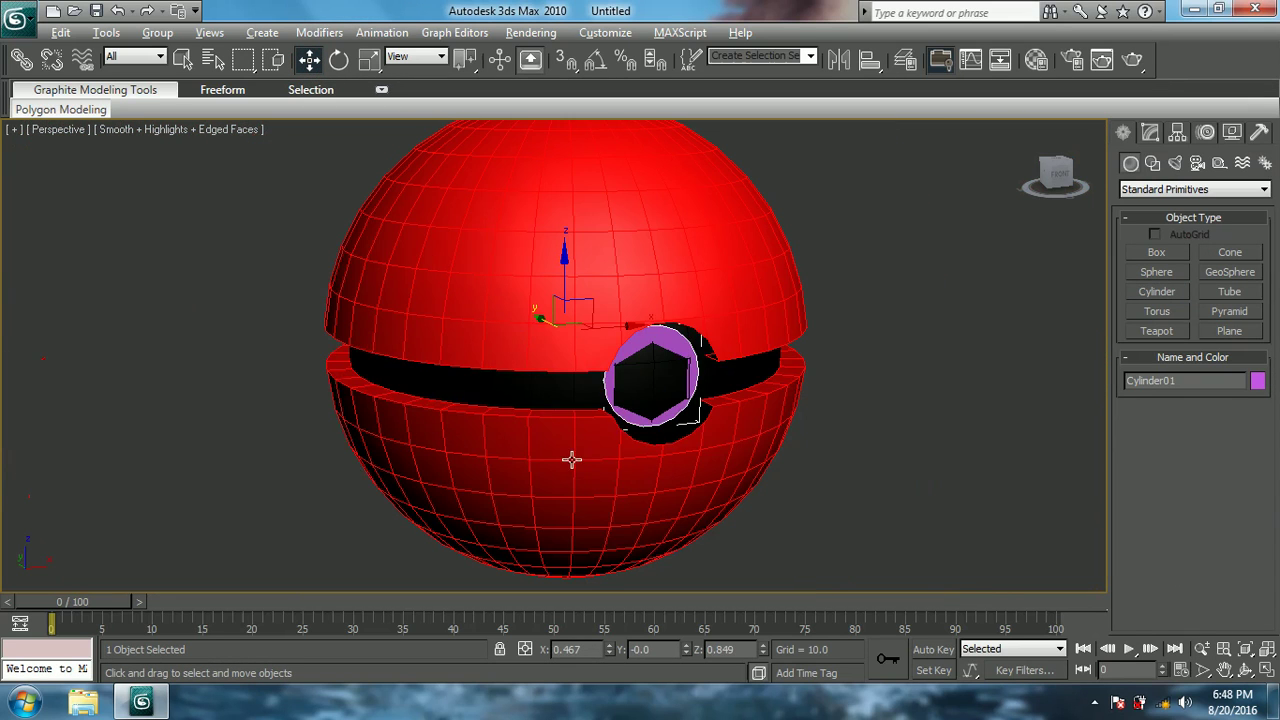
pyautogui.keyDown('alt'); pyautogui.moveTo(572, 459); pyautogui.dragTo(498, 318, button='middle'); pyautogui.keyUp('alt')
pyautogui.moveTo(532, 316); pyautogui.dragTo(544, 330)
pyautogui.click(914, 330)
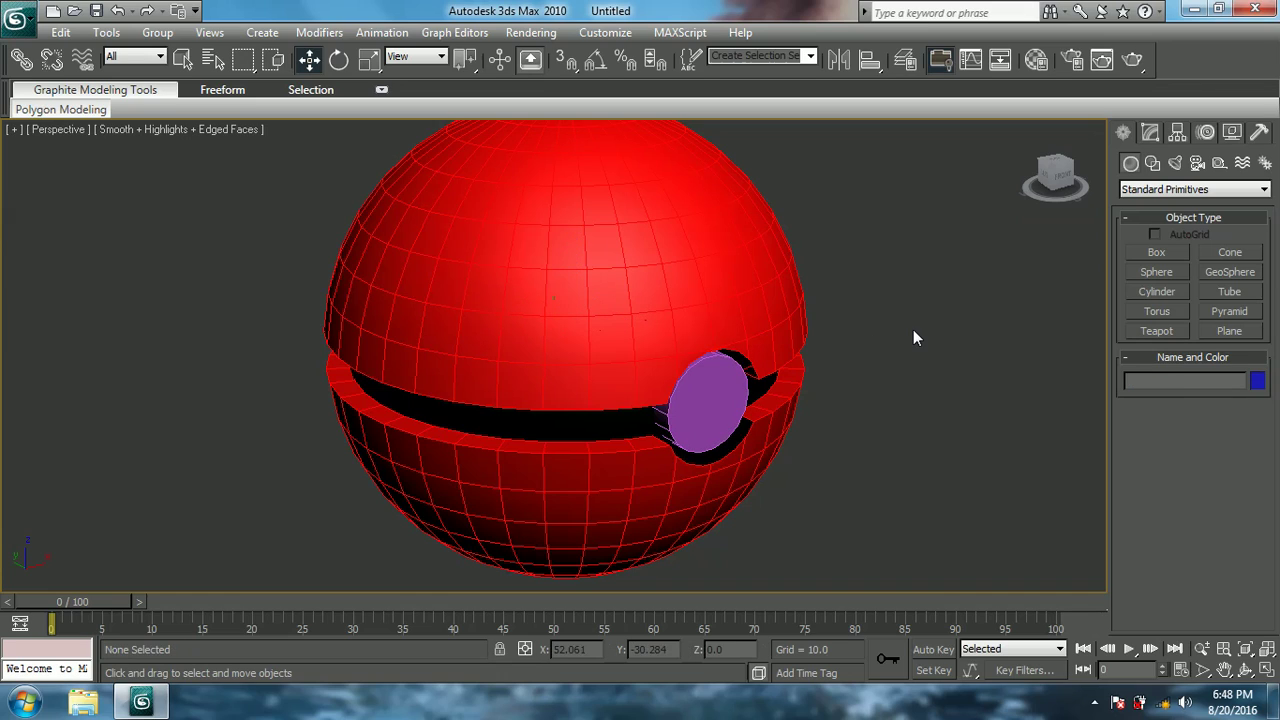
# Step: Reposition the red outer sphere to X 0.158 and Y 0
pyautogui.click(546, 380)
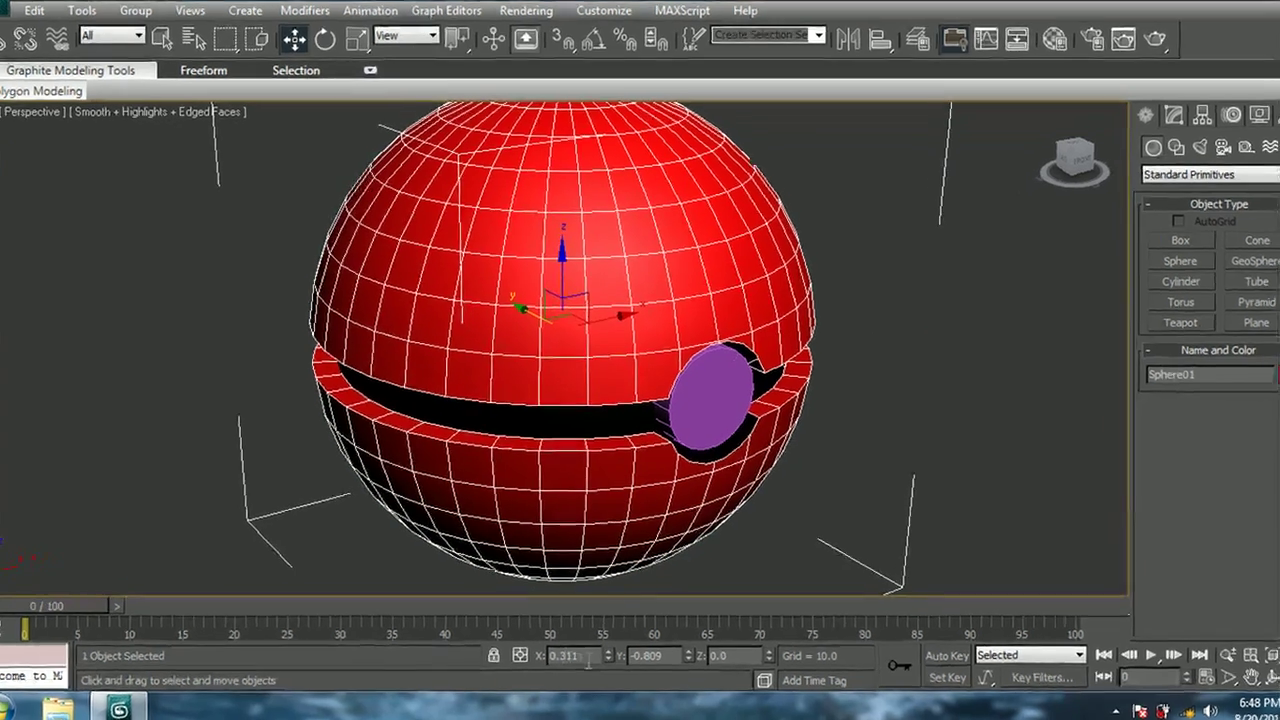
pyautogui.doubleClick(575, 650)
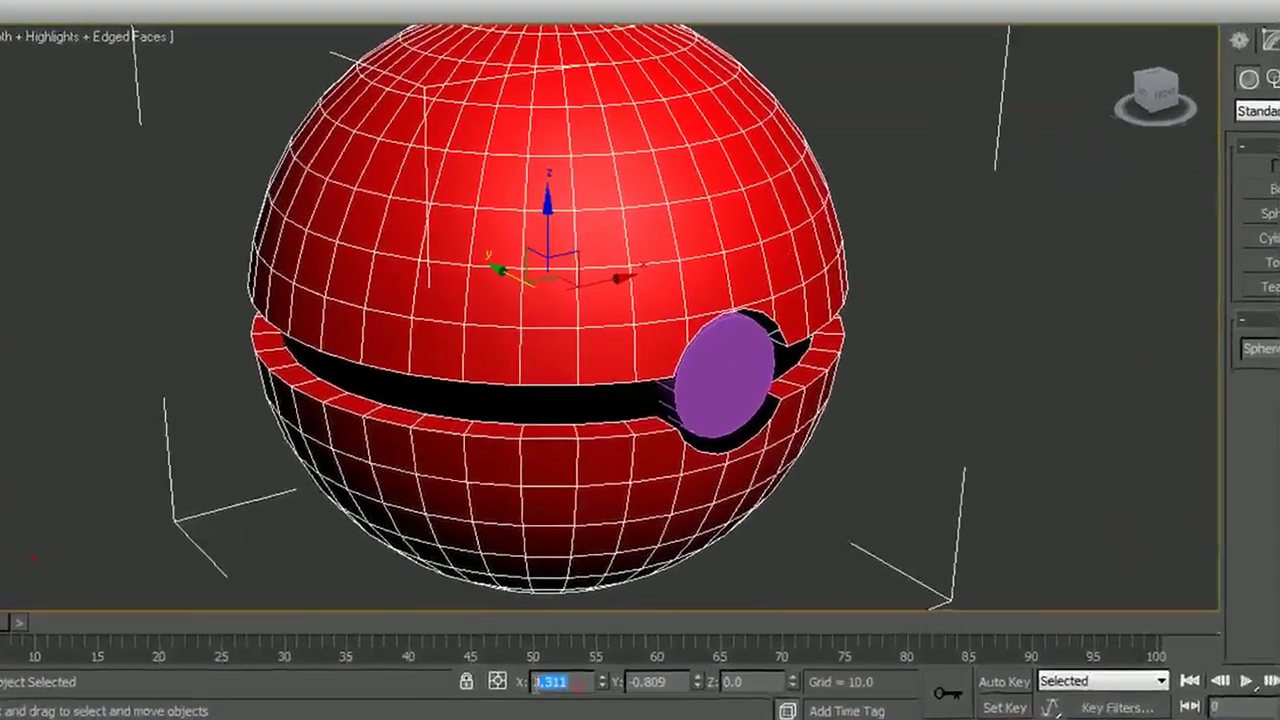
pyautogui.moveTo(601, 686); pyautogui.dragTo(604, 690)
pyautogui.doubleClick(672, 685)
pyautogui.write('0')
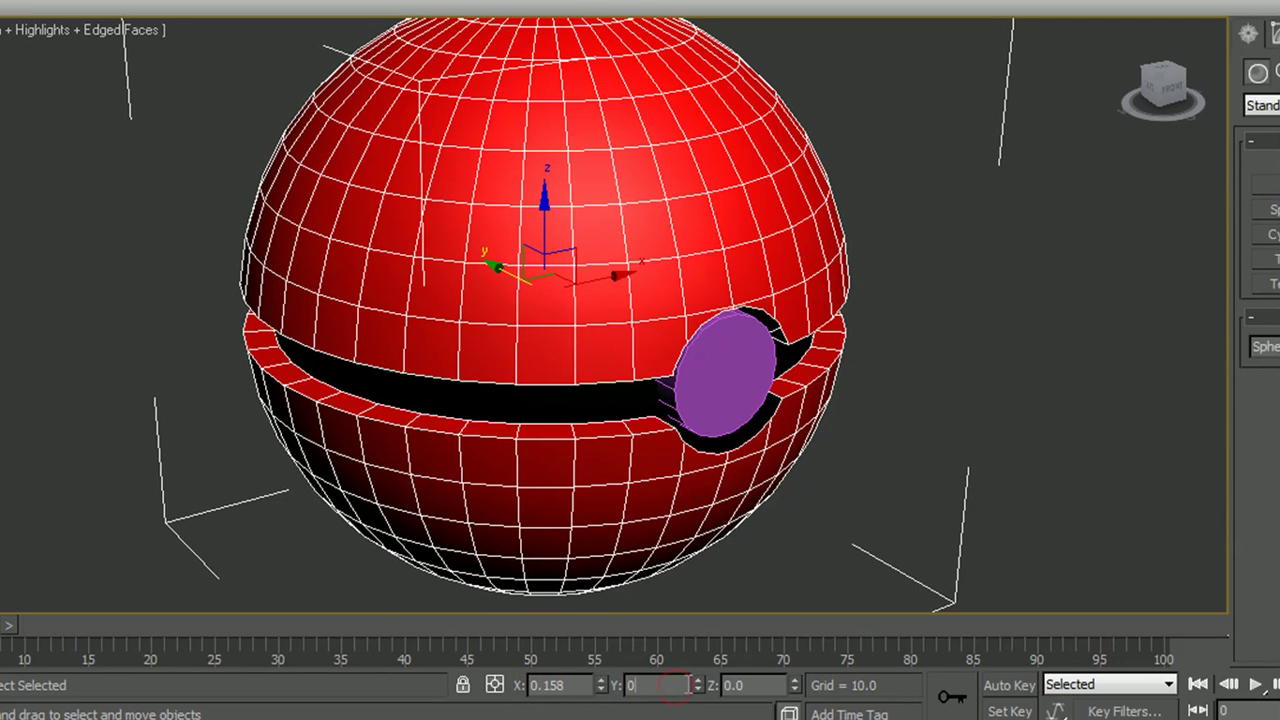
pyautogui.click(893, 490)
# Step: Center the inner black sphere by setting its X and Y positions to 0
pyautogui.click(586, 396)
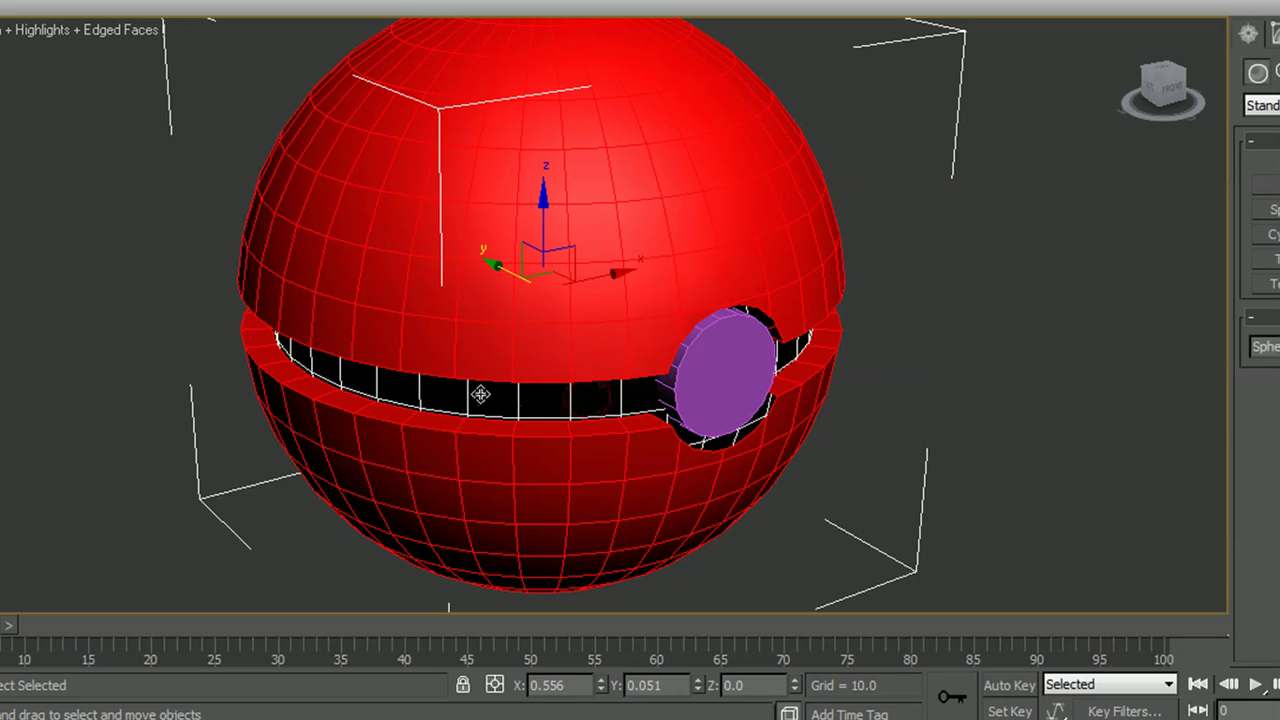
pyautogui.doubleClick(556, 685)
pyautogui.write('0')
pyautogui.doubleClick(645, 686)
pyautogui.write('0')
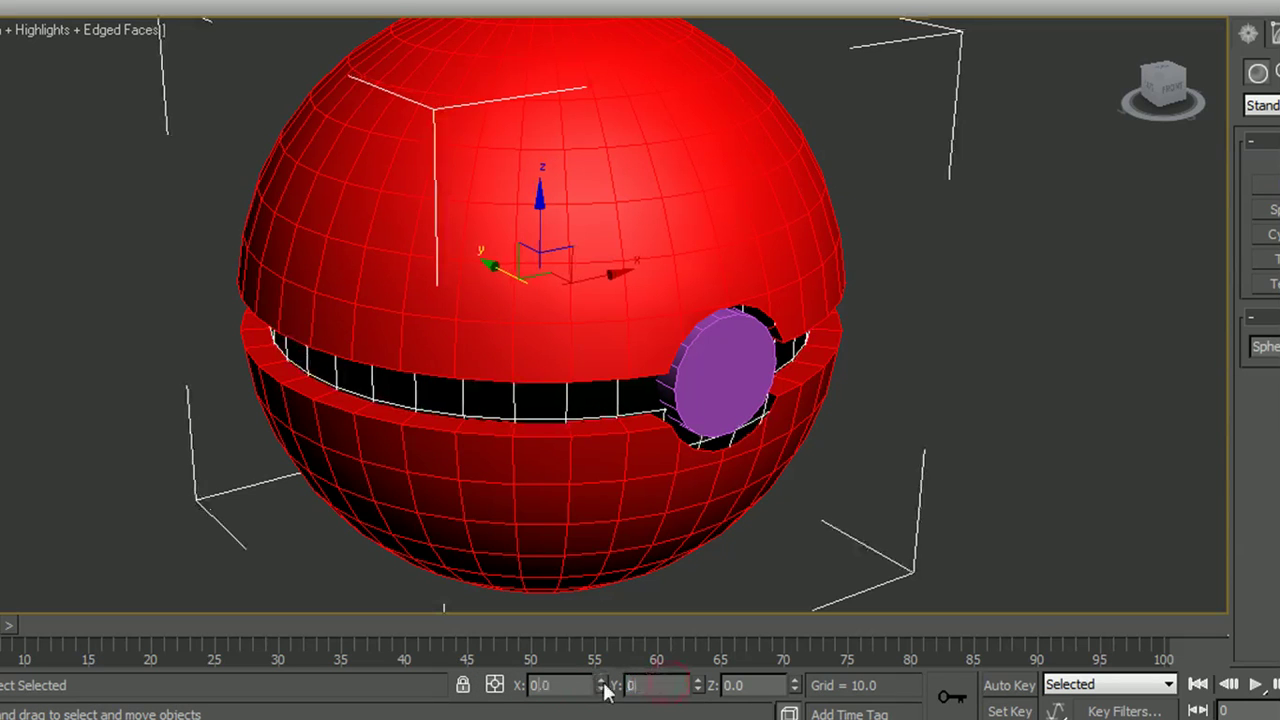
pyautogui.click(823, 570)
# Step: Set the button cylinder's X position to 0 and nudge it forward along Y to about -3.413
pyautogui.click(754, 388)
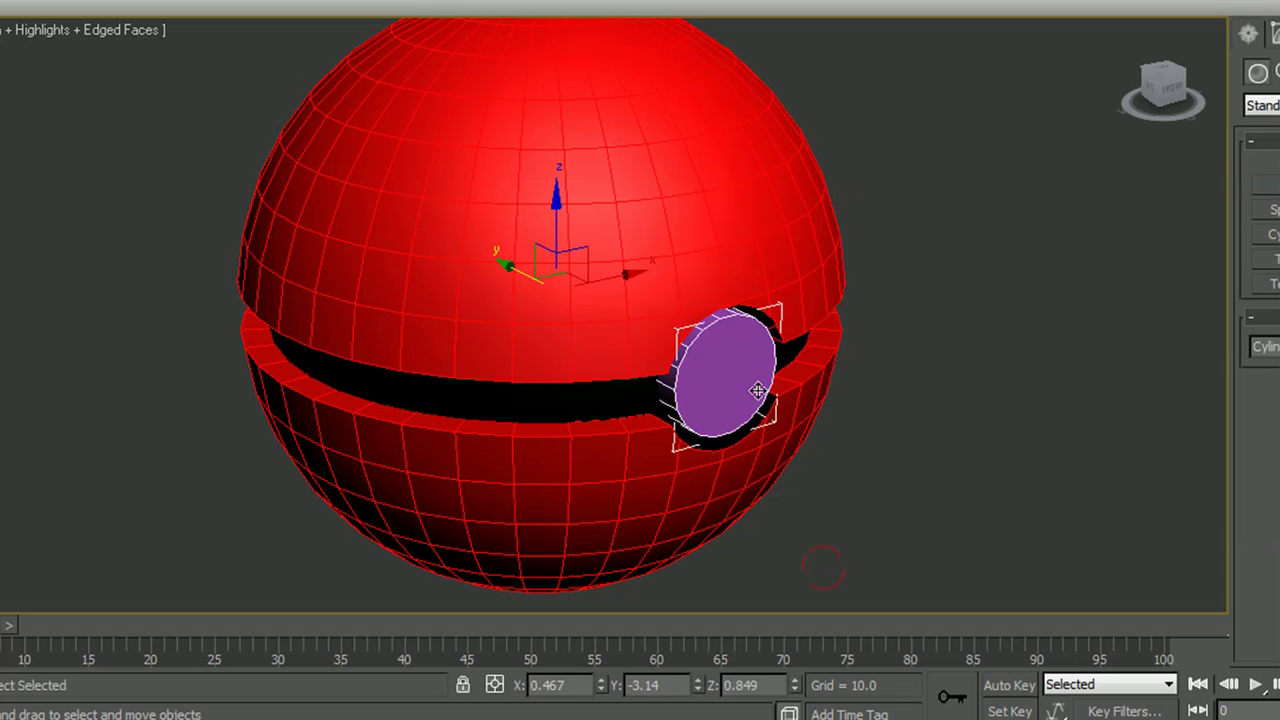
pyautogui.doubleClick(555, 685)
pyautogui.click(841, 520)
pyautogui.keyDown('alt'); pyautogui.moveTo(811, 517); pyautogui.dragTo(861, 493, button='middle'); pyautogui.keyUp('alt')
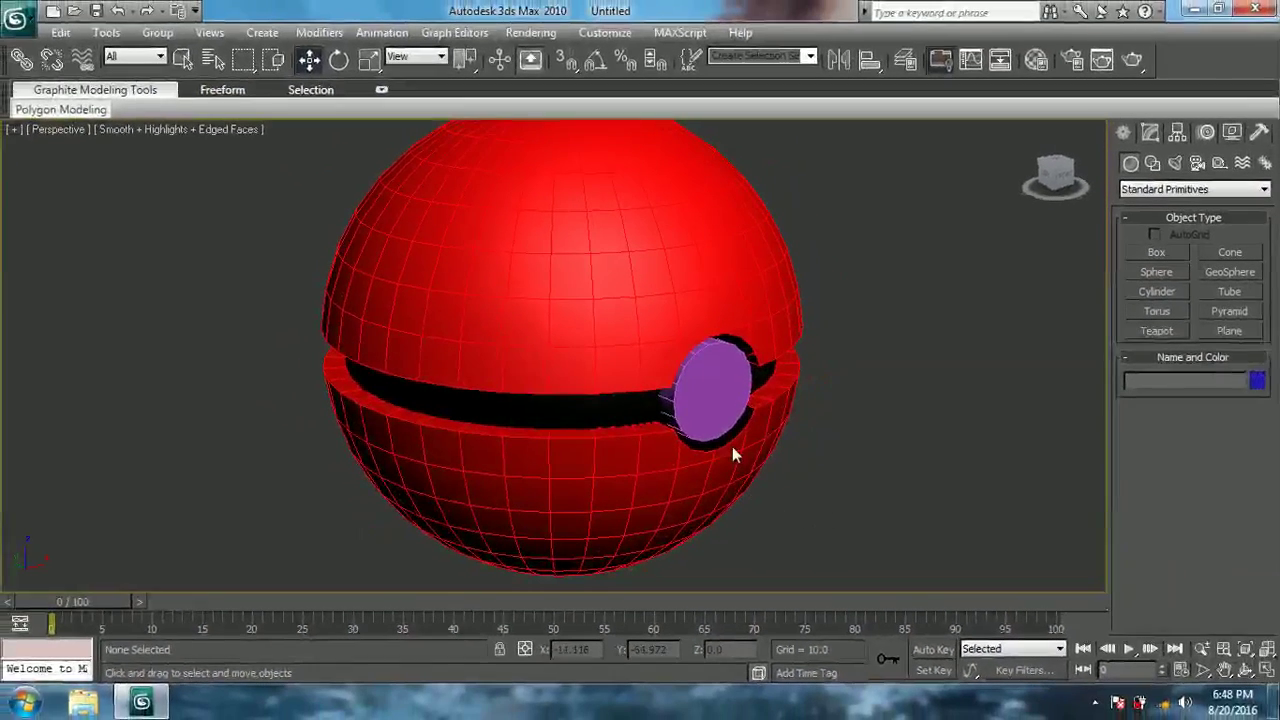
pyautogui.click(747, 370)
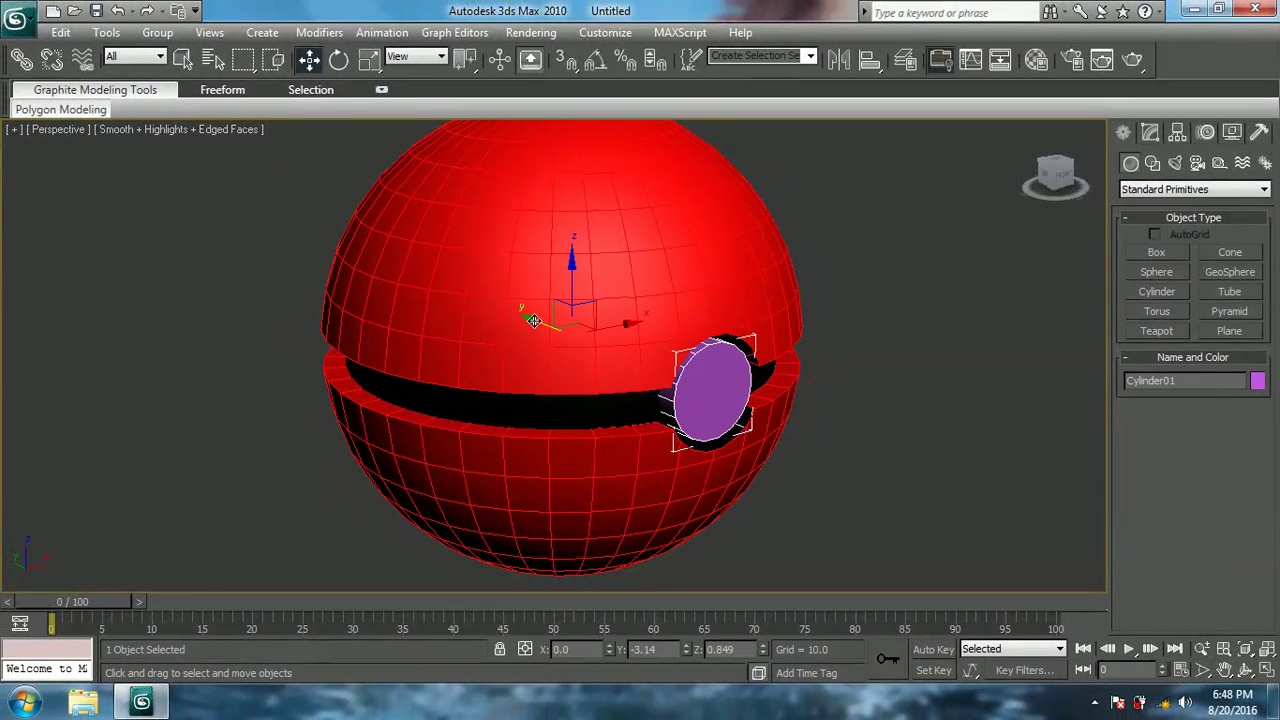
pyautogui.moveTo(536, 321); pyautogui.dragTo(535, 325)
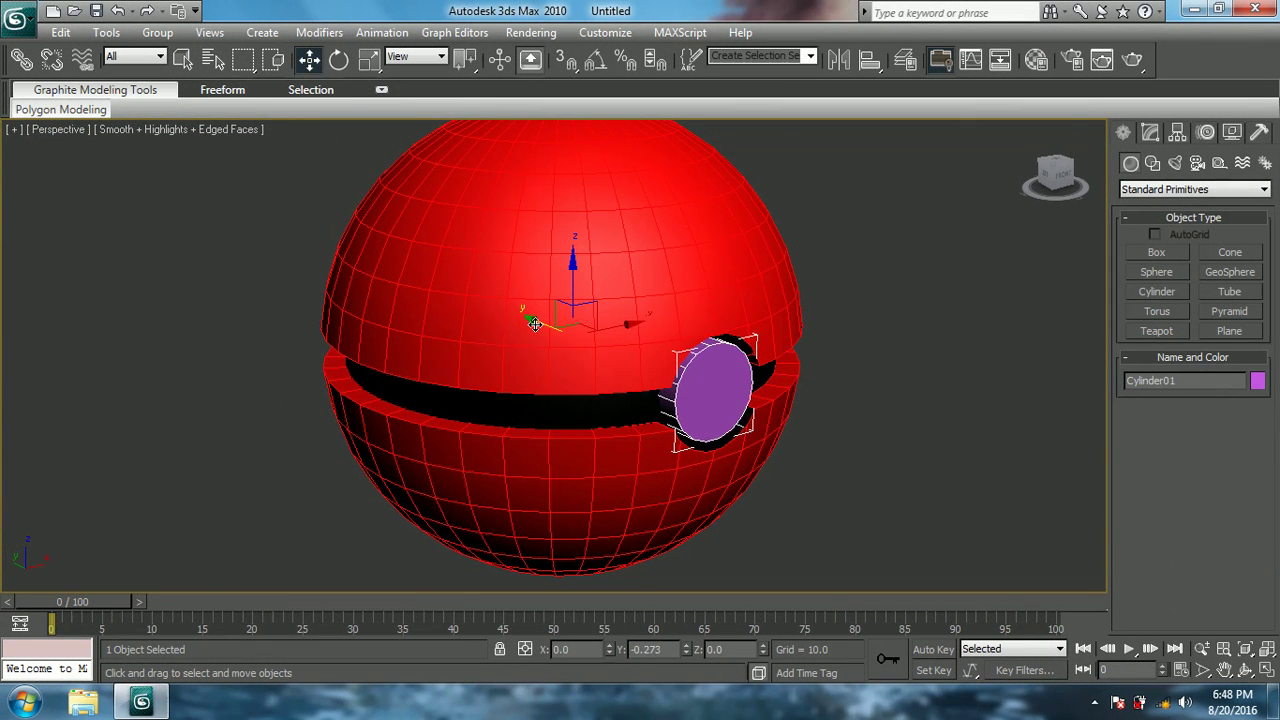
# Step: Change the button cylinder's object color to white
pyautogui.click(1257, 381)
pyautogui.click(807, 393)
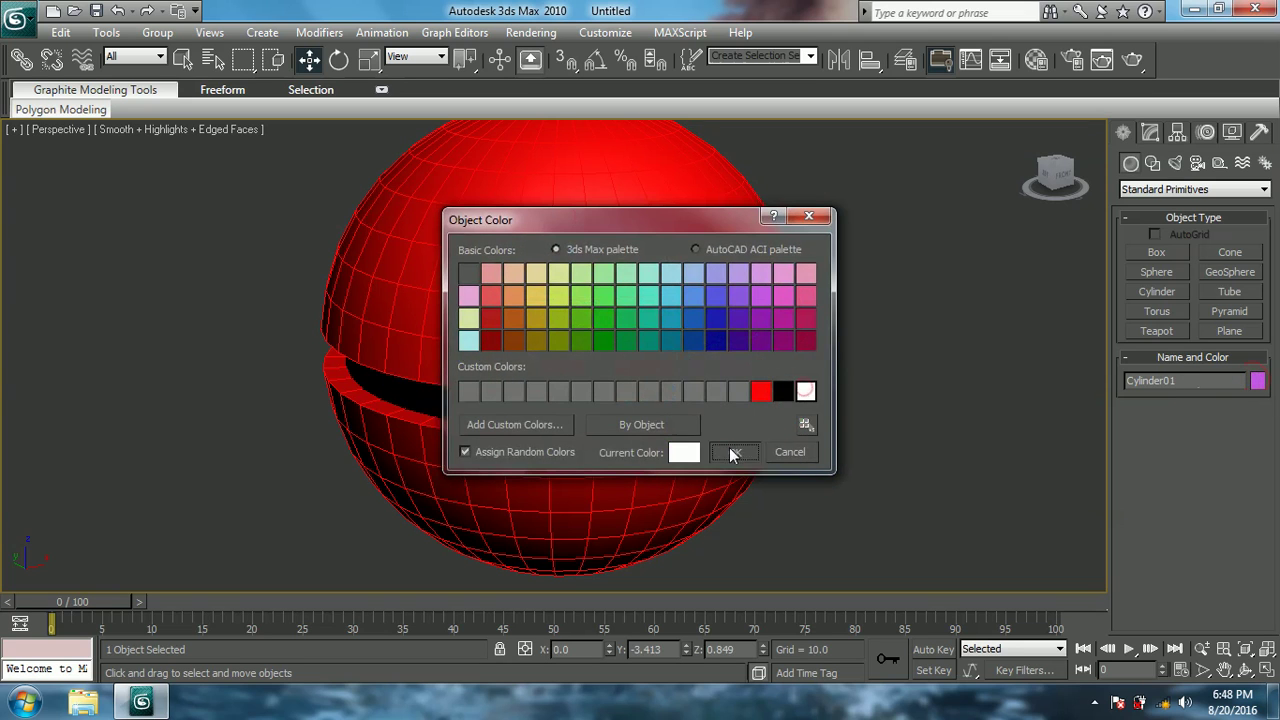
pyautogui.click(733, 451)
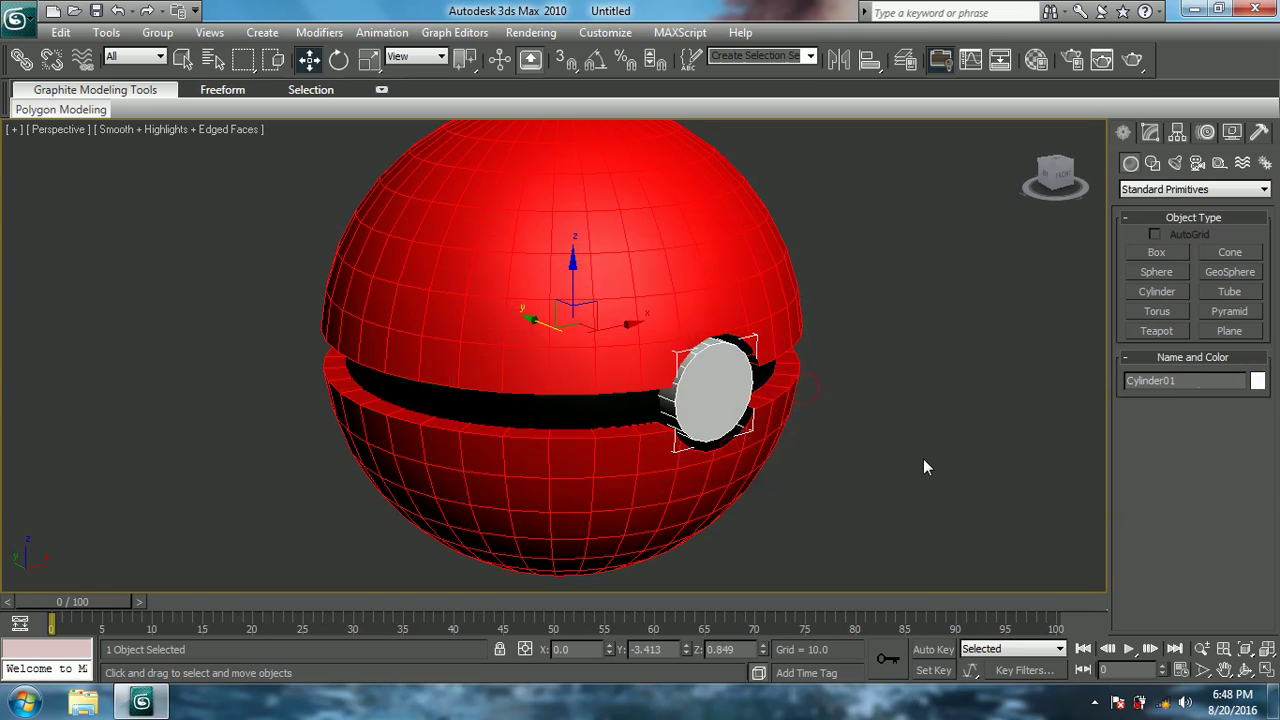
# Step: Set the button cylinder's radius to 7.584 and its height segments to 7
pyautogui.click(1174, 134)
pyautogui.click(1150, 132)
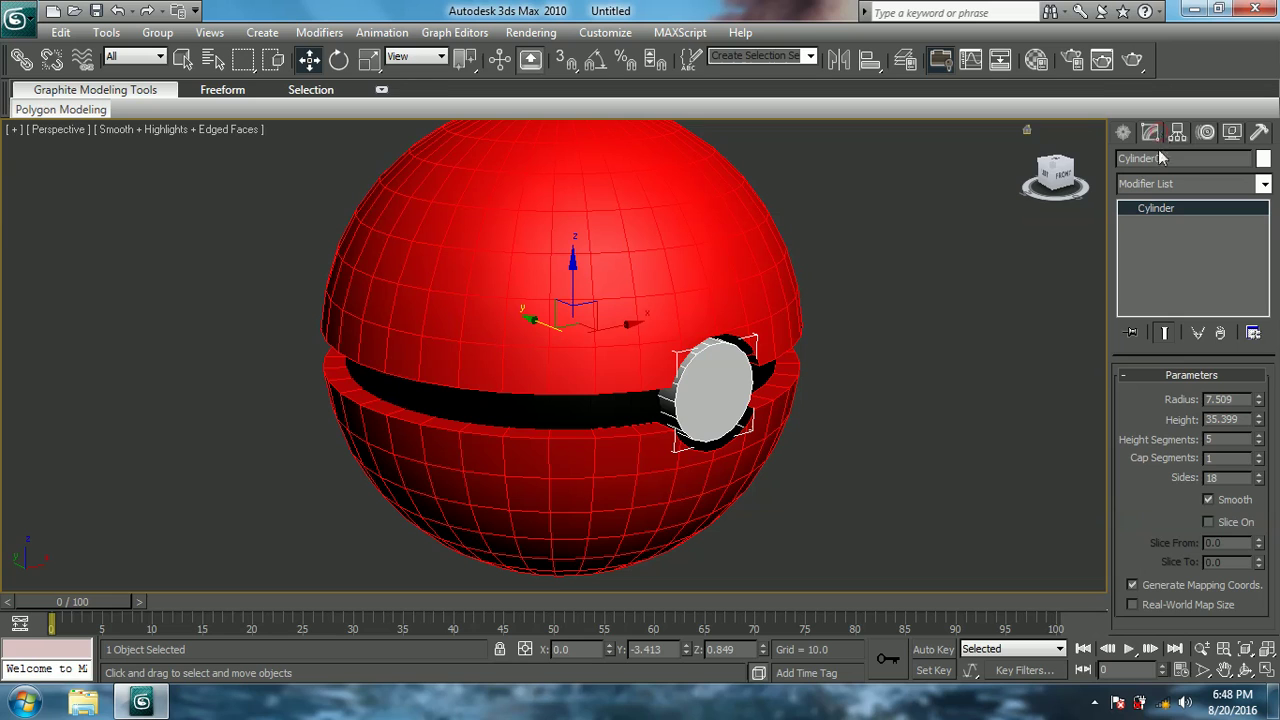
pyautogui.rightClick(705, 387)
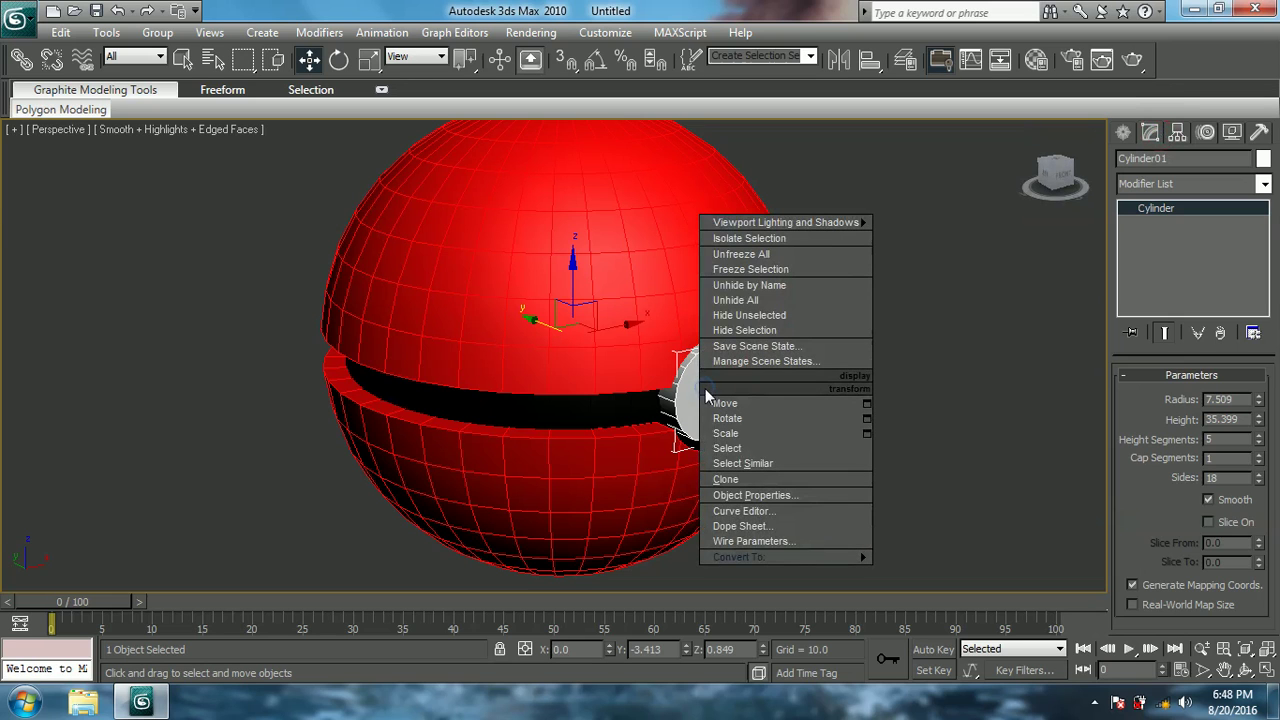
pyautogui.click(1262, 402)
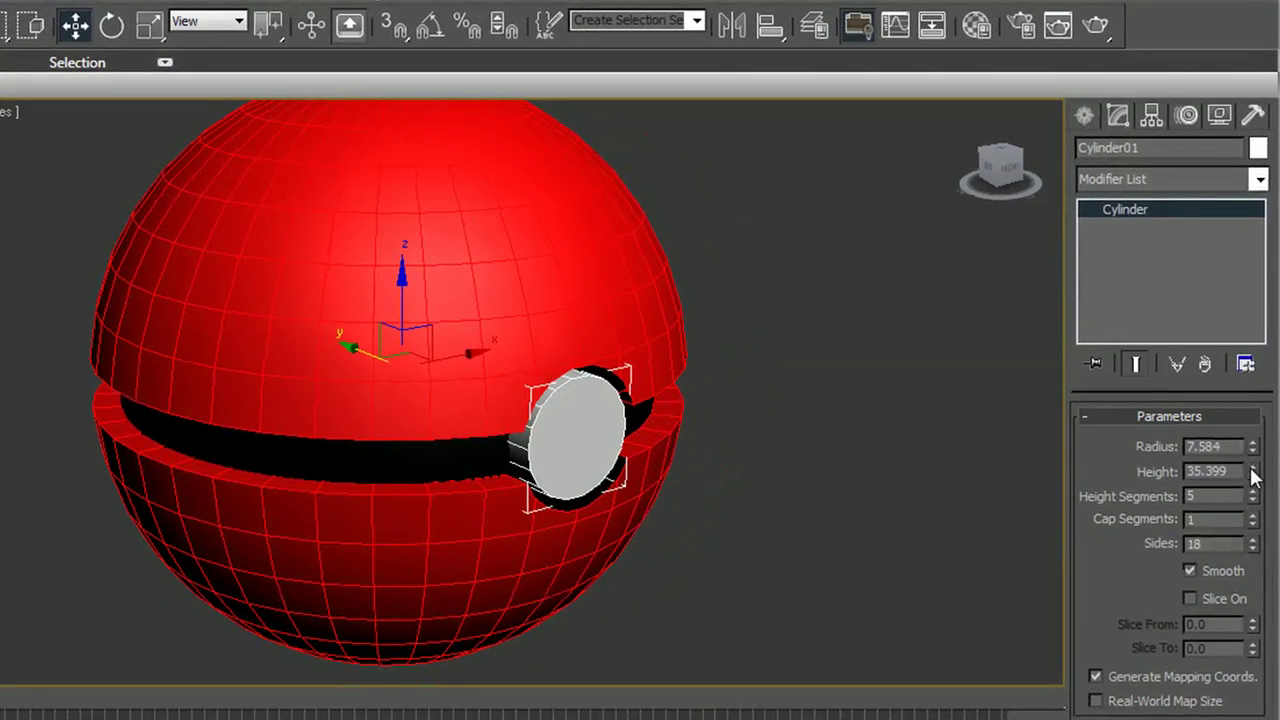
pyautogui.moveTo(1252, 472); pyautogui.dragTo(1249, 517)
# Step: Convert the button cylinder to an Editable Poly
pyautogui.rightClick(588, 440)
pyautogui.moveTo(763, 657)
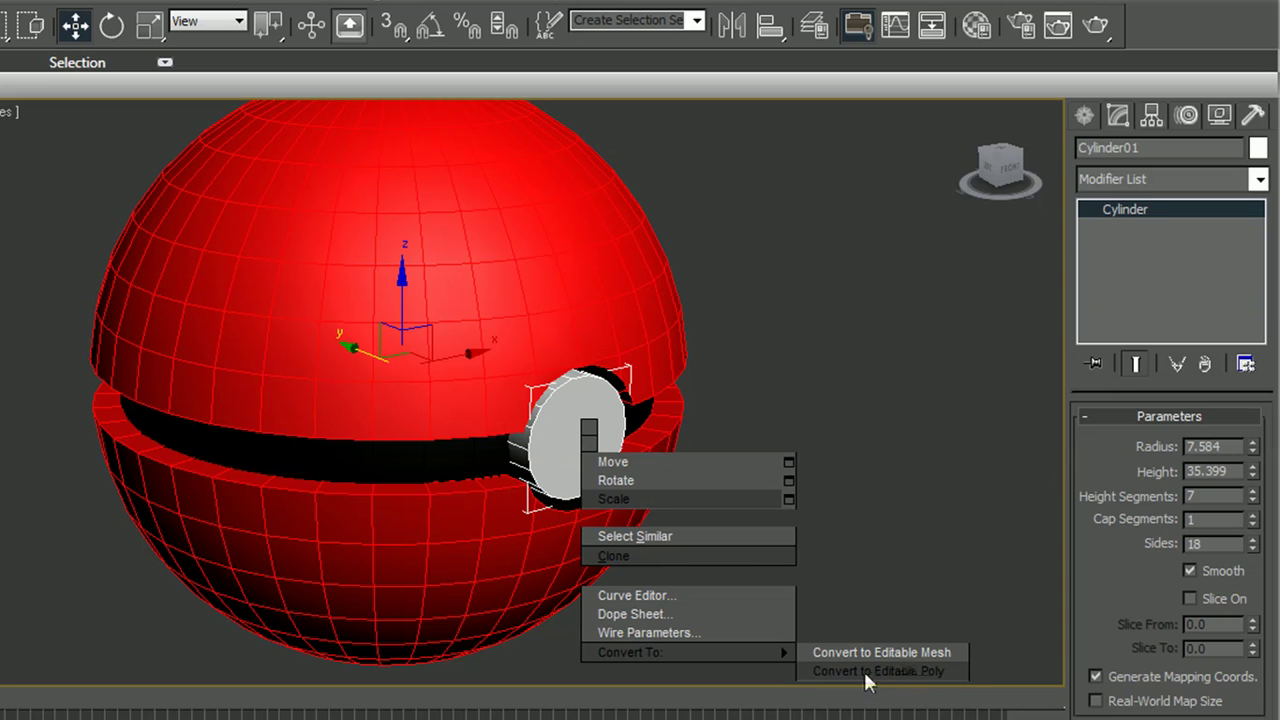
pyautogui.click(924, 673)
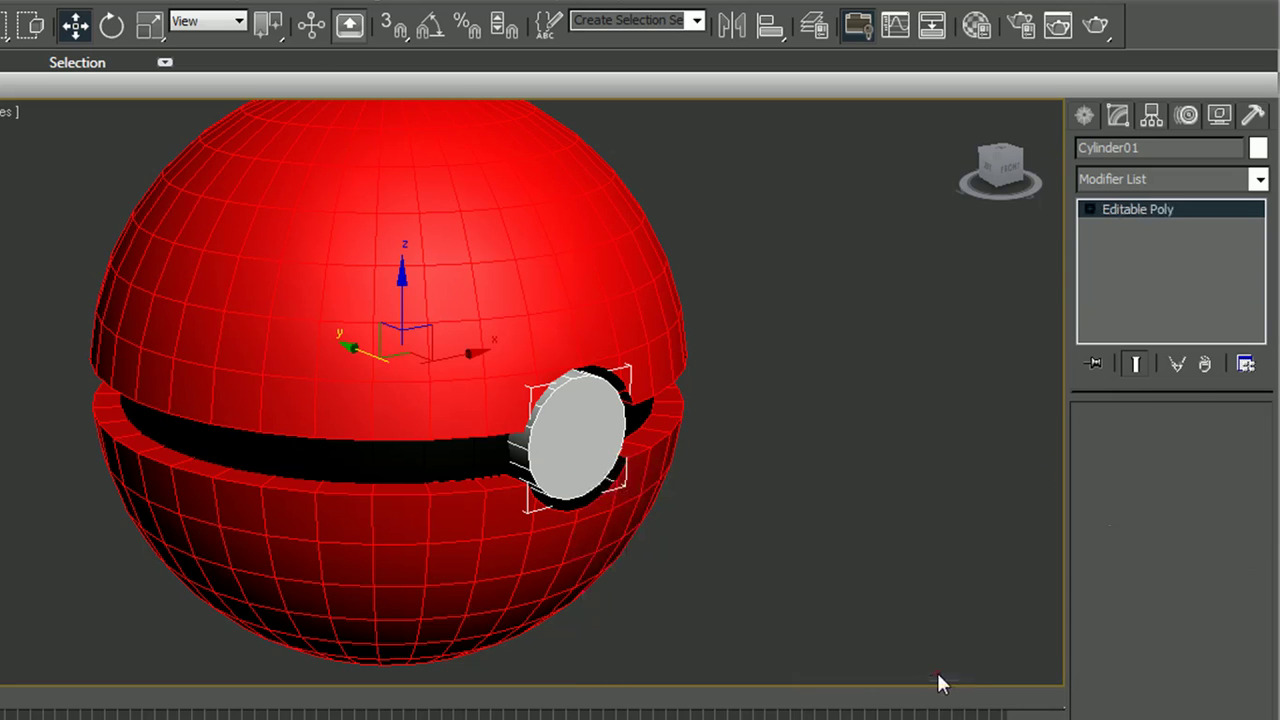
# Step: Select the button's front cap polygon and inset it by 2 with the Group type
pyautogui.click(1089, 209)
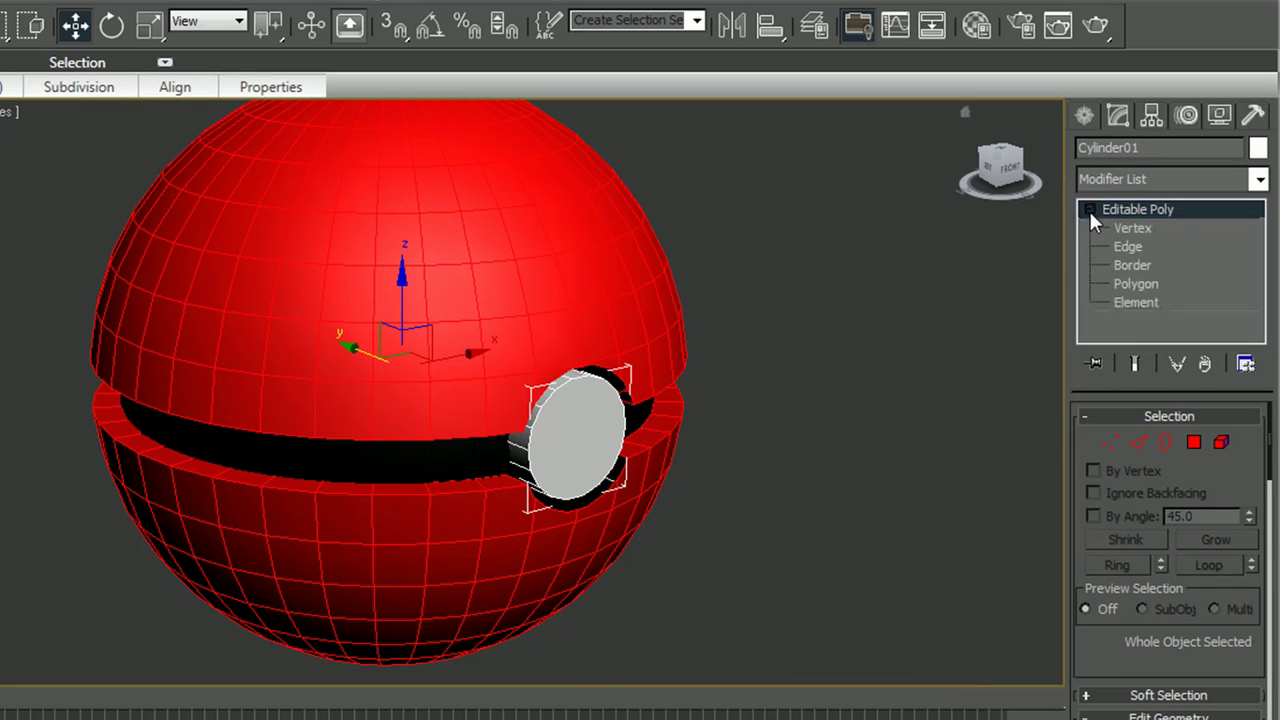
pyautogui.click(1153, 284)
pyautogui.click(586, 454)
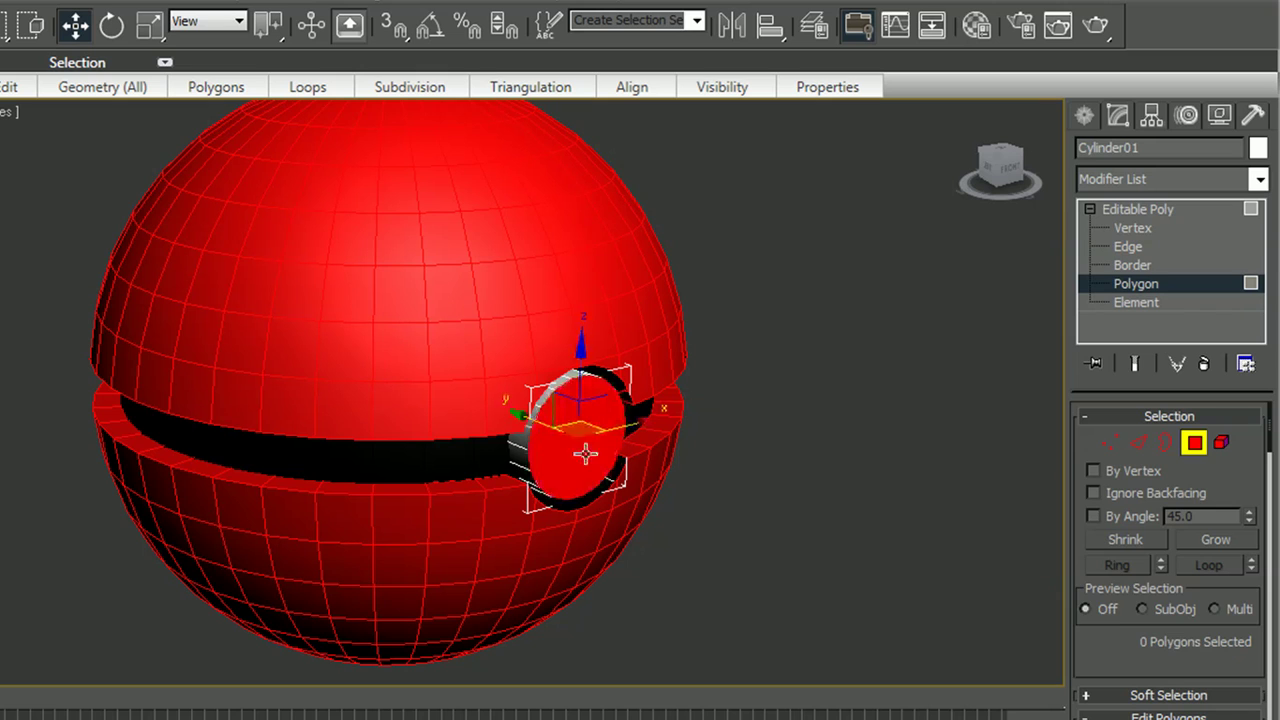
pyautogui.moveTo(1109, 649); pyautogui.dragTo(1143, 391)
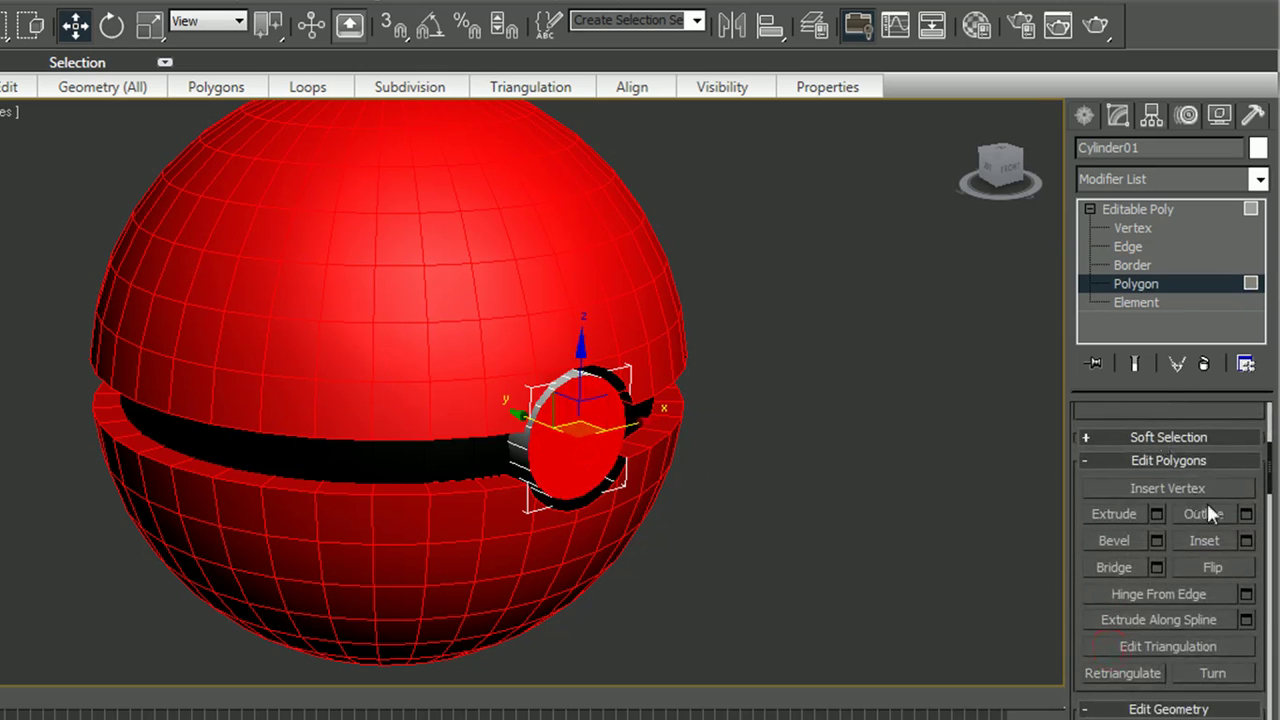
pyautogui.click(1246, 541)
pyautogui.moveTo(504, 291); pyautogui.dragTo(326, 259)
pyautogui.scroll(4, 688, 415)
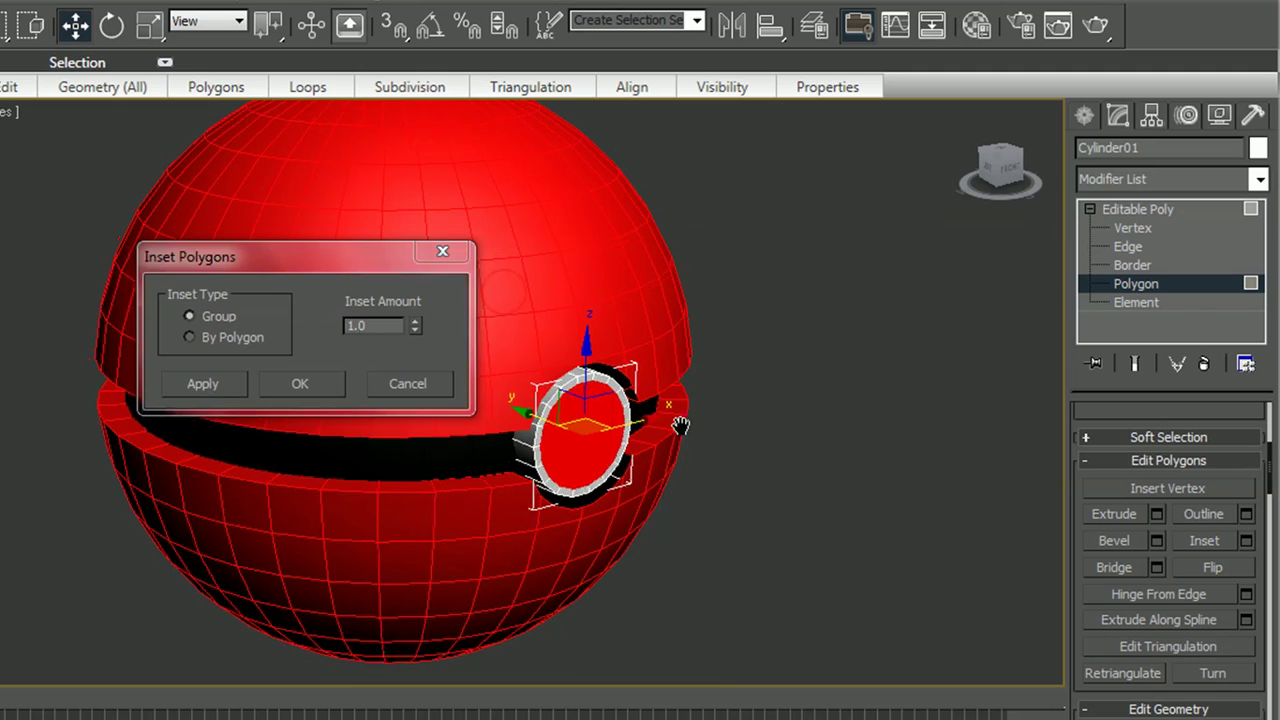
pyautogui.click(374, 318)
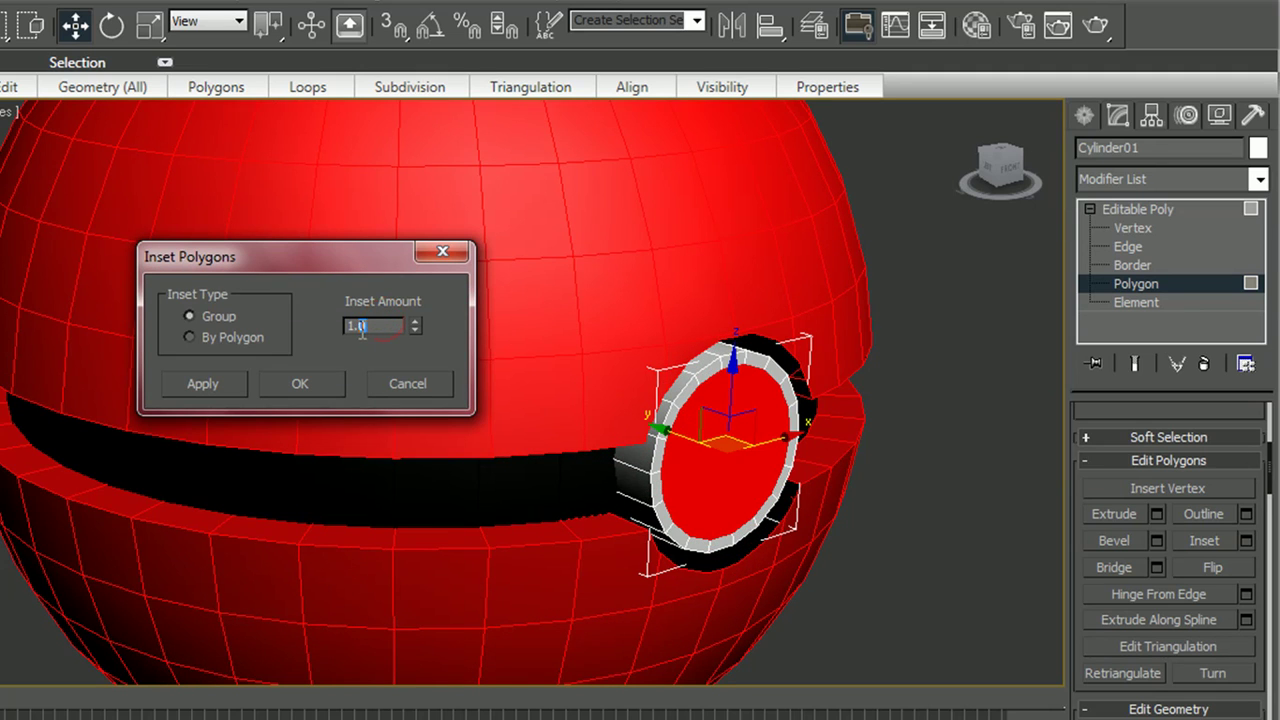
pyautogui.click(225, 381)
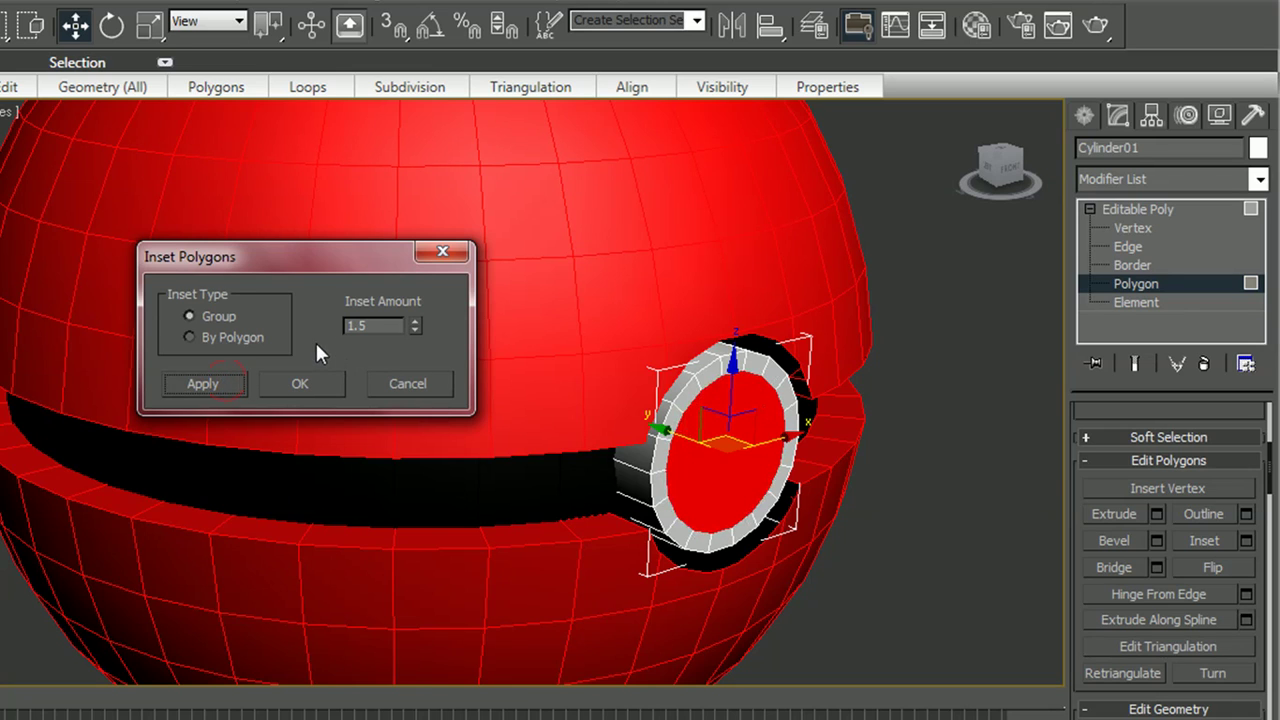
pyautogui.moveTo(379, 322); pyautogui.dragTo(352, 332)
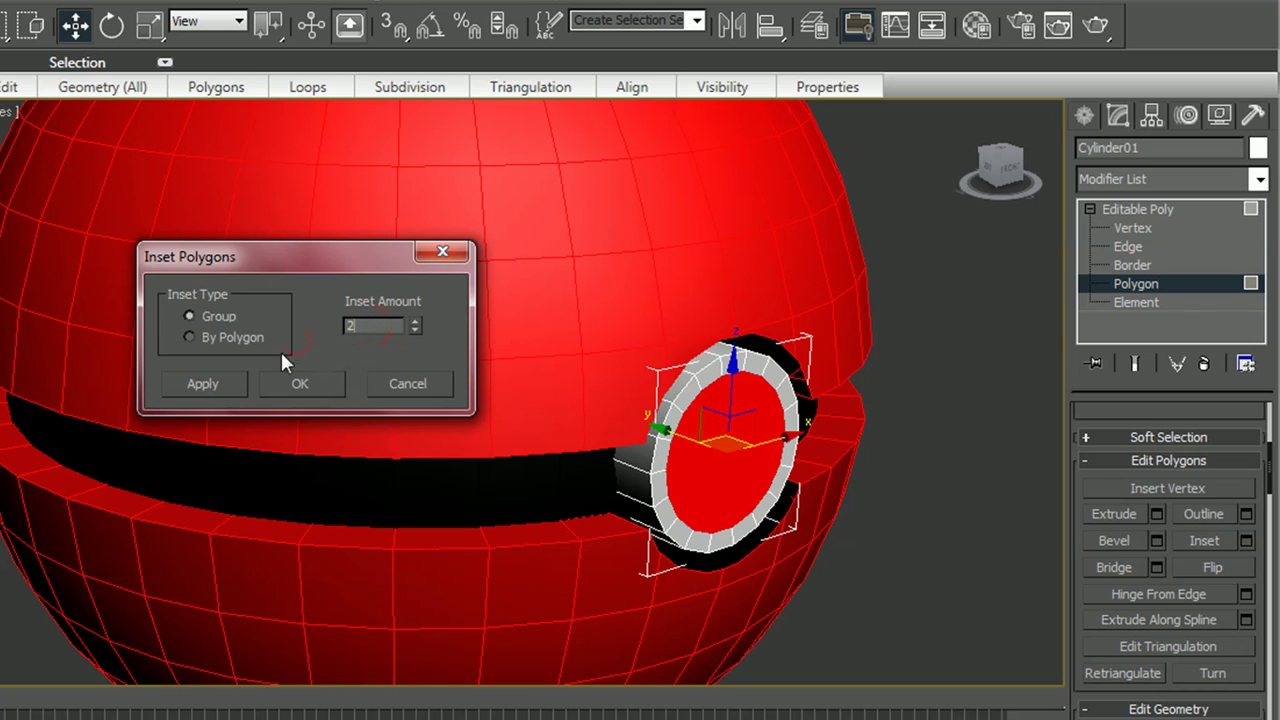
pyautogui.click(303, 387)
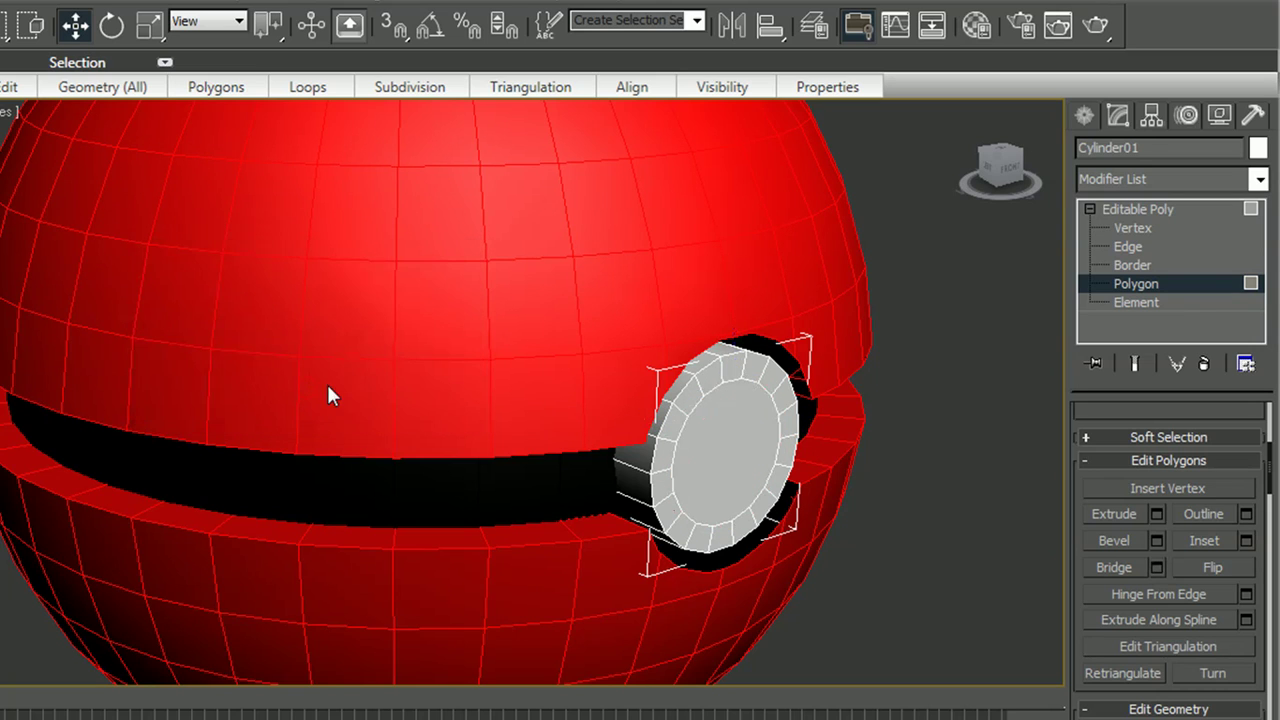
# Step: Extrude the button's inner front polygon by 1.5 with the Group type, check it from the side, and leave polygon editing
pyautogui.click(779, 463)
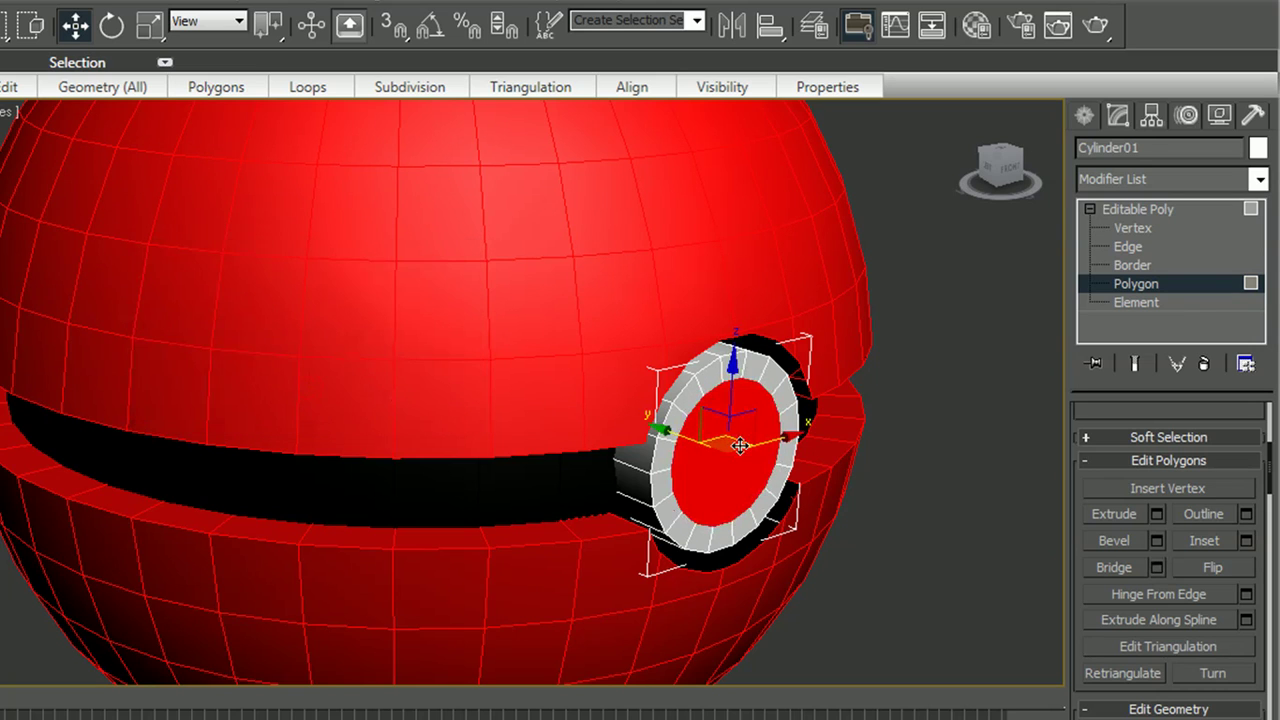
pyautogui.click(1157, 515)
pyautogui.moveTo(413, 318); pyautogui.dragTo(422, 416)
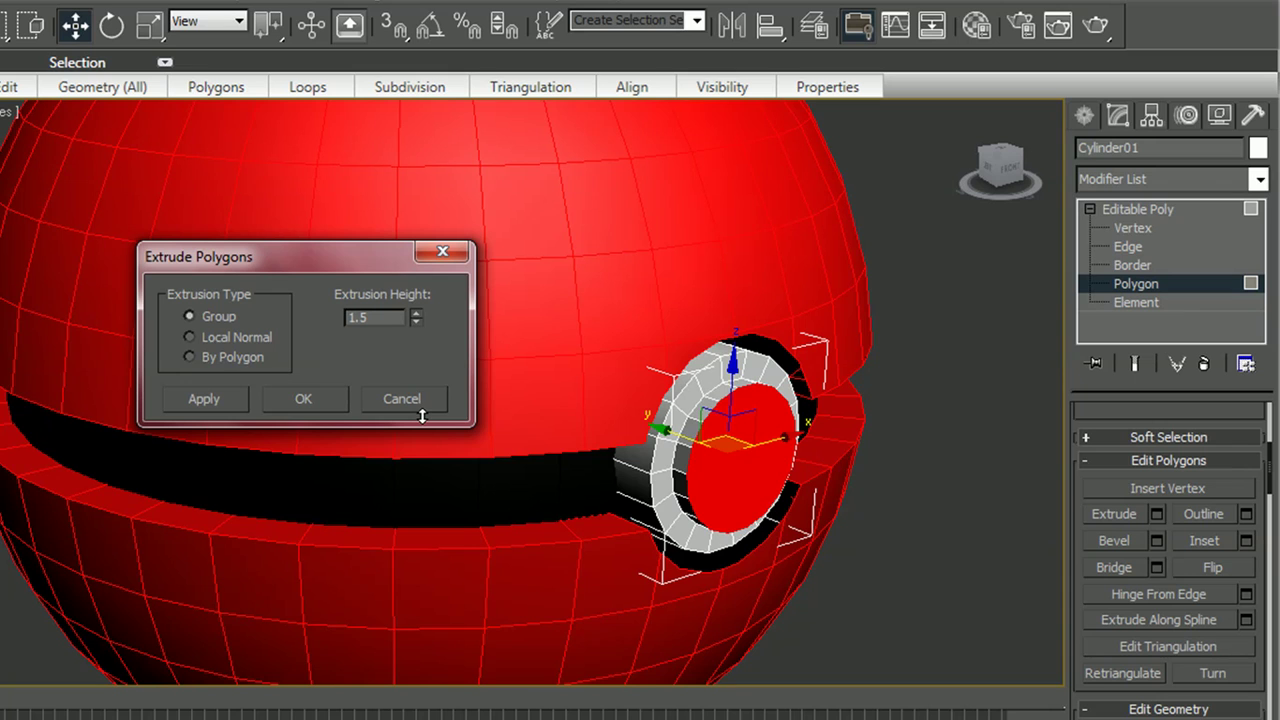
pyautogui.click(318, 399)
pyautogui.press('l')
pyautogui.scroll(5, 266, 331)
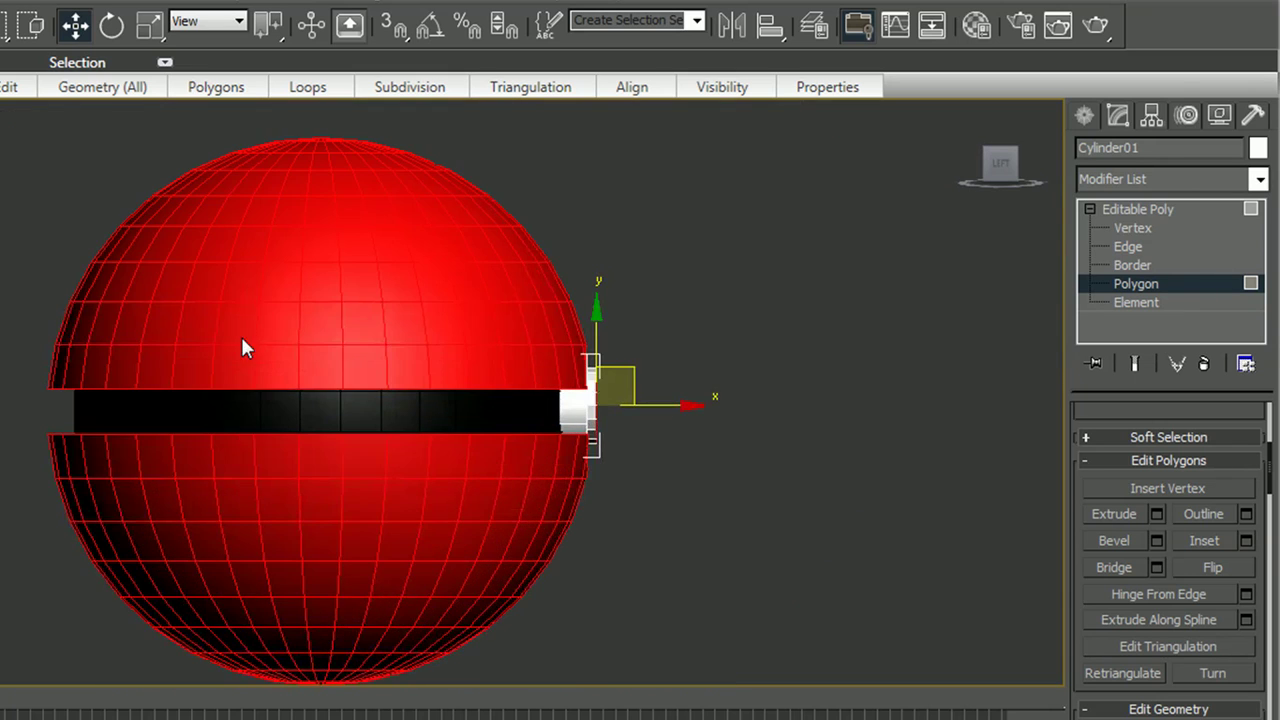
pyautogui.scroll(2, 406, 394)
pyautogui.keyDown('alt'); pyautogui.moveTo(935, 305); pyautogui.dragTo(848, 323, button='middle'); pyautogui.keyUp('alt')
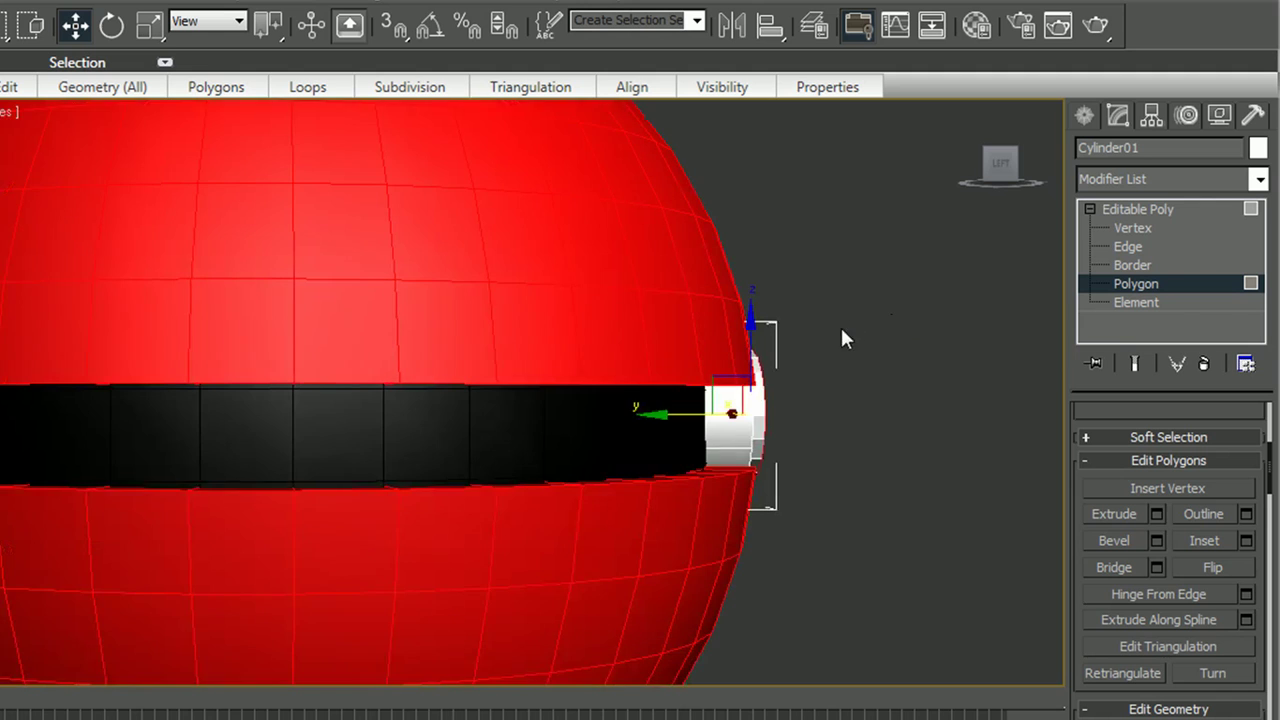
pyautogui.keyDown('alt'); pyautogui.moveTo(853, 401); pyautogui.dragTo(695, 435, button='middle'); pyautogui.keyUp('alt')
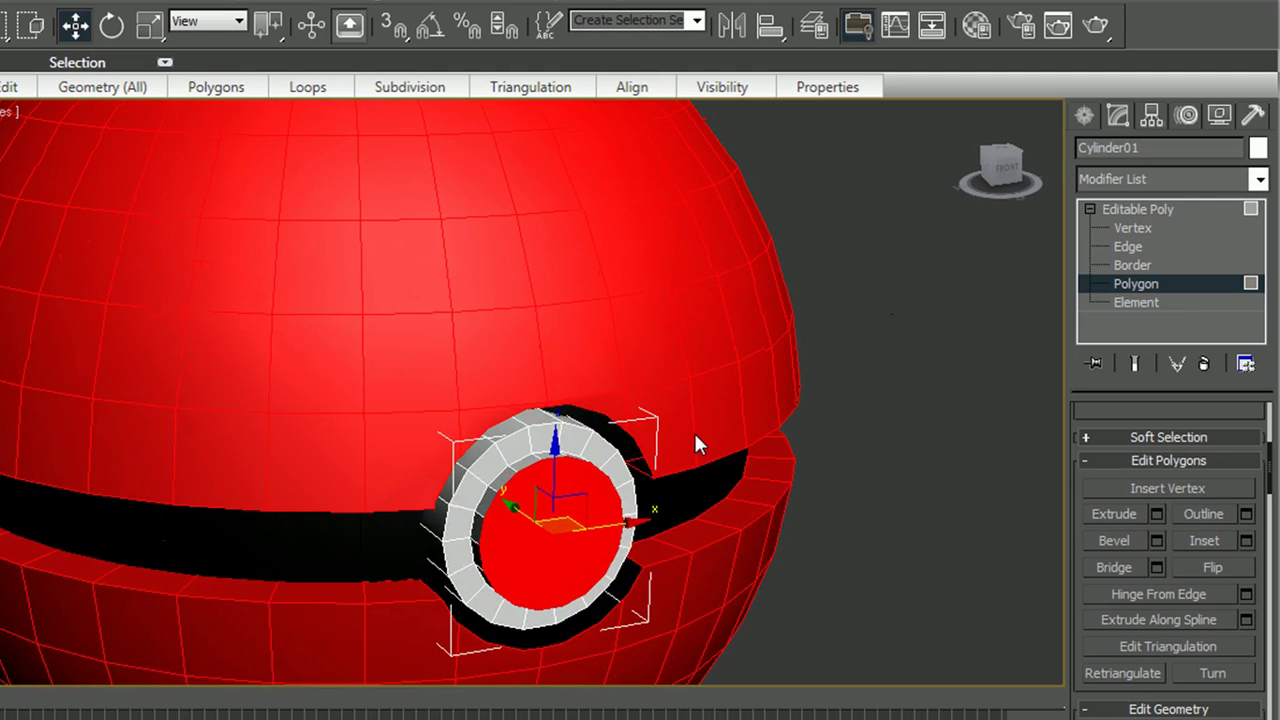
pyautogui.click(1170, 214)
pyautogui.click(910, 356)
# Step: Add a Smooth modifier to the button cylinder and enable Auto Smooth
pyautogui.click(533, 480)
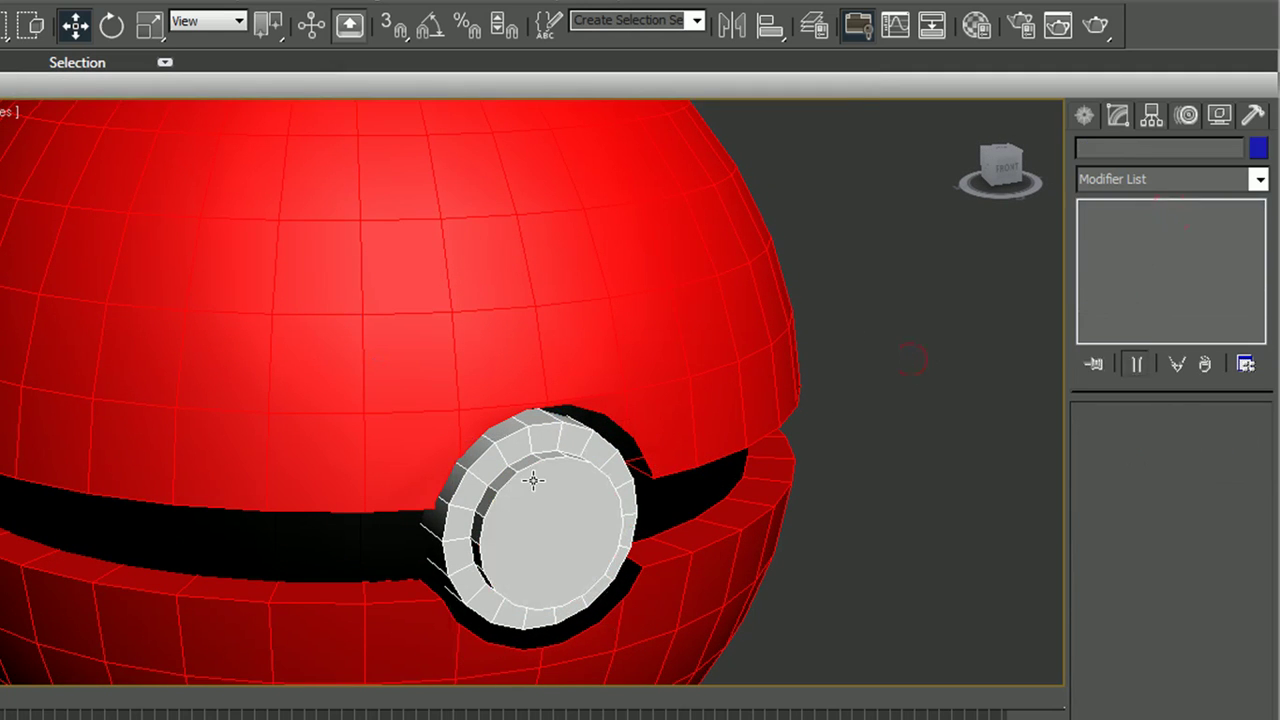
pyautogui.click(1259, 179)
pyautogui.scroll(-5, 1151, 414)
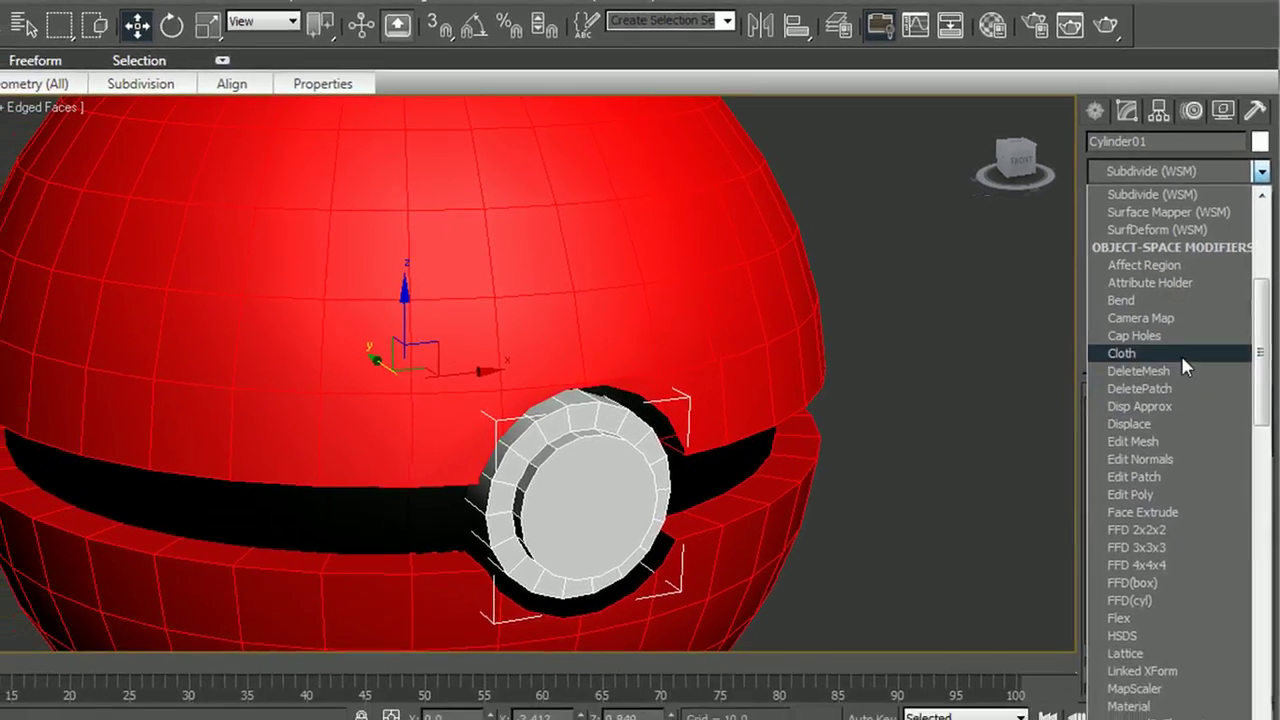
pyautogui.scroll(-16, 1183, 362)
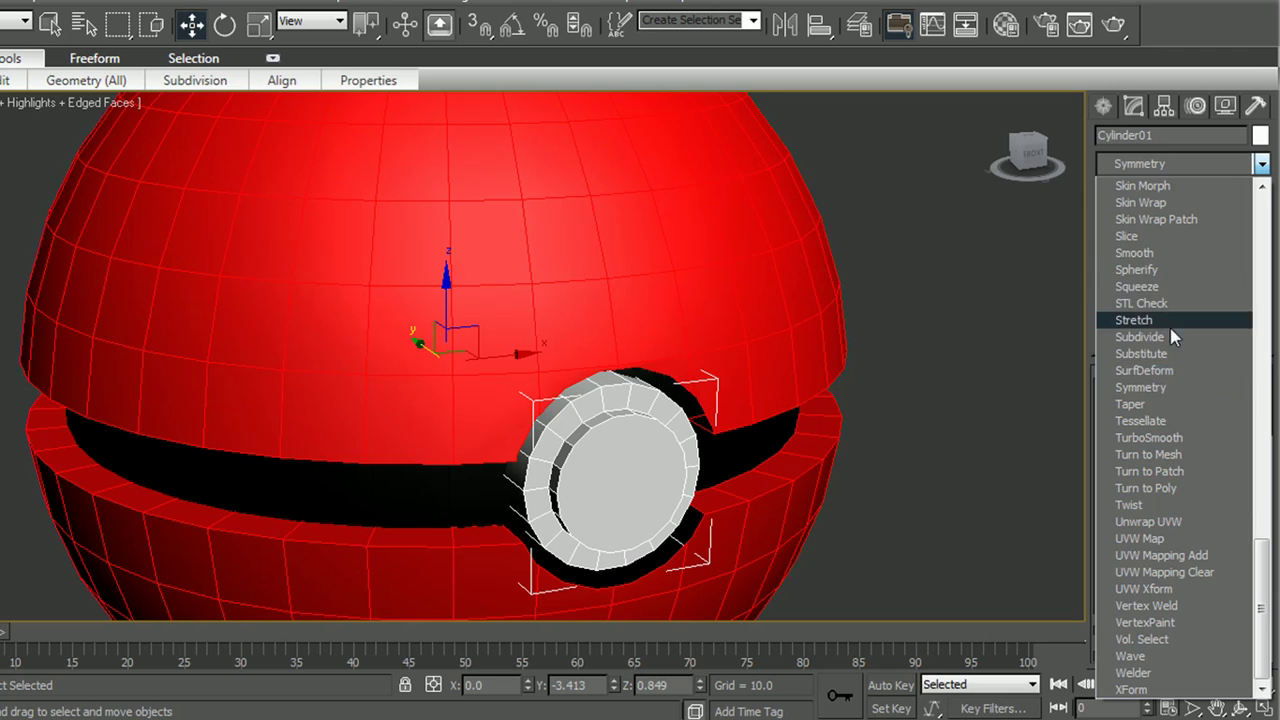
pyautogui.click(1153, 256)
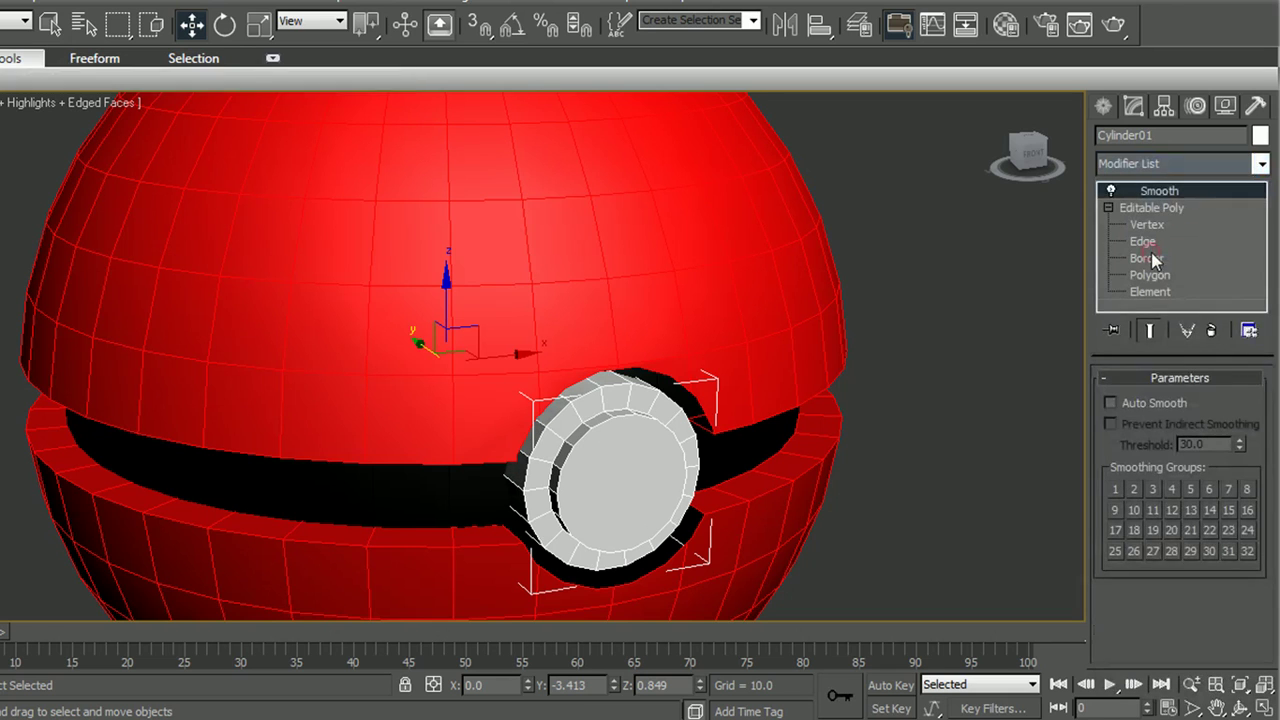
pyautogui.click(1109, 401)
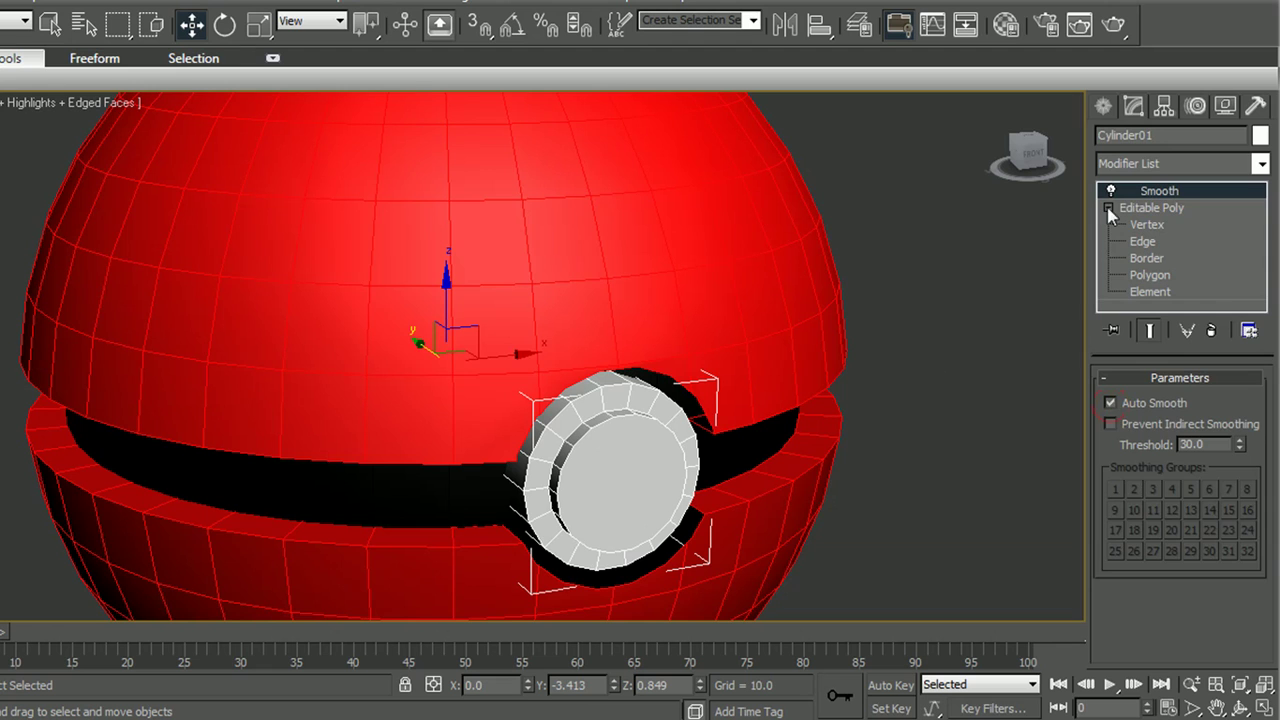
# Step: Deselect the button and turn off the edged-faces display in the Perspective view
pyautogui.click(1145, 208)
pyautogui.click(977, 281)
pyautogui.press('F4')
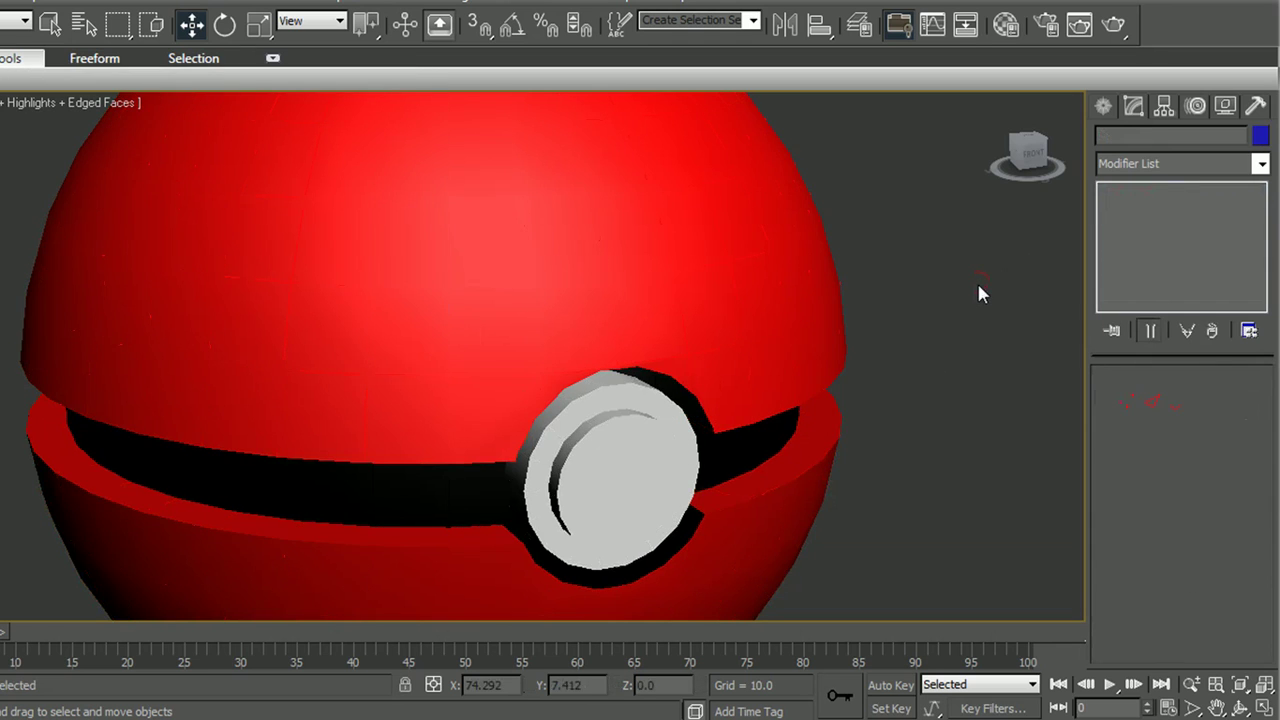
# Step: Select the outer sphere of the Poké Ball and open the Material Editor
pyautogui.scroll(-4, 853, 325)
pyautogui.keyDown('alt'); pyautogui.moveTo(560, 354); pyautogui.dragTo(463, 377, button='middle'); pyautogui.keyUp('alt')
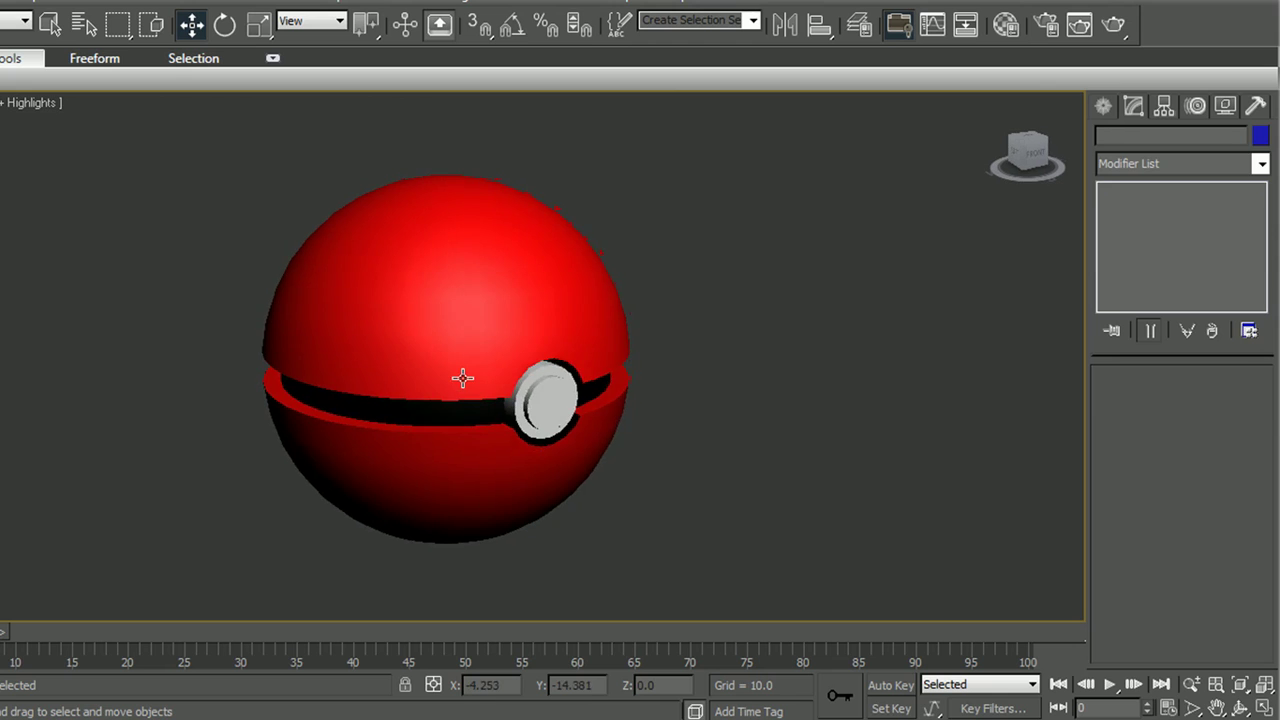
pyautogui.scroll(3, 462, 377)
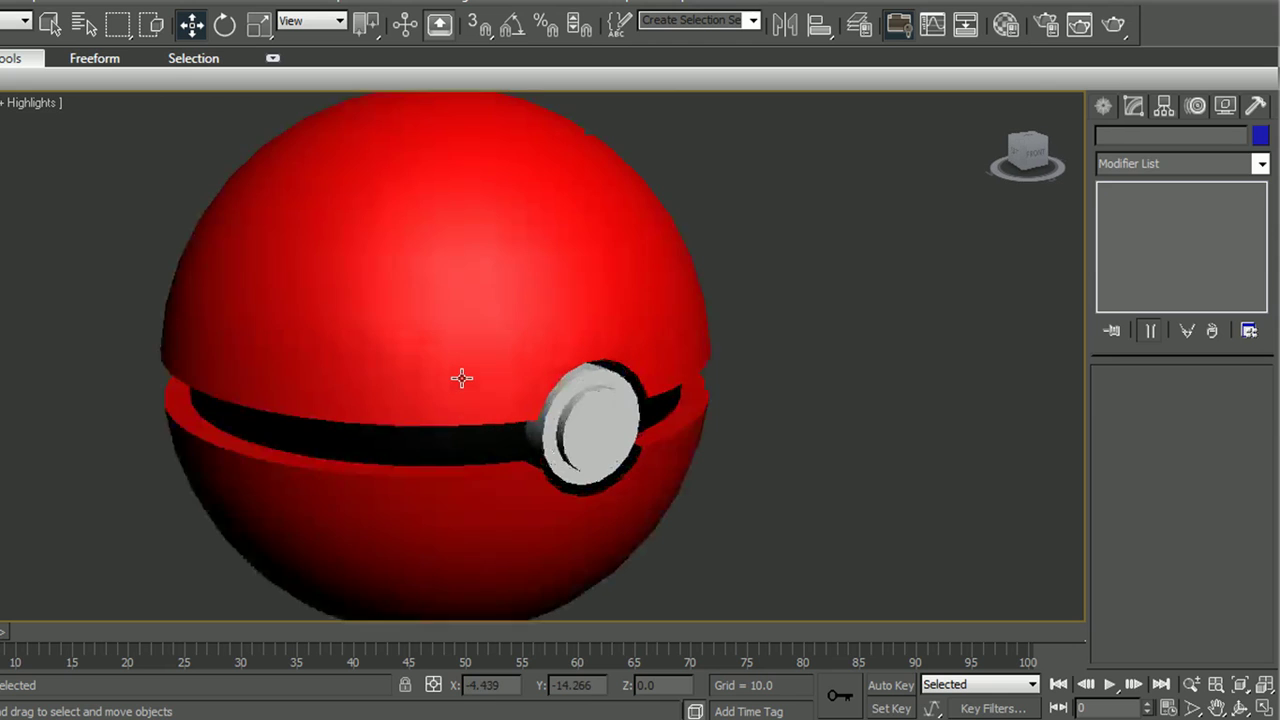
pyautogui.click(544, 287)
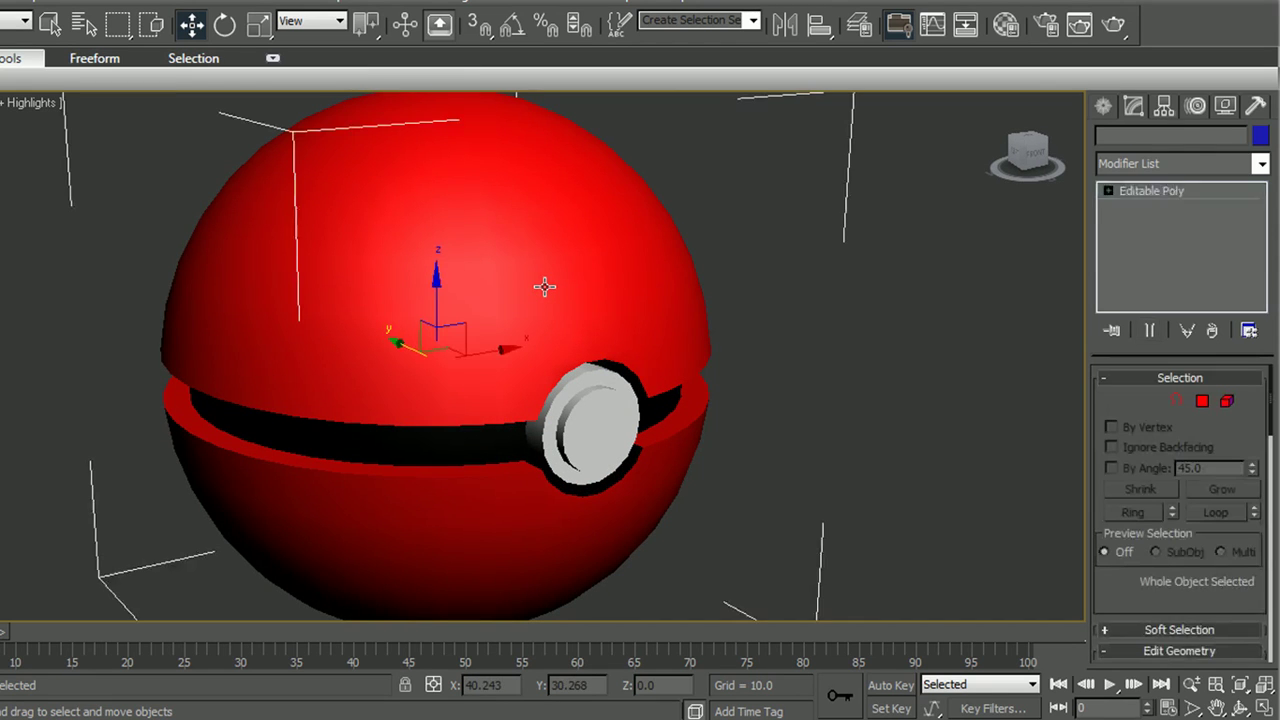
pyautogui.rightClick(498, 238)
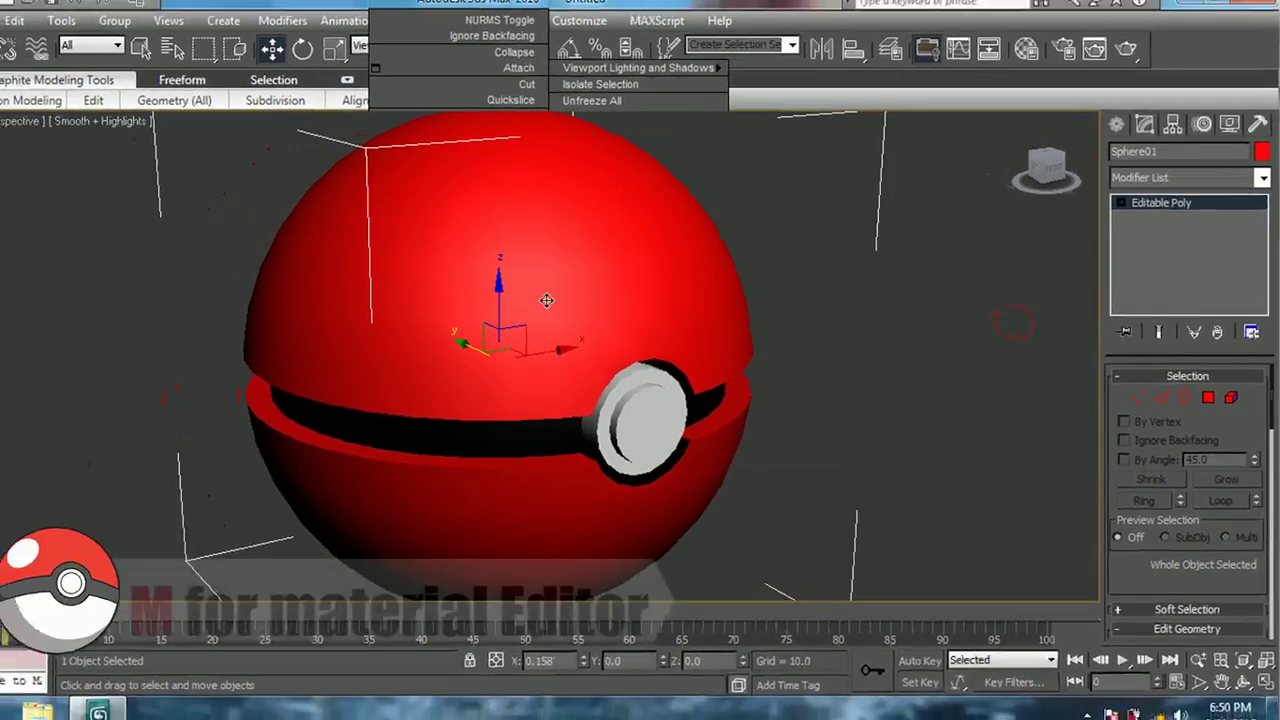
pyautogui.press('m')
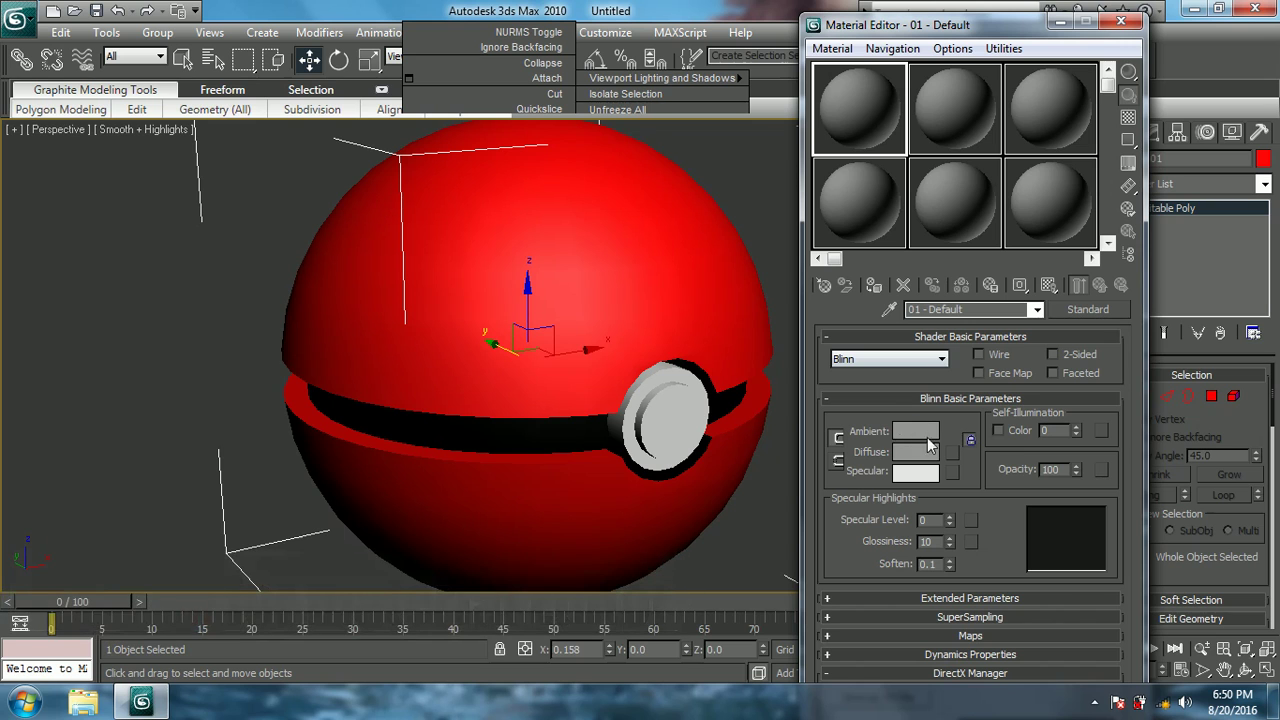
# Step: Set the first material's ambient and diffuse color to pure red and move the Material Editor clear of the ball
pyautogui.click(909, 428)
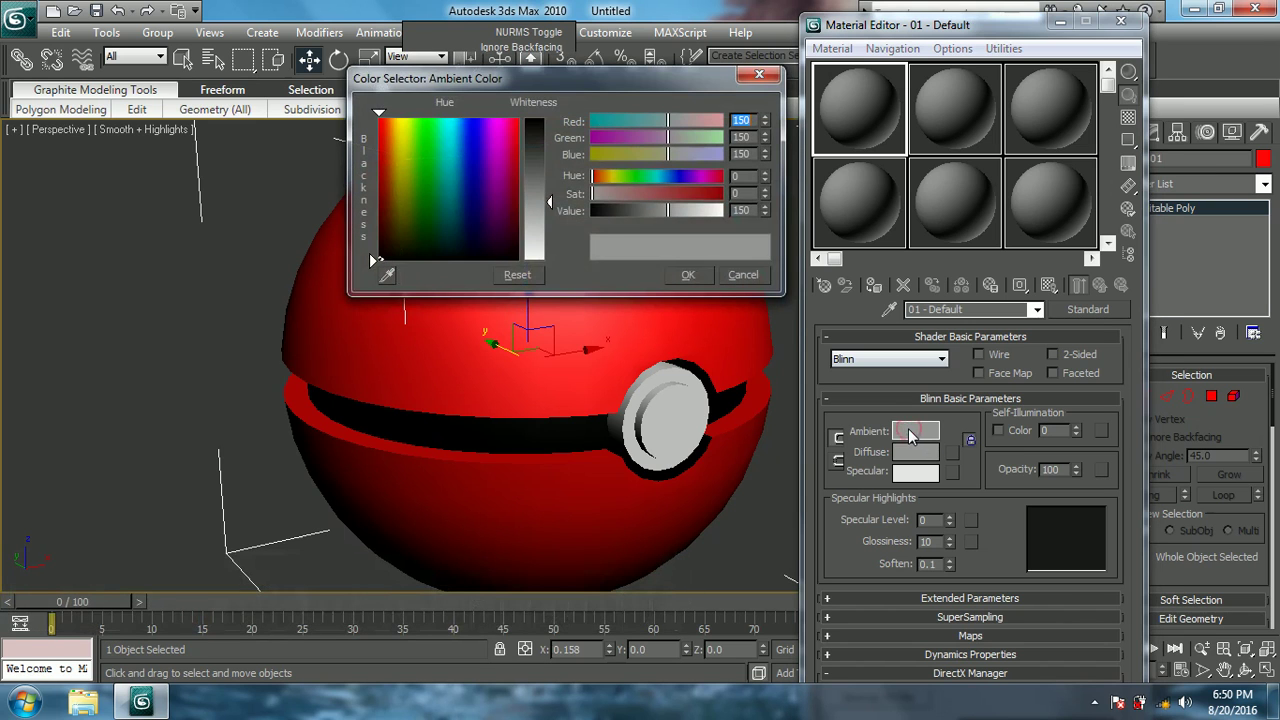
pyautogui.click(388, 140)
pyautogui.moveTo(388, 140); pyautogui.dragTo(519, 118)
pyautogui.moveTo(534, 203); pyautogui.dragTo(534, 118)
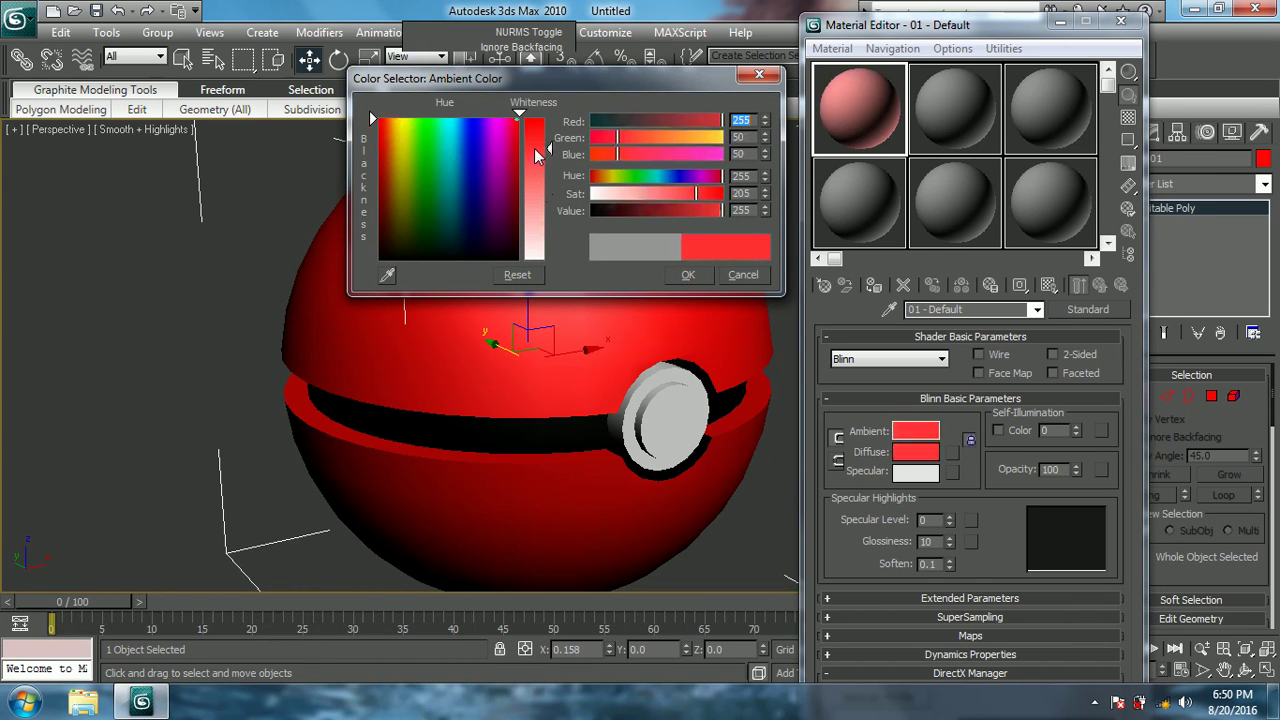
pyautogui.click(688, 275)
pyautogui.moveTo(1030, 26); pyautogui.dragTo(948, 15)
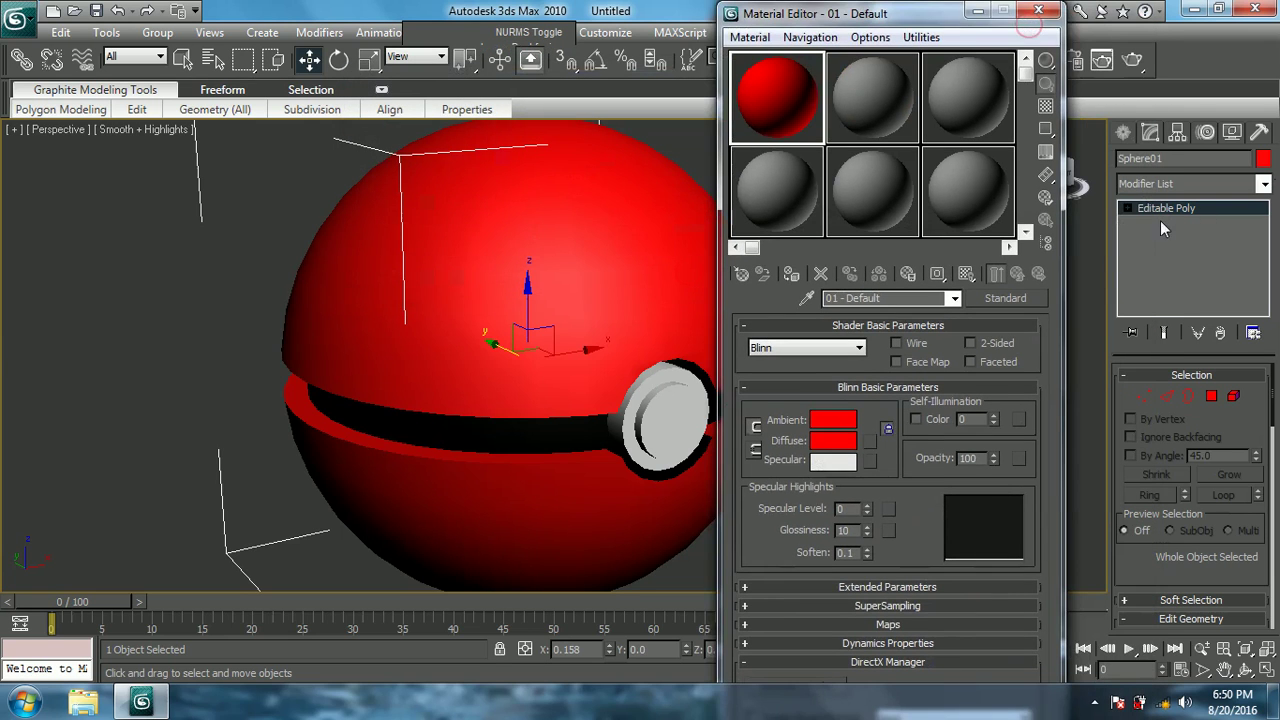
# Step: In the Front view, select all polygons of the outer sphere's upper half, assign them the red material, and clear the selection
pyautogui.click(1127, 208)
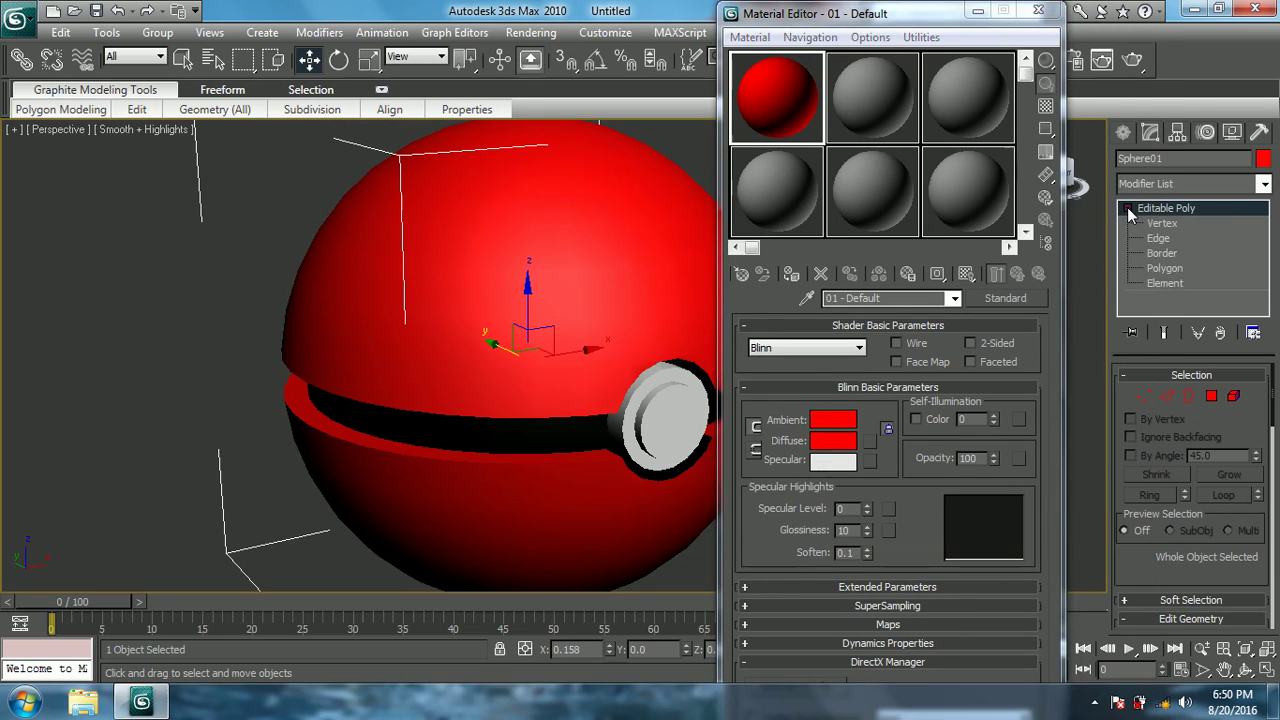
pyautogui.click(1165, 270)
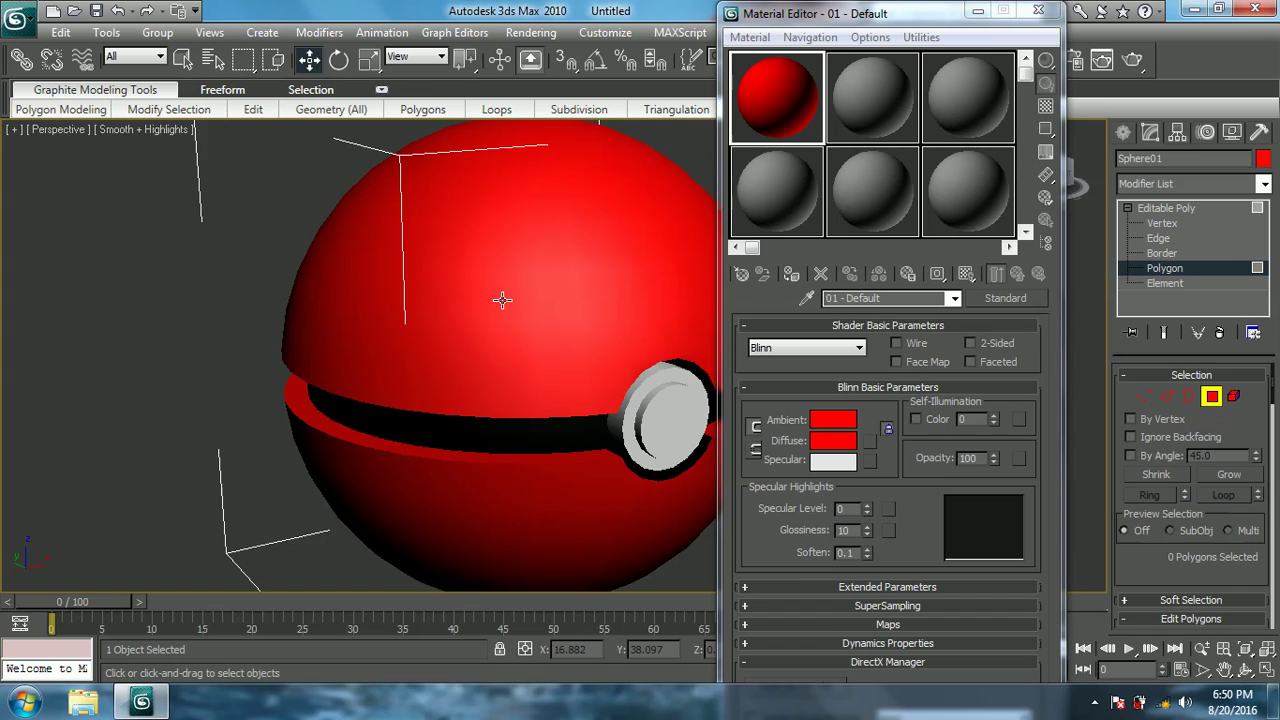
pyautogui.press('f')
pyautogui.scroll(5, 391, 277)
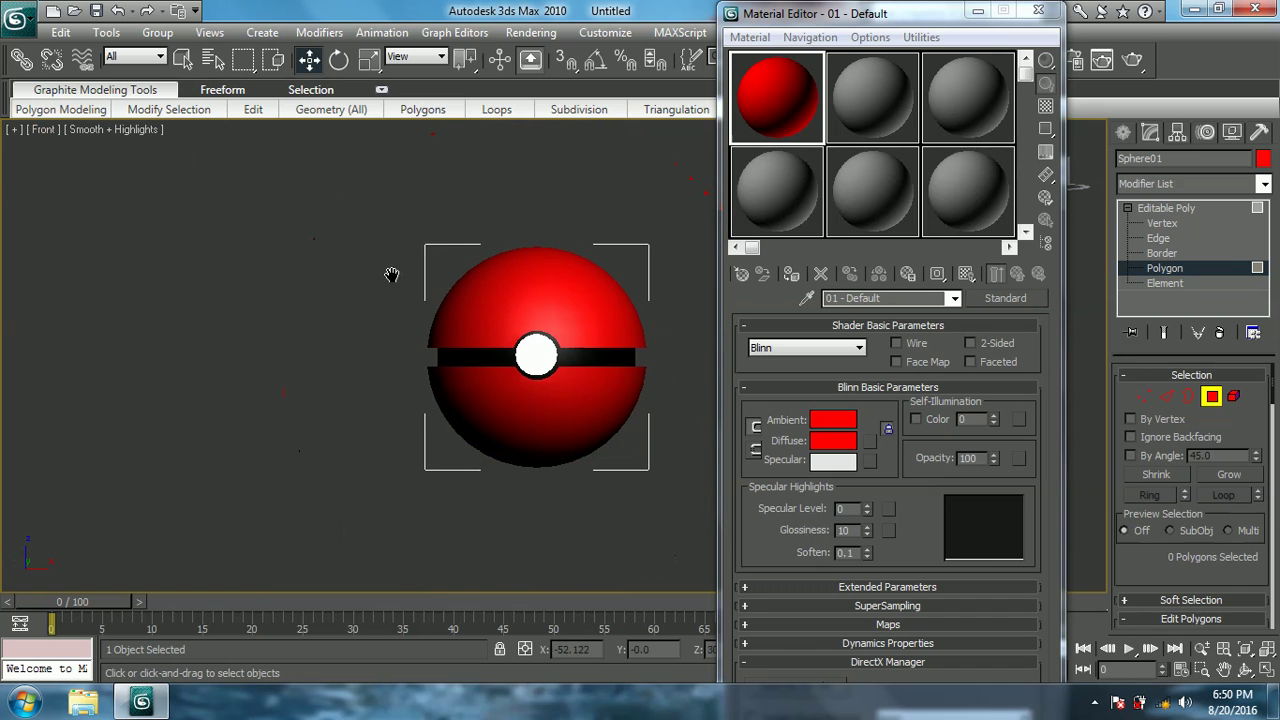
pyautogui.scroll(-3, 346, 249)
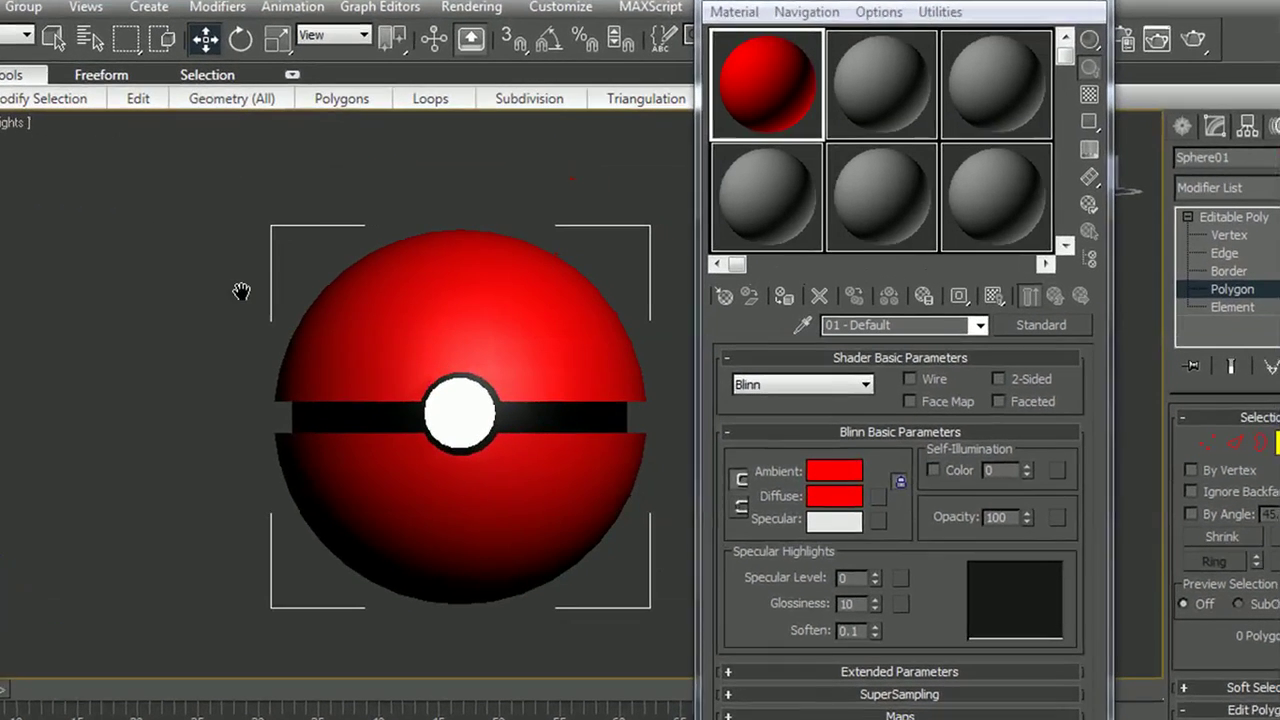
pyautogui.moveTo(128, 194); pyautogui.dragTo(671, 421)
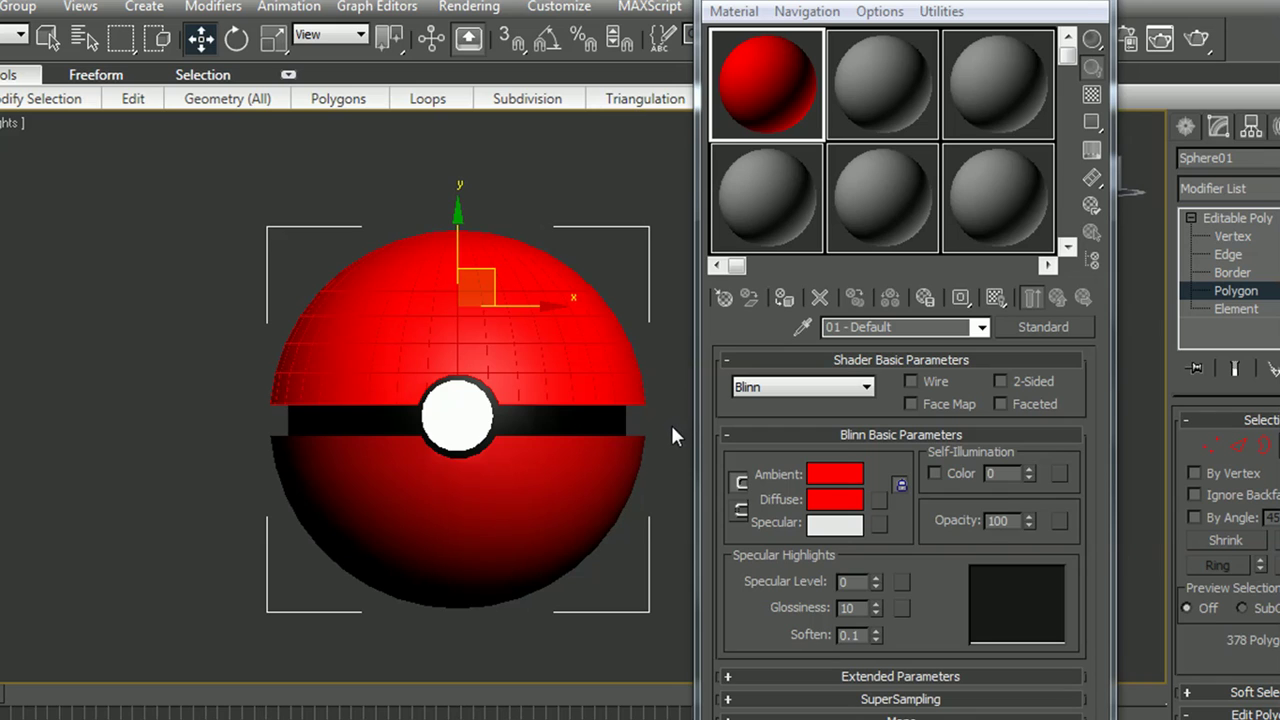
pyautogui.click(782, 300)
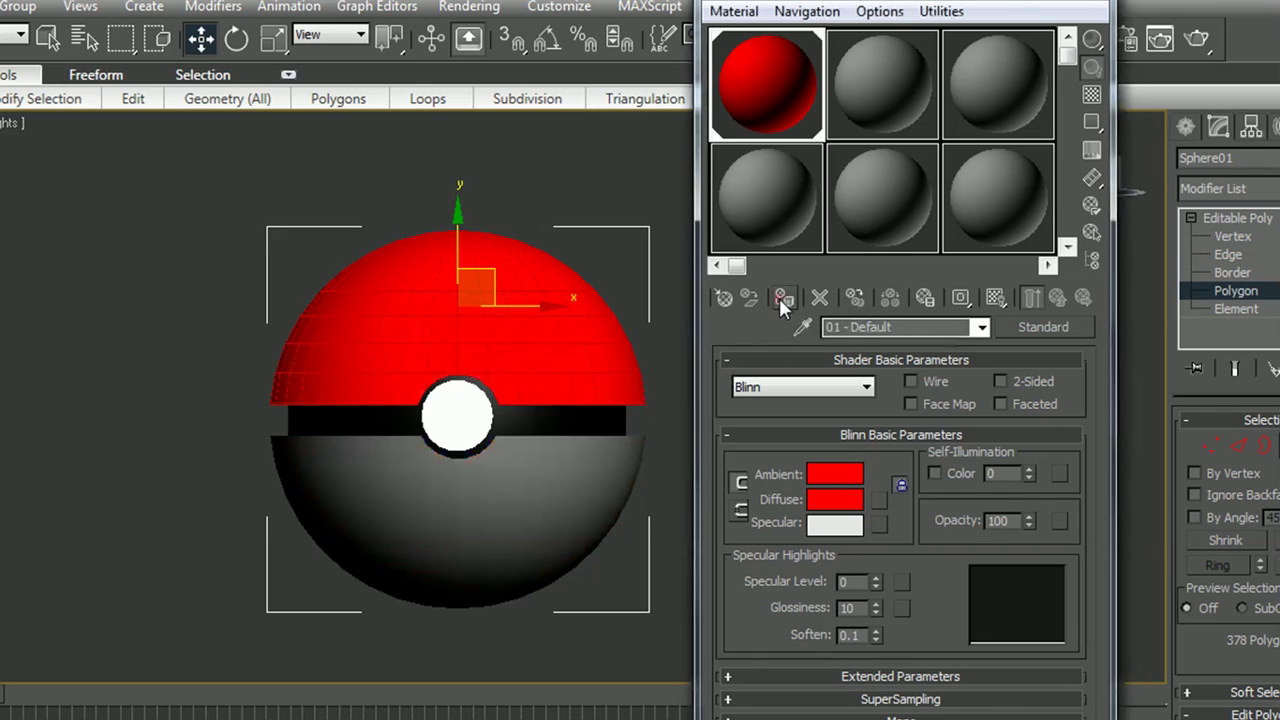
pyautogui.click(655, 329)
# Step: Select the lower half's polygons, set the second material's ambient color to white (255, 255, 255), and assign it to them
pyautogui.moveTo(227, 425); pyautogui.dragTo(669, 649)
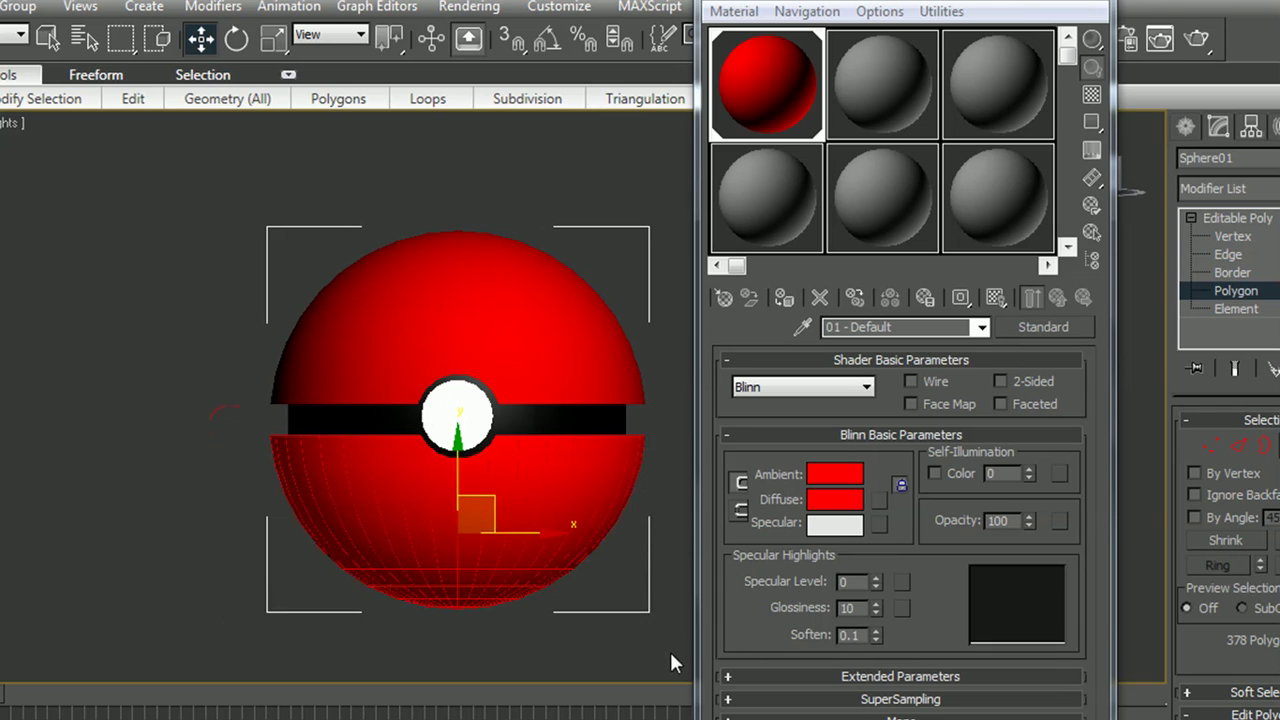
pyautogui.doubleClick(885, 106)
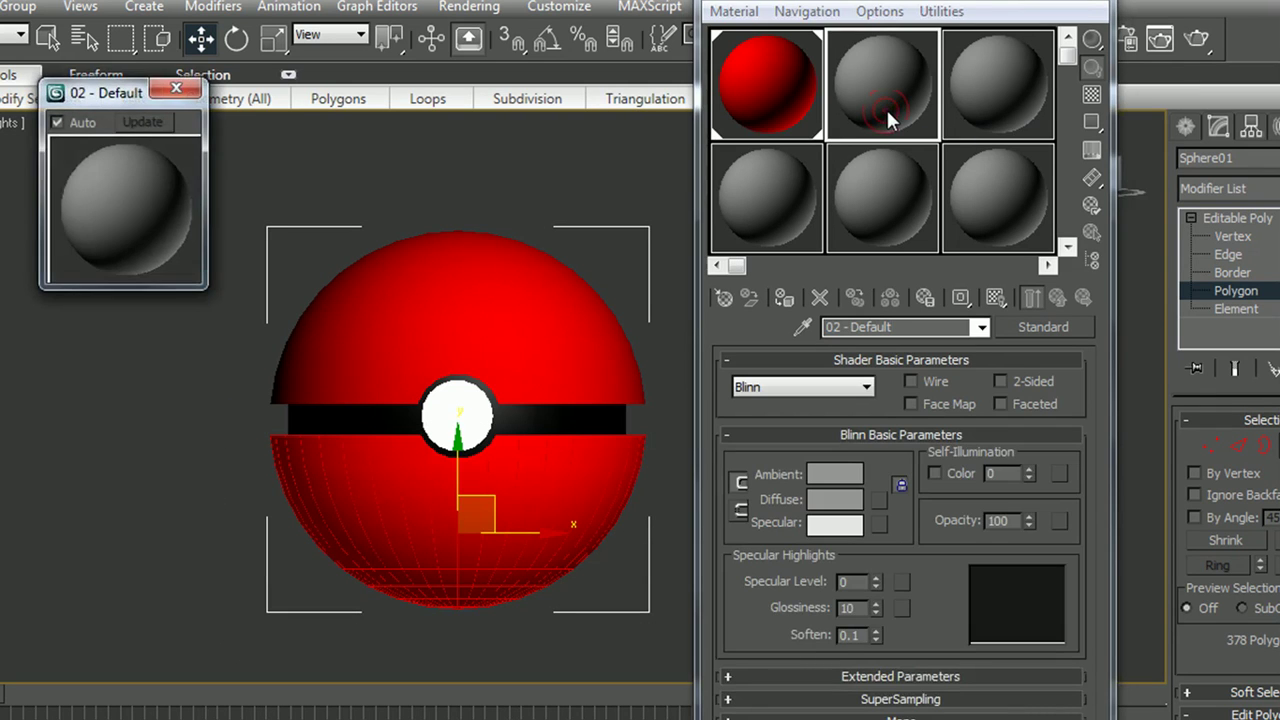
pyautogui.click(176, 88)
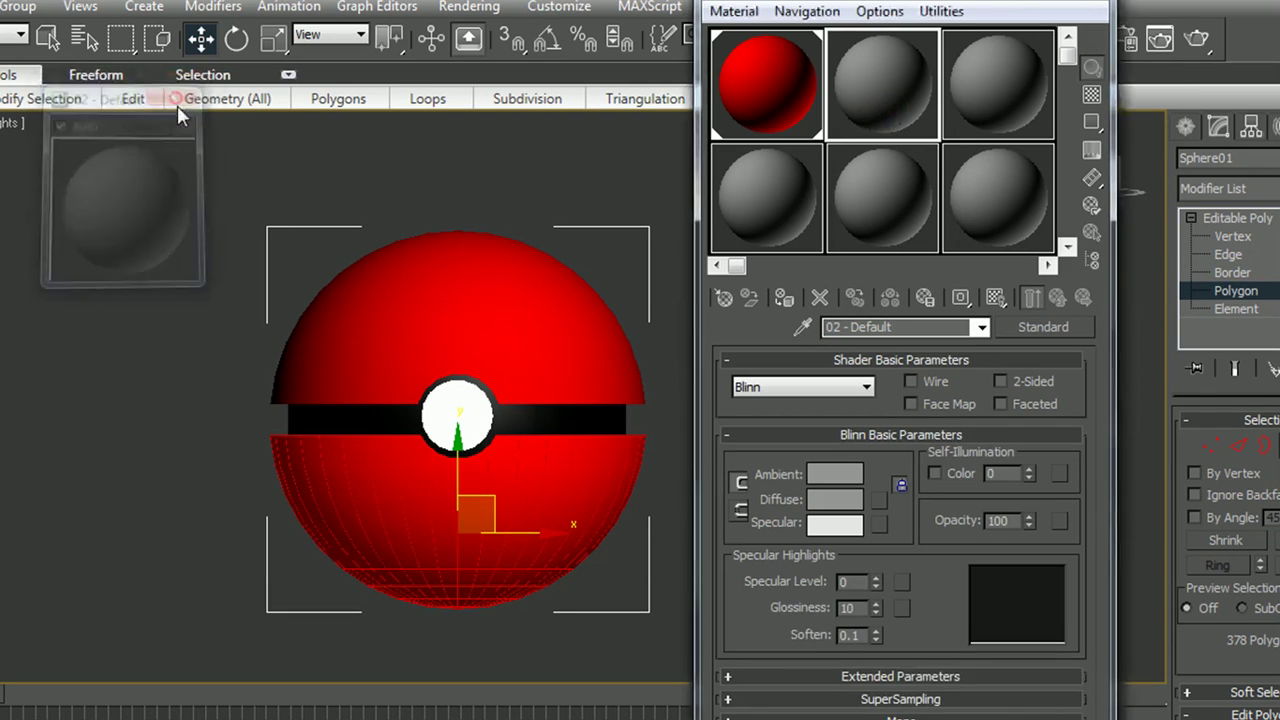
pyautogui.click(833, 474)
pyautogui.moveTo(476, 205); pyautogui.dragTo(492, 281)
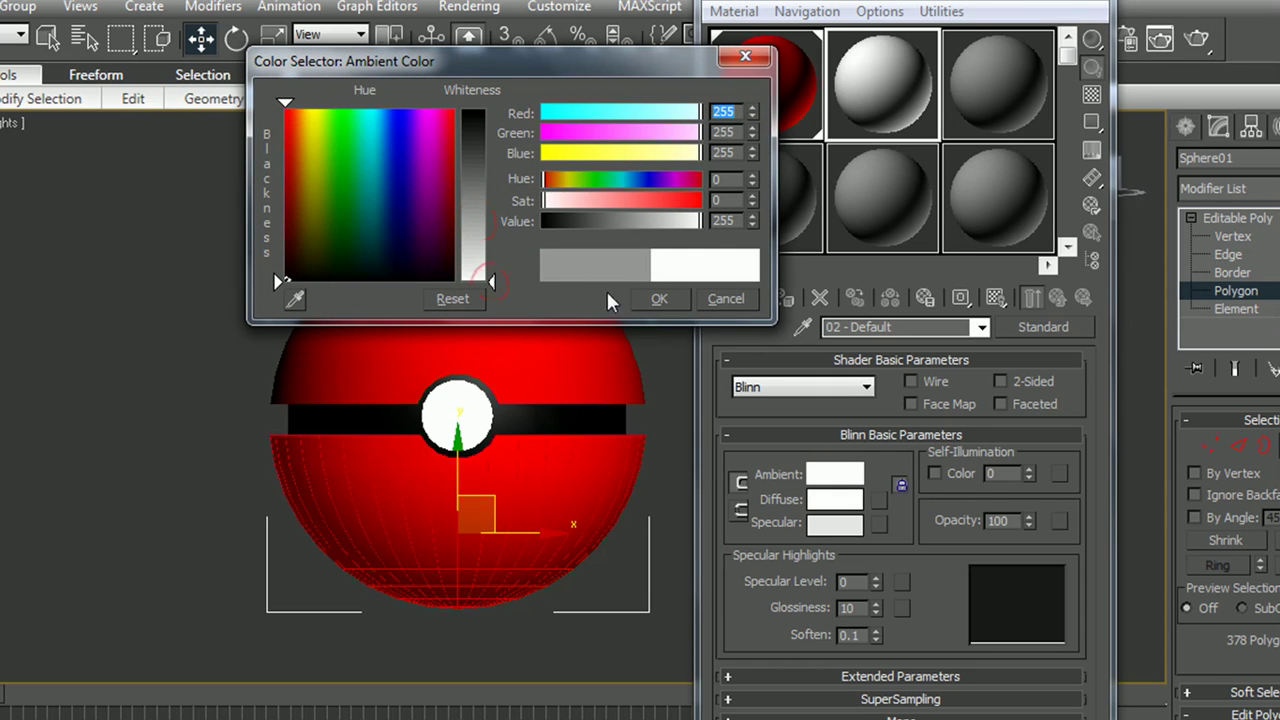
pyautogui.click(652, 300)
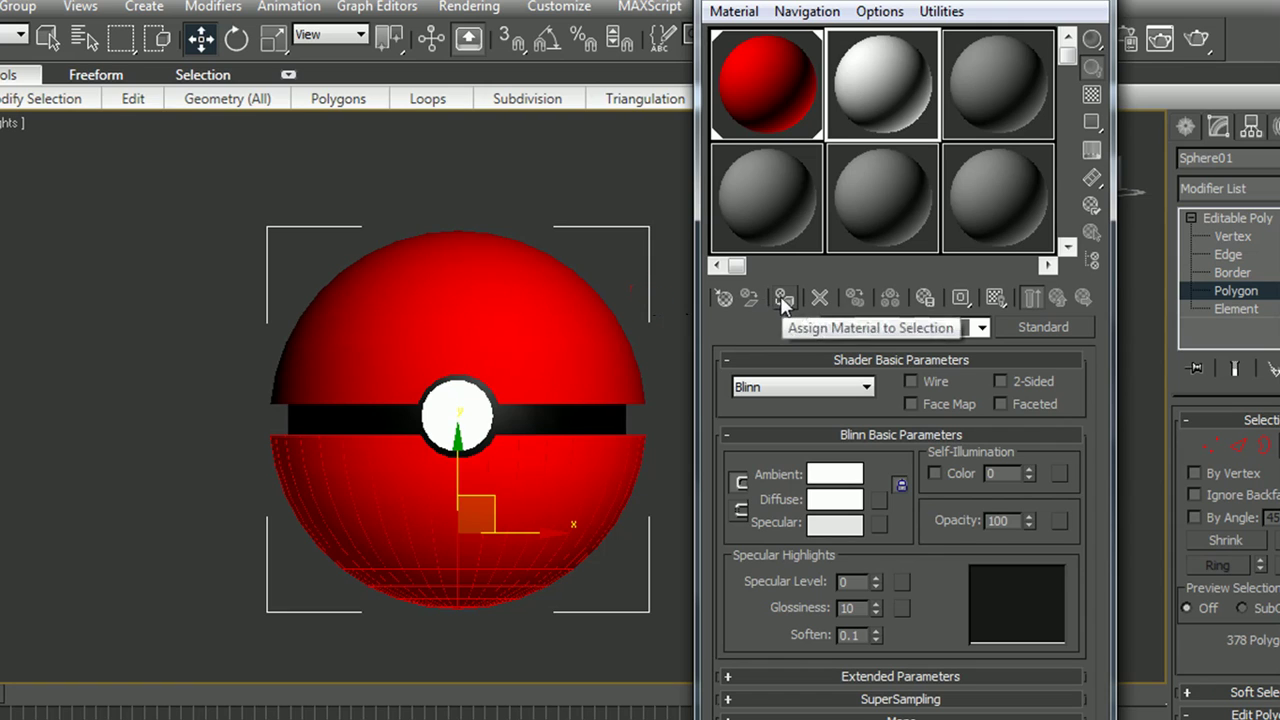
pyautogui.click(780, 297)
pyautogui.click(652, 318)
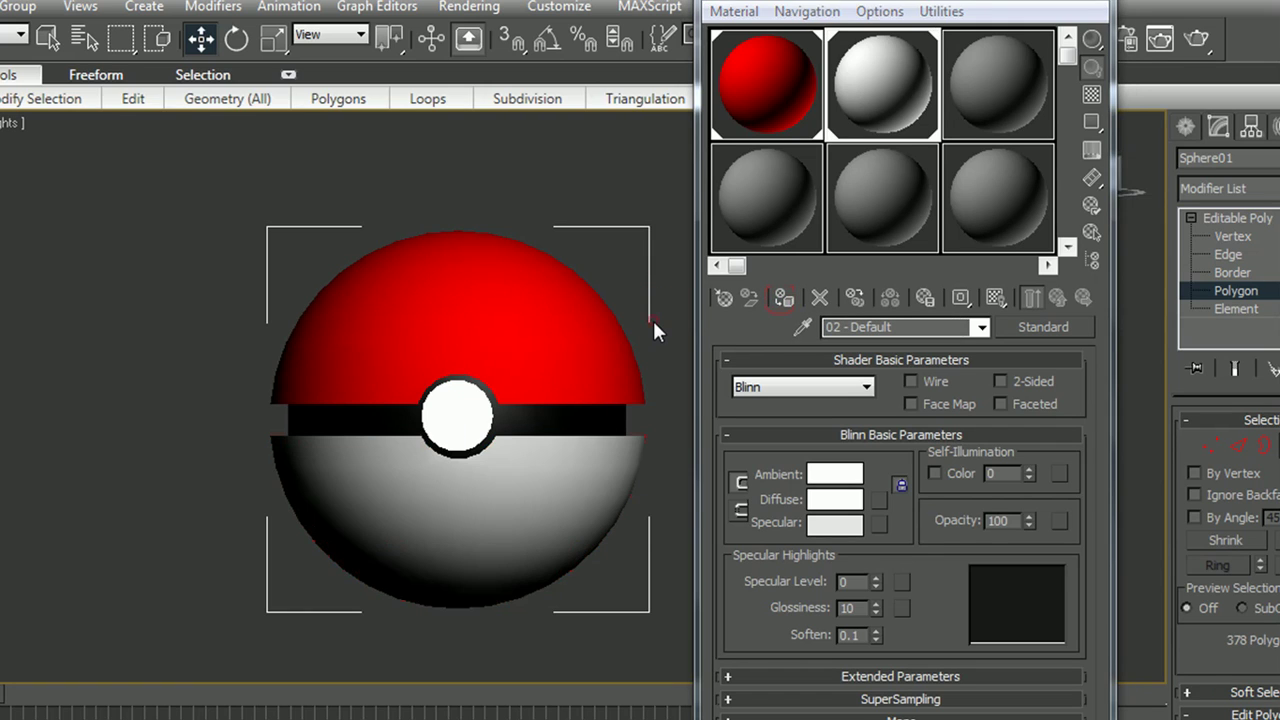
# Step: Leave the sphere's polygon editing and assign the white material to the button cylinder
pyautogui.scroll(3, 600, 410)
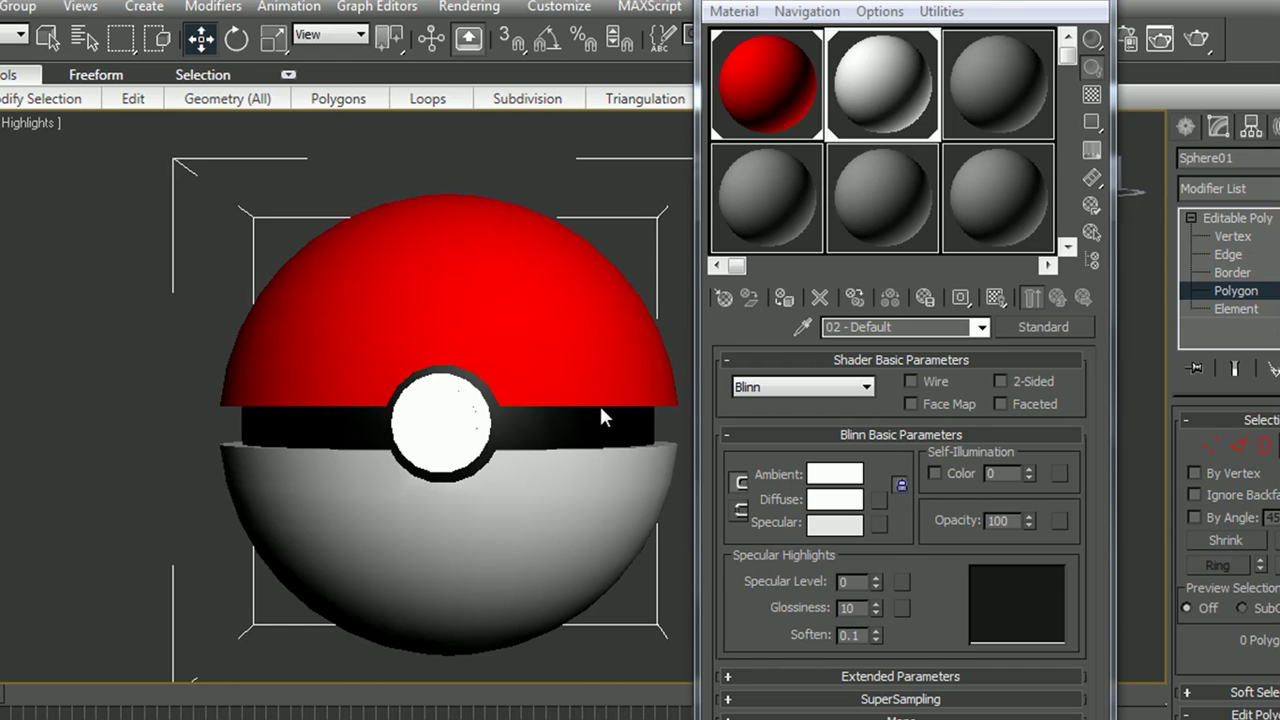
pyautogui.keyDown('alt'); pyautogui.moveTo(583, 400); pyautogui.dragTo(575, 461, button='middle'); pyautogui.keyUp('alt')
pyautogui.click(609, 459)
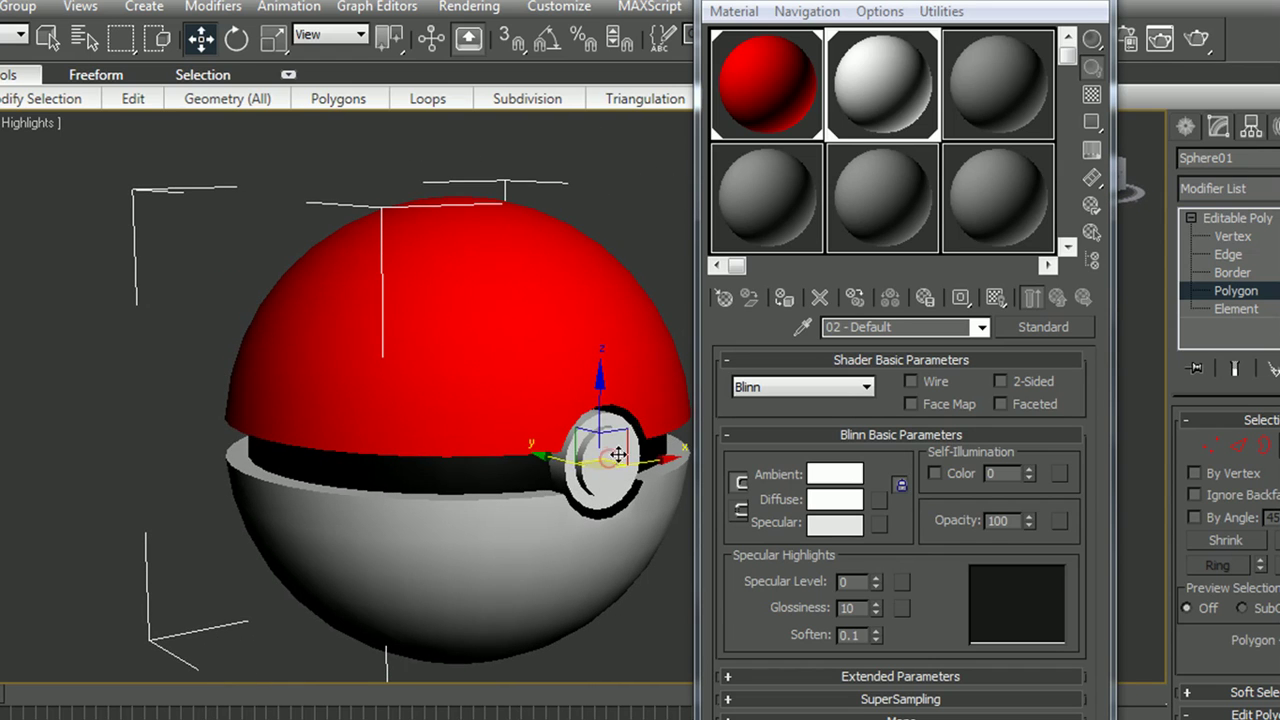
pyautogui.click(781, 294)
pyautogui.click(623, 157)
pyautogui.click(1238, 217)
pyautogui.click(1150, 320)
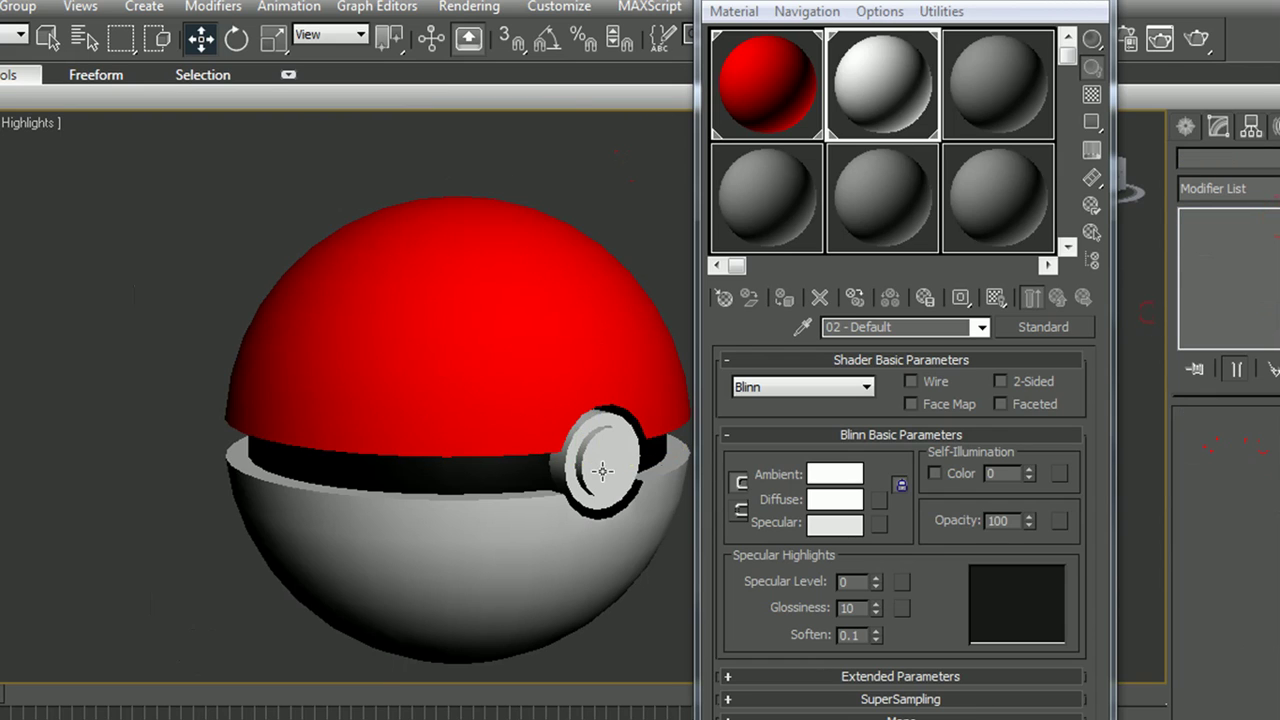
pyautogui.click(604, 462)
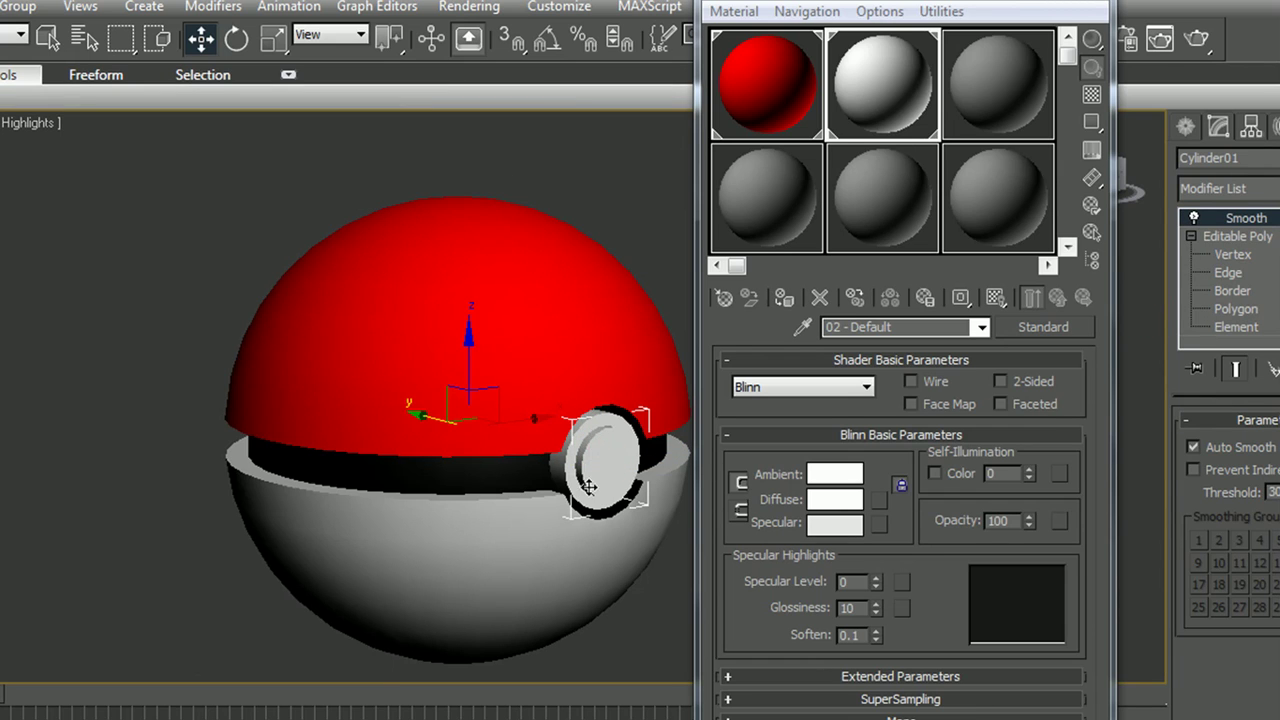
pyautogui.click(788, 300)
pyautogui.keyDown('alt'); pyautogui.moveTo(644, 306); pyautogui.dragTo(691, 463, button='middle'); pyautogui.keyUp('alt')
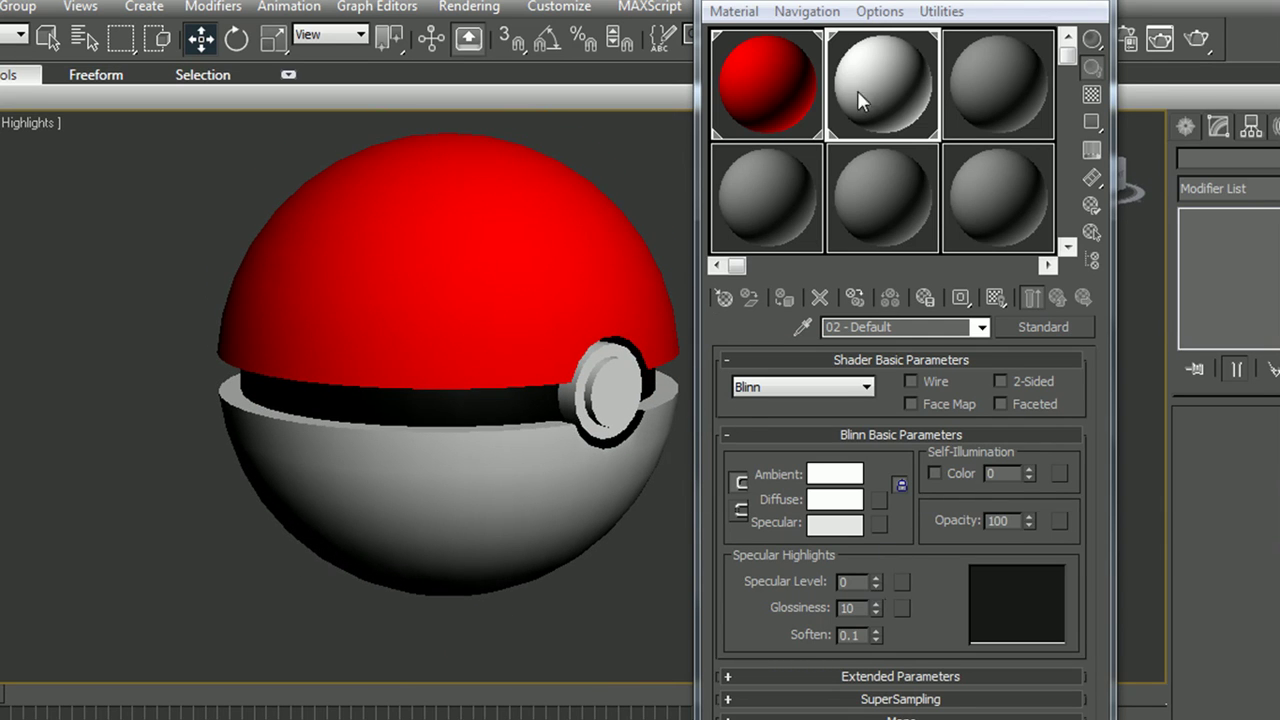
# Step: Set the red material's specular level to 30 and its glossiness to 30
pyautogui.click(775, 100)
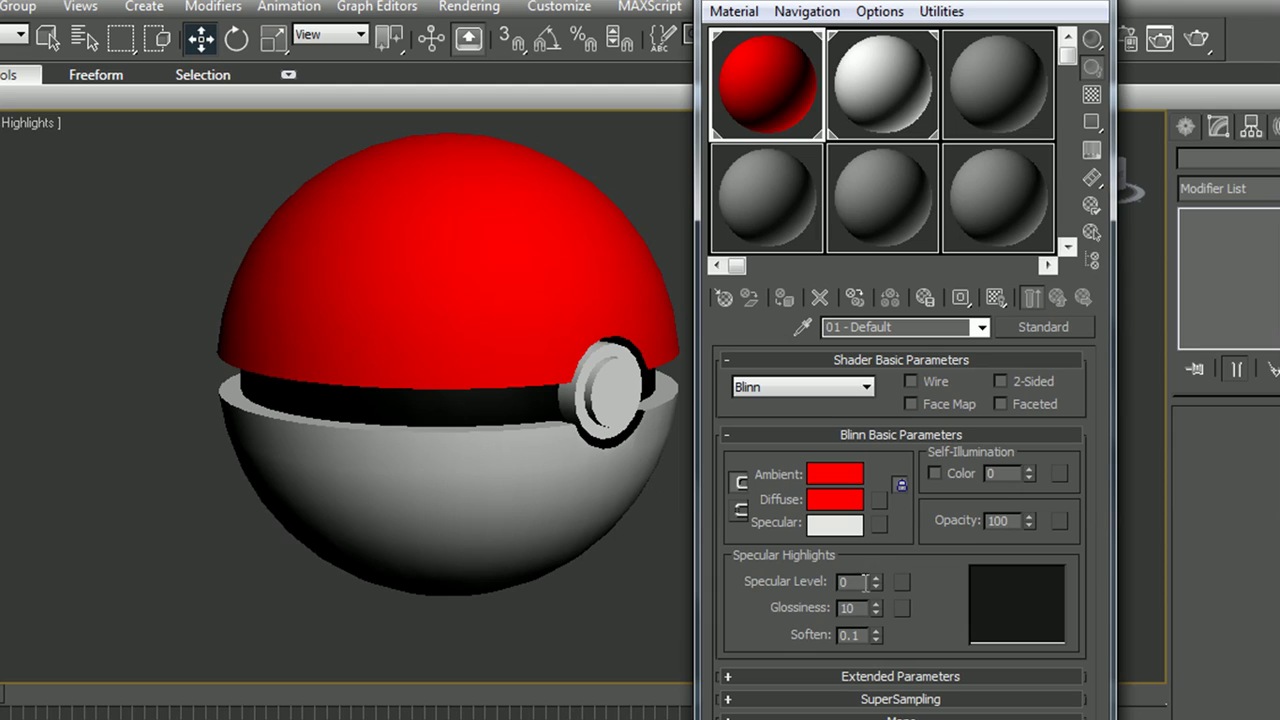
pyautogui.moveTo(857, 582); pyautogui.dragTo(805, 604)
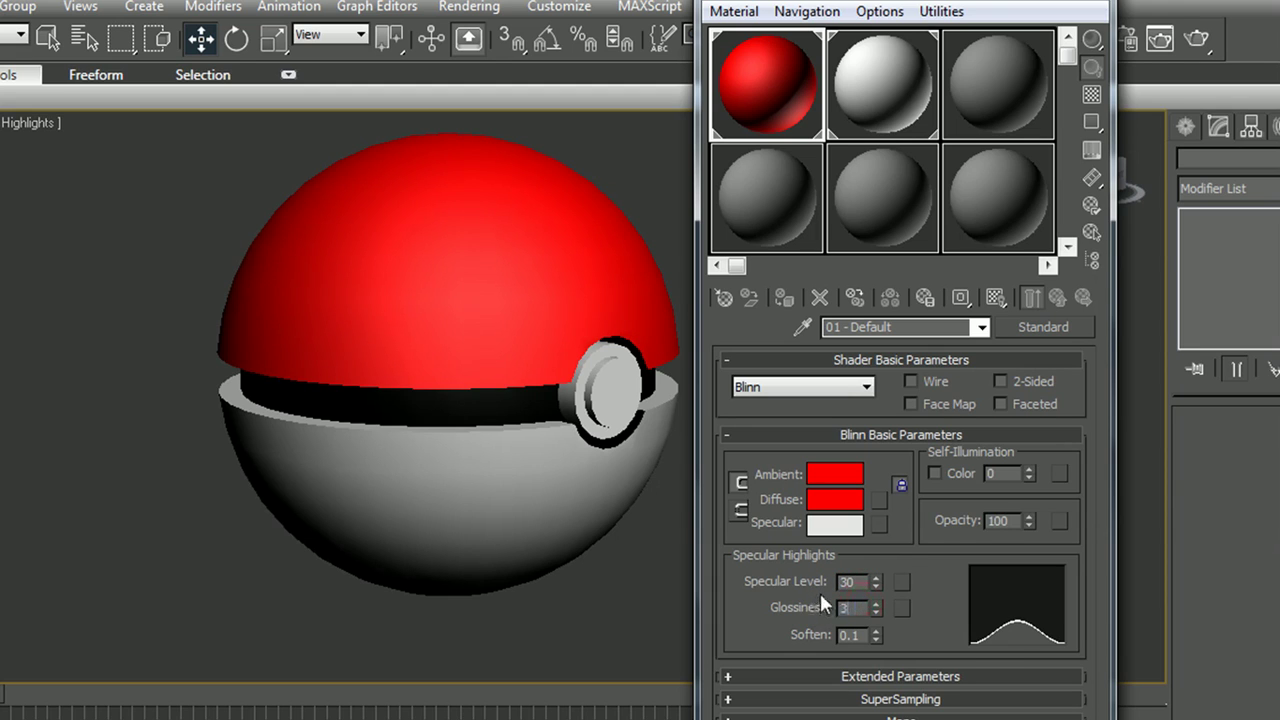
pyautogui.click(926, 590)
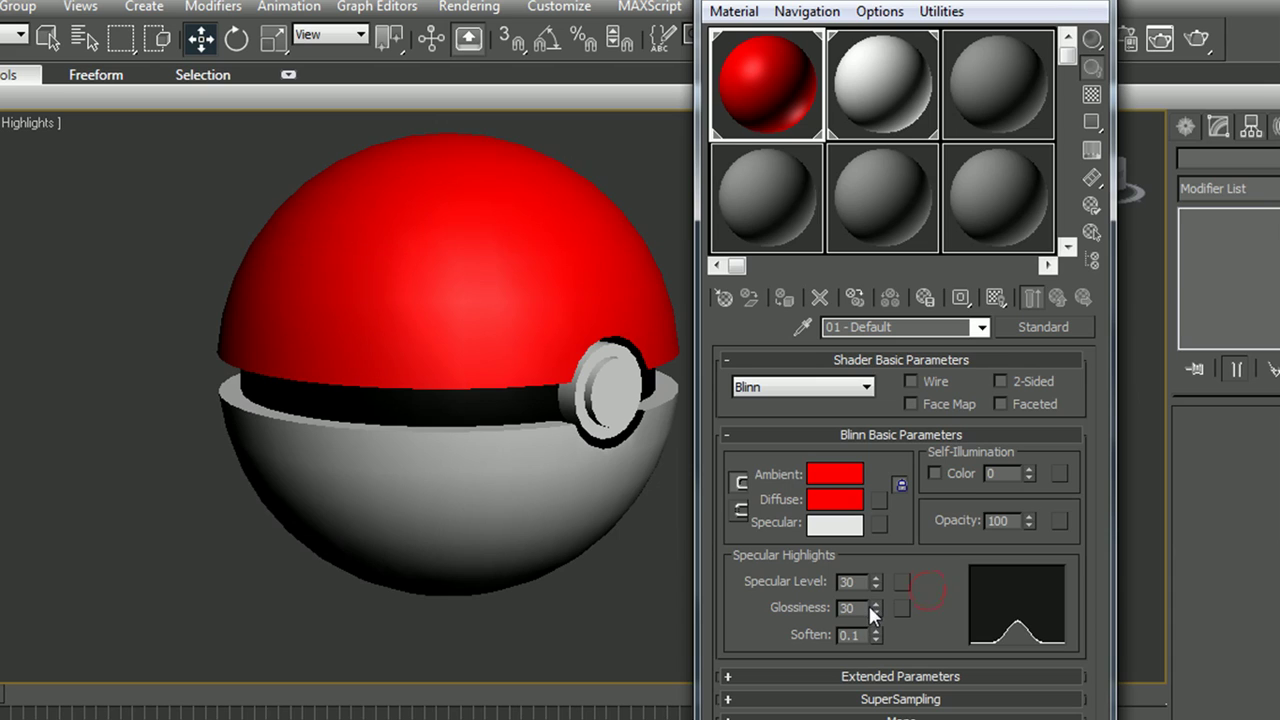
# Step: Try a glossiness of 150 on the red material
pyautogui.moveTo(866, 607); pyautogui.dragTo(802, 612)
pyautogui.write('150')
pyautogui.click(930, 593)
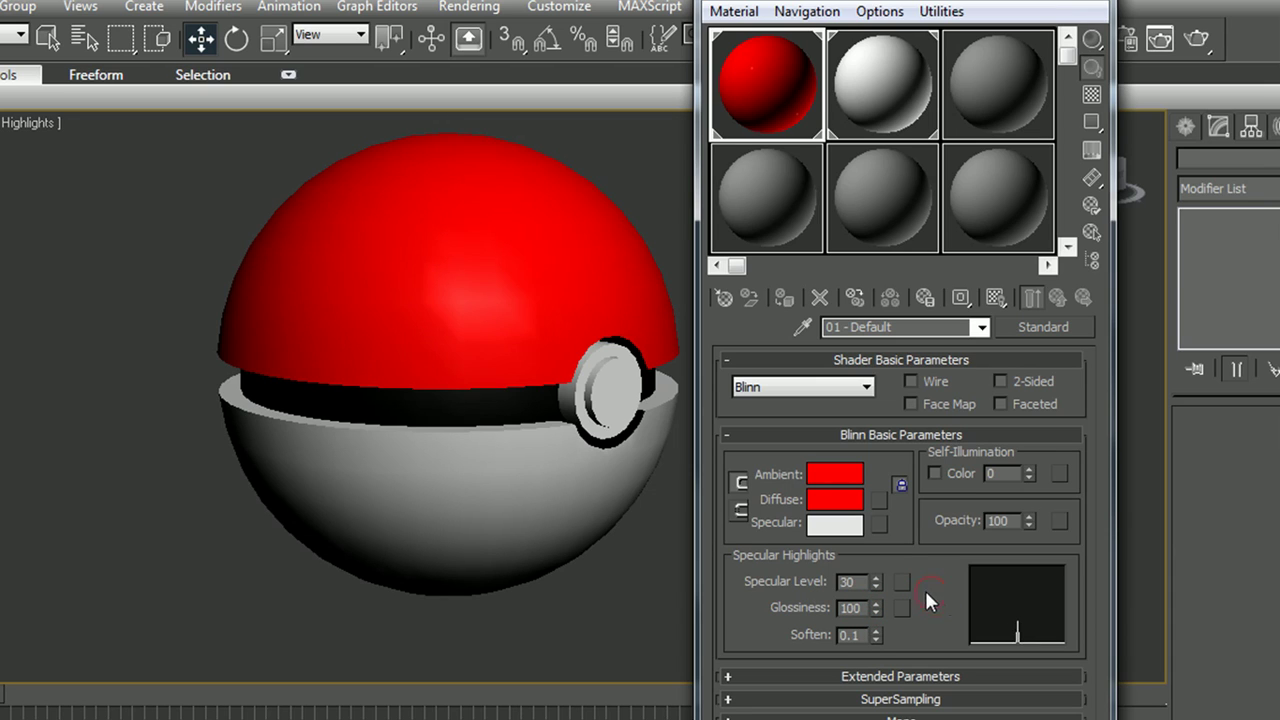
# Step: Set the red material's glossiness to 15
pyautogui.moveTo(862, 607); pyautogui.dragTo(812, 625)
pyautogui.write('15')
pyautogui.click(930, 597)
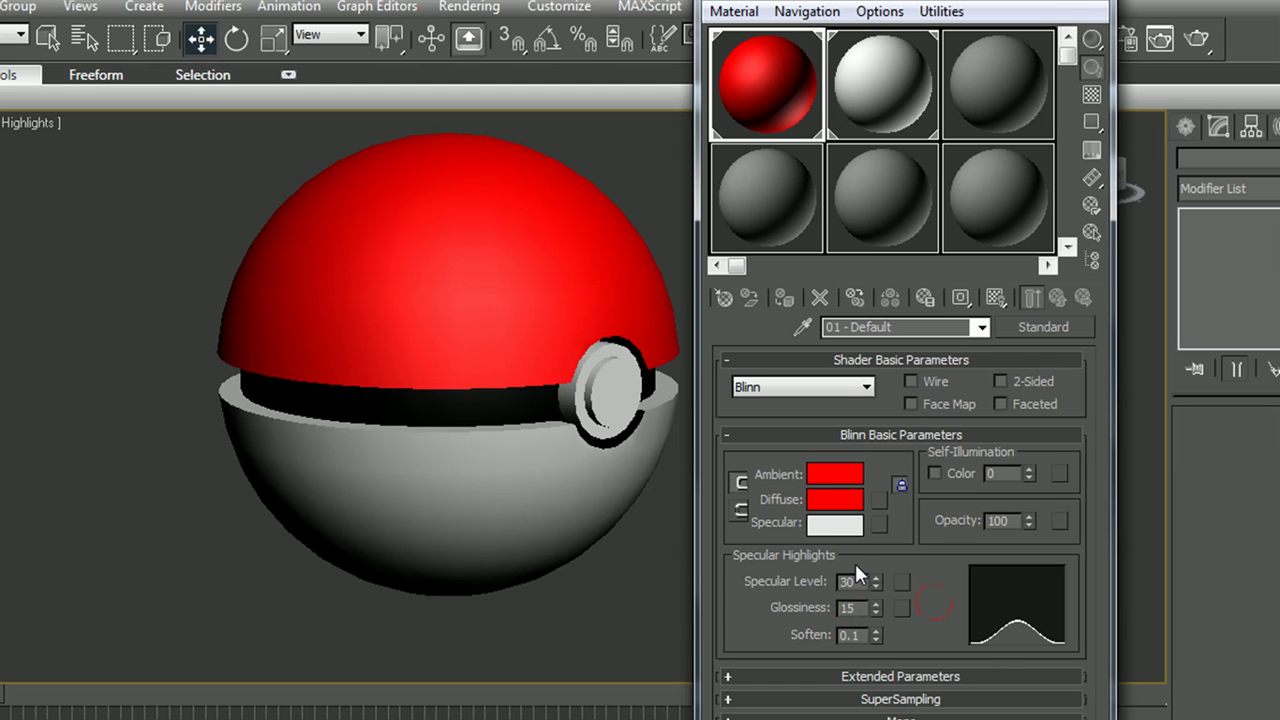
# Step: Give the white material a specular level of 30 and a glossiness of 15, and close the Material Editor
pyautogui.click(527, 474)
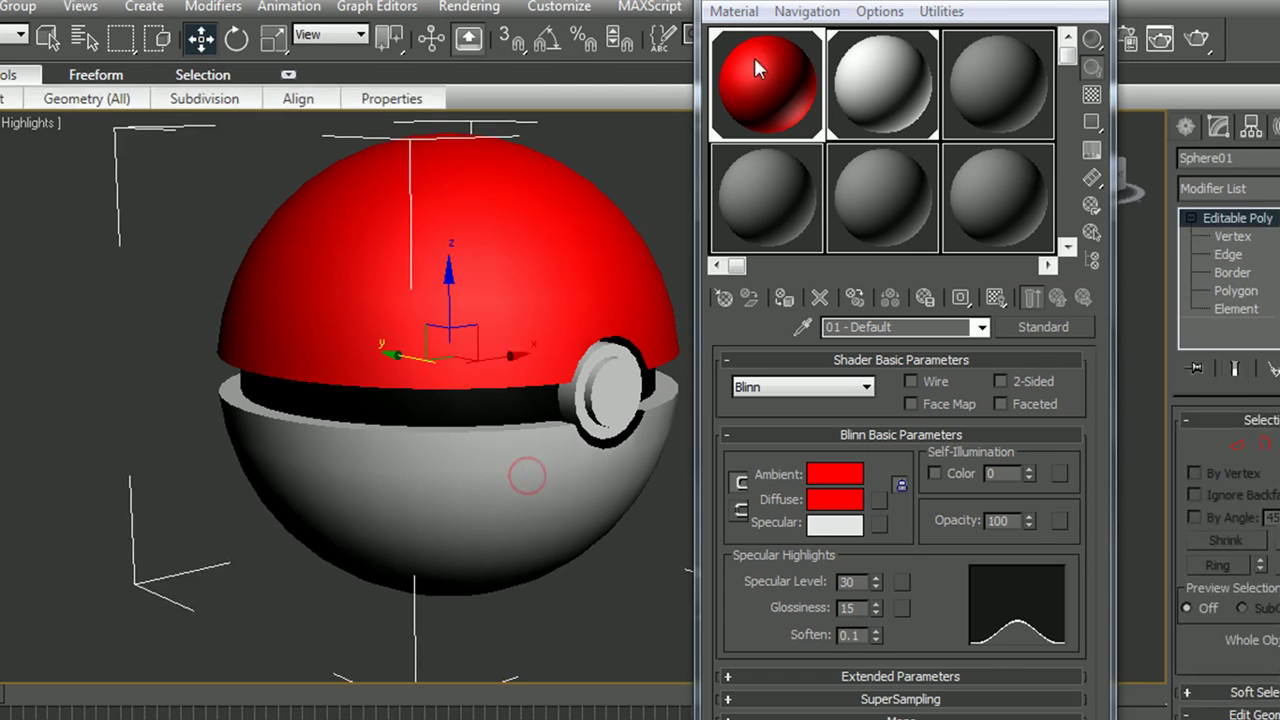
pyautogui.click(876, 99)
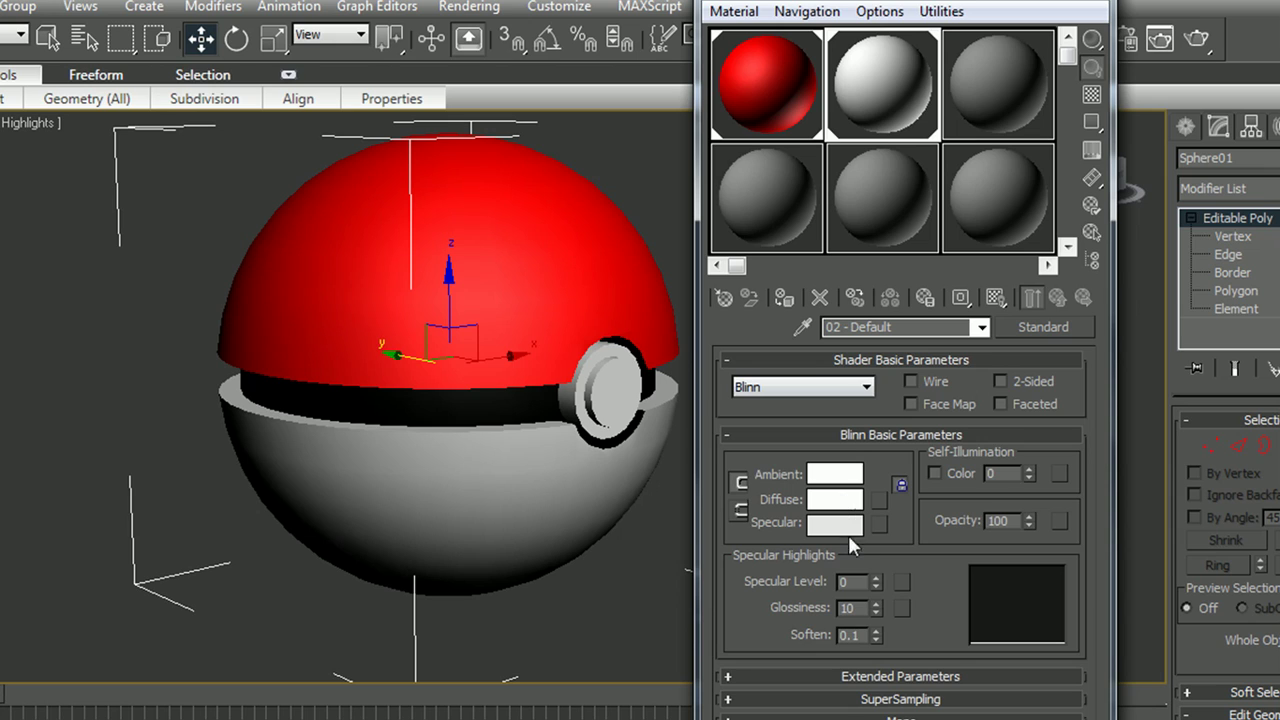
pyautogui.doubleClick(845, 581)
pyautogui.write('30')
pyautogui.press('Tab')
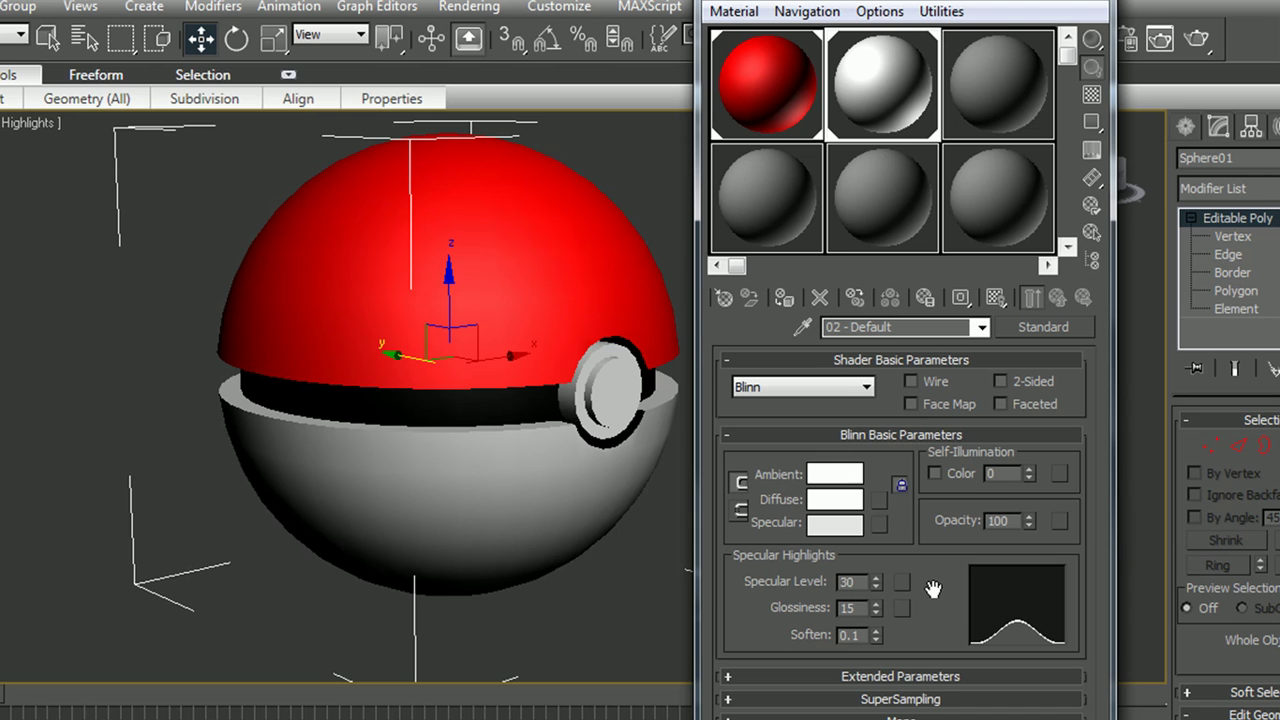
pyautogui.click(1090, 5)
# Step: Deselect everything, render the Perspective view to check the ball's materials, and close the rendered frame
pyautogui.click(820, 401)
pyautogui.moveTo(820, 401)
pyautogui.keyDown('alt'); pyautogui.mouseDown(button='middle')
pyautogui.moveTo(823, 411)
pyautogui.moveTo(829, 395)
pyautogui.mouseUp(button='middle'); pyautogui.keyUp('alt')
pyautogui.hotkey('shift', 'q')
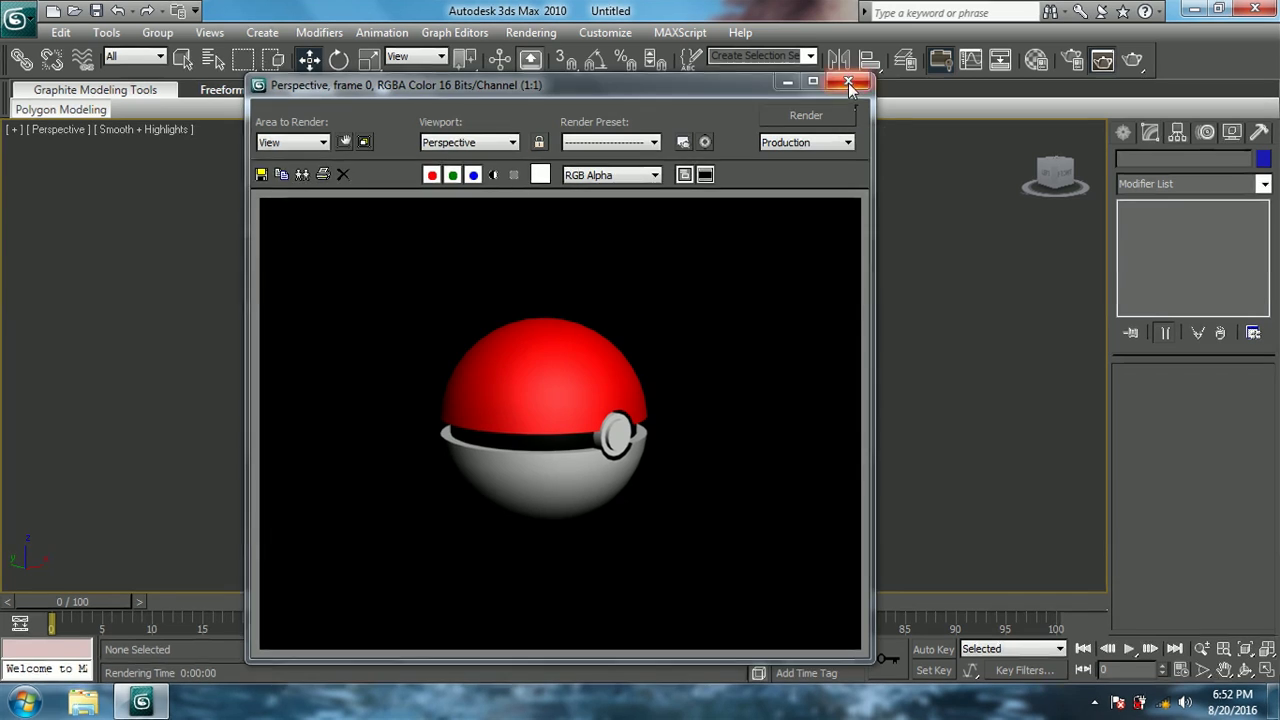
pyautogui.click(849, 77)
pyautogui.keyDown('alt'); pyautogui.moveTo(608, 349); pyautogui.dragTo(570, 345, button='middle'); pyautogui.keyUp('alt')
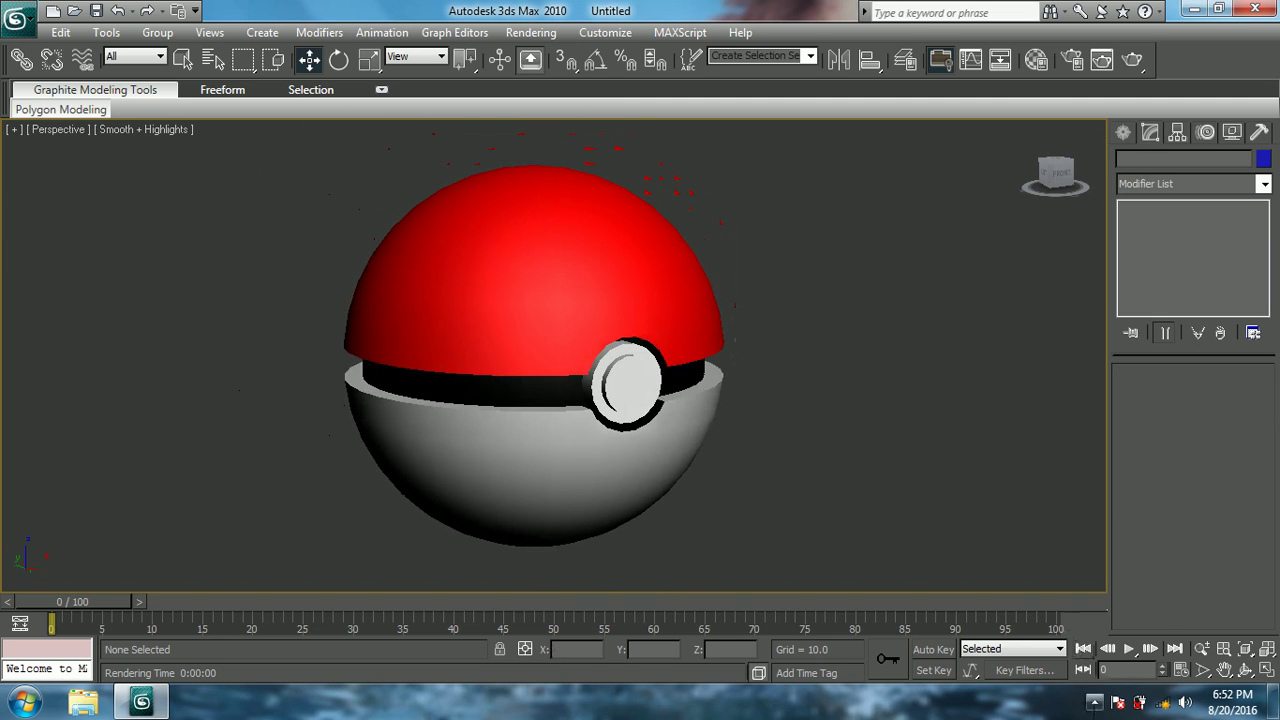
pyautogui.click(1095, 702)
pyautogui.moveTo(1139, 620)
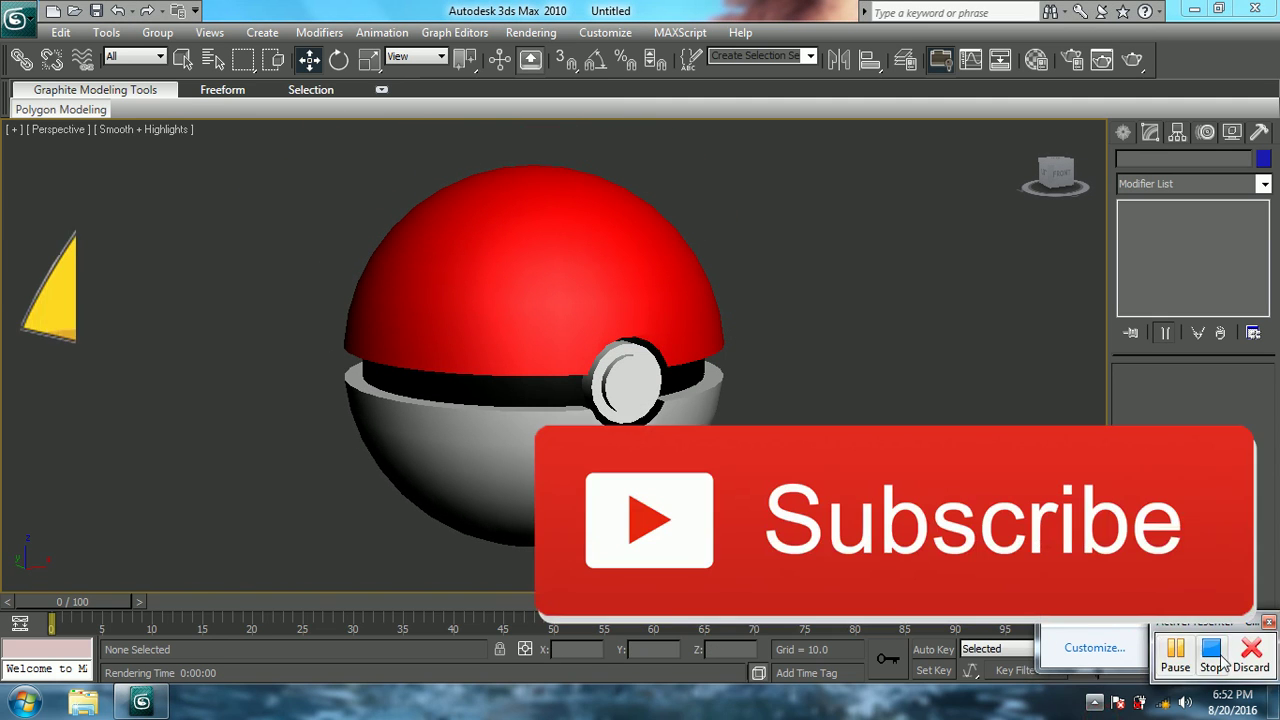